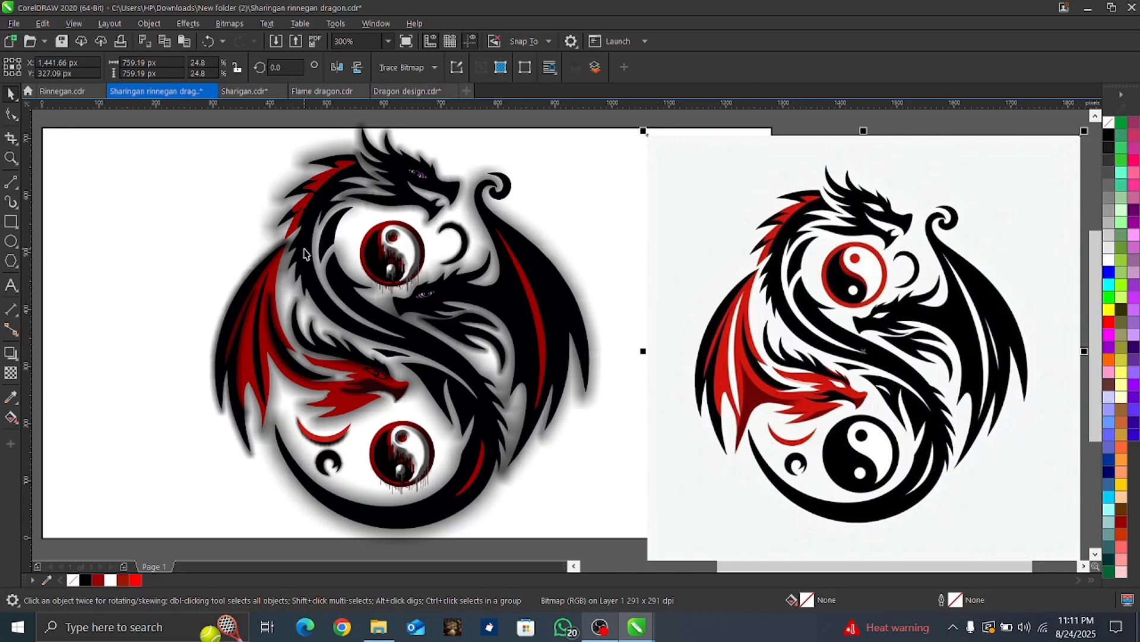
{"action": "scroll", "coordinate": [343, 397], "scroll_direction": "up", "scroll_amount": 3}
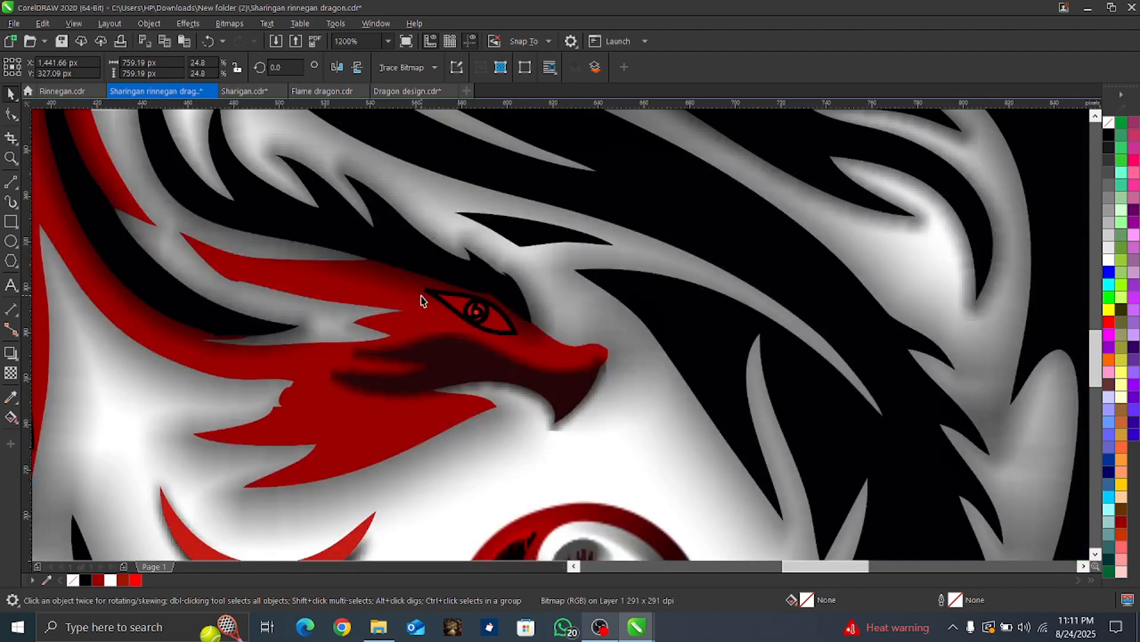
{"action": "scroll", "coordinate": [421, 300], "scroll_direction": "down", "scroll_amount": 3}
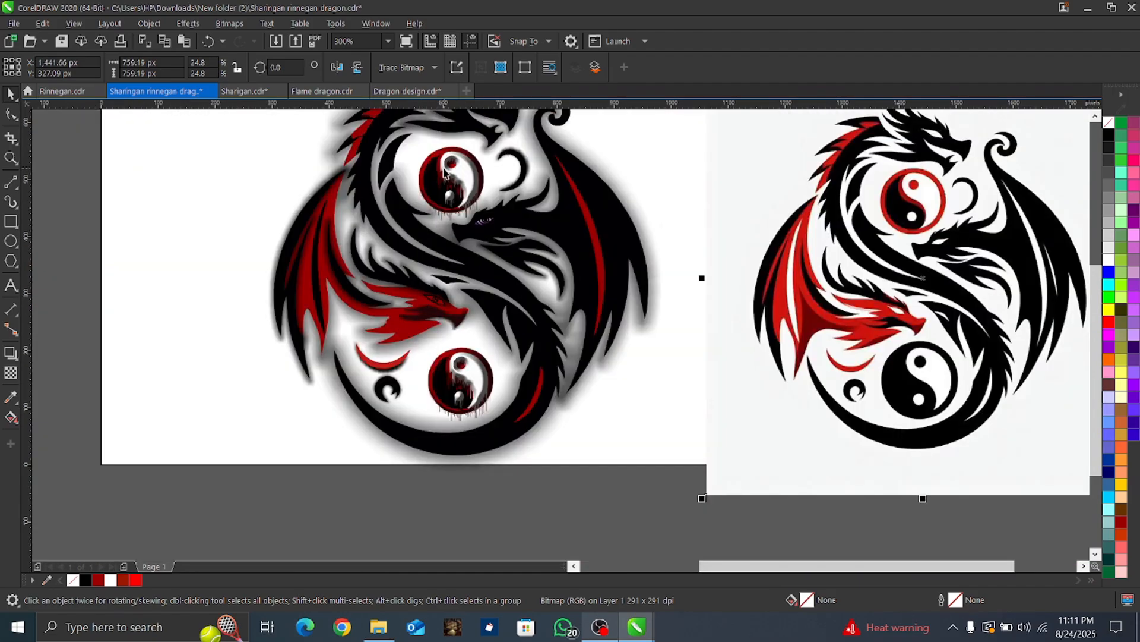
{"action": "scroll", "coordinate": [444, 172], "scroll_direction": "up", "scroll_amount": 2}
{"action": "scroll", "coordinate": [492, 271], "scroll_direction": "down", "scroll_amount": 2}
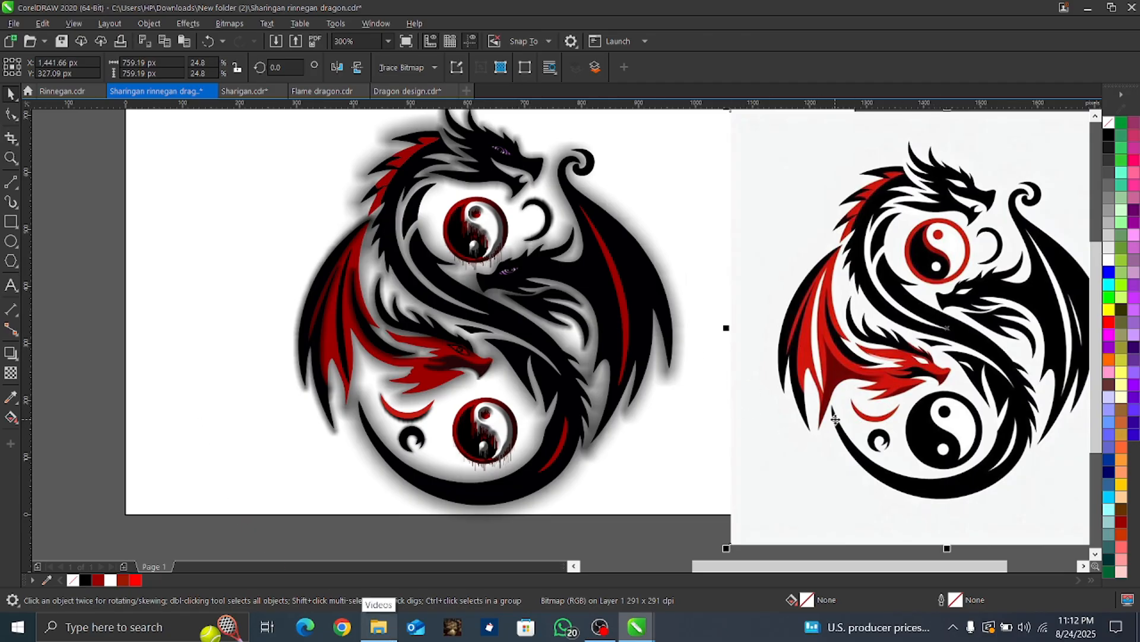
Step: Quick-trace the reference dragon bitmap into vector shapes and ungroup the traced result
{"action": "left_click", "coordinate": [415, 69]}
{"action": "left_click", "coordinate": [418, 87]}
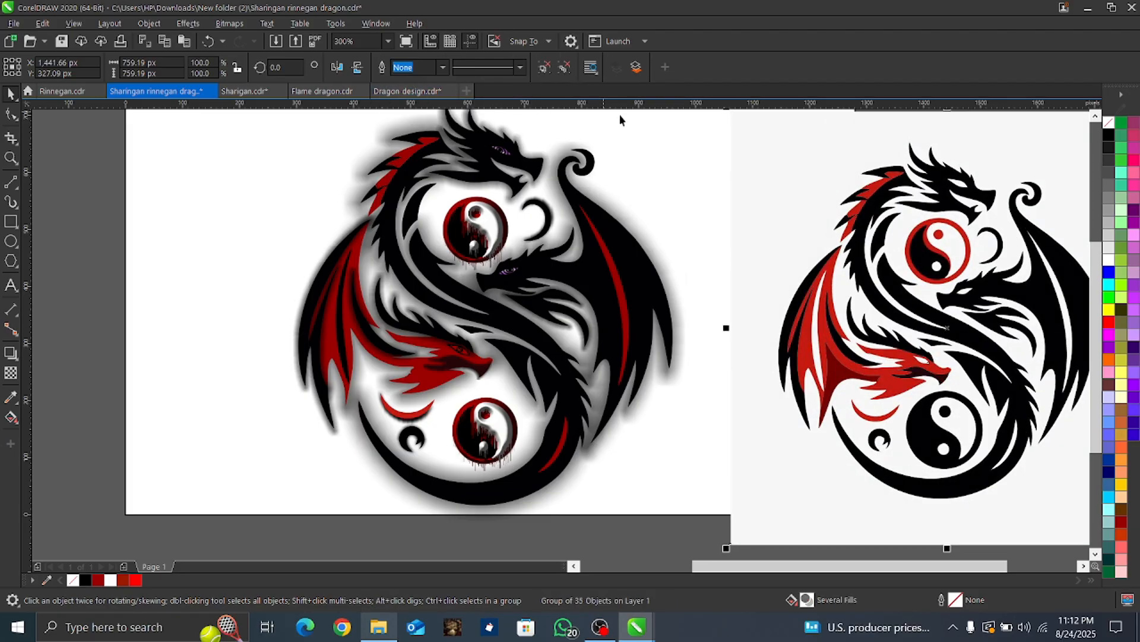
{"action": "left_click", "coordinate": [562, 70]}
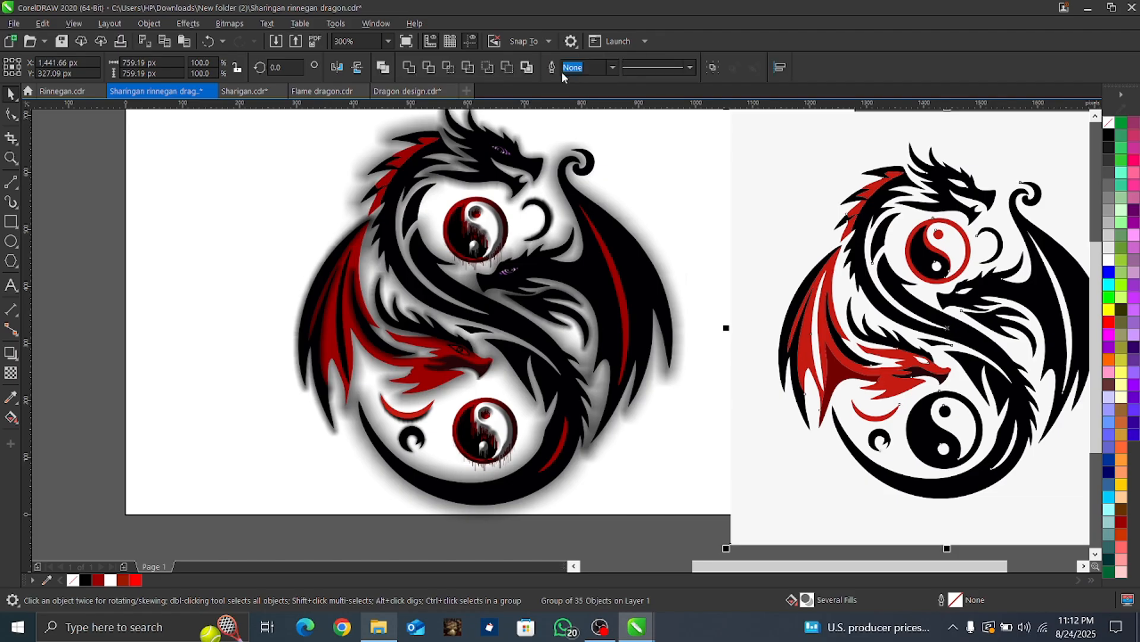
Step: Delete the light traced background and the source bitmap behind the traced dragon
{"action": "left_click", "coordinate": [785, 492]}
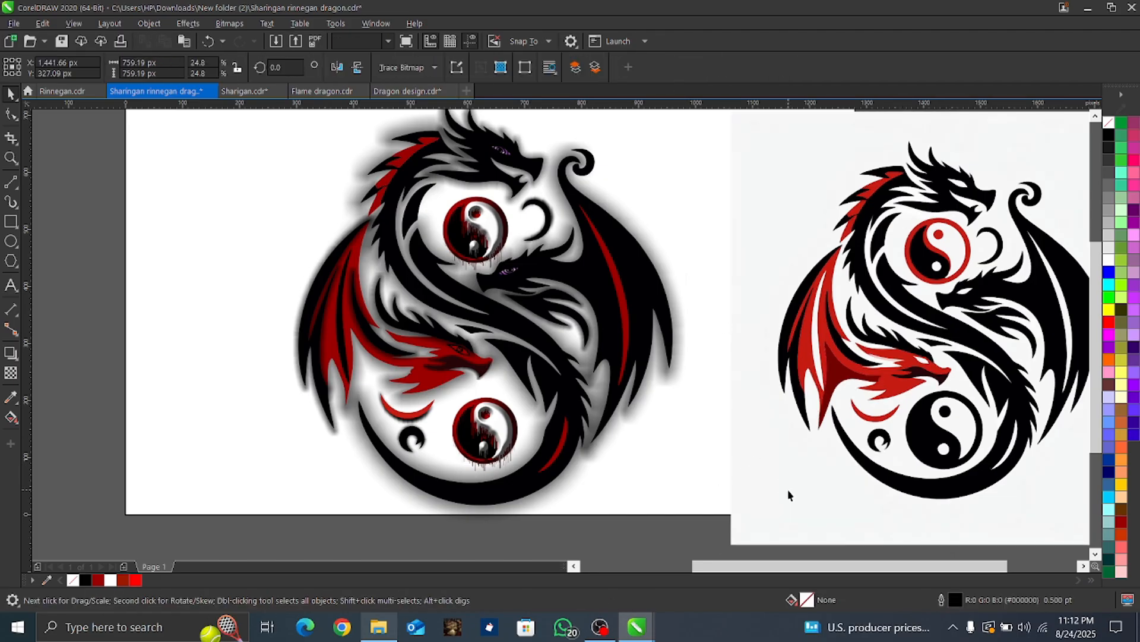
{"action": "key", "text": "Delete"}
{"action": "scroll", "coordinate": [740, 460], "scroll_direction": "down", "scroll_amount": 4}
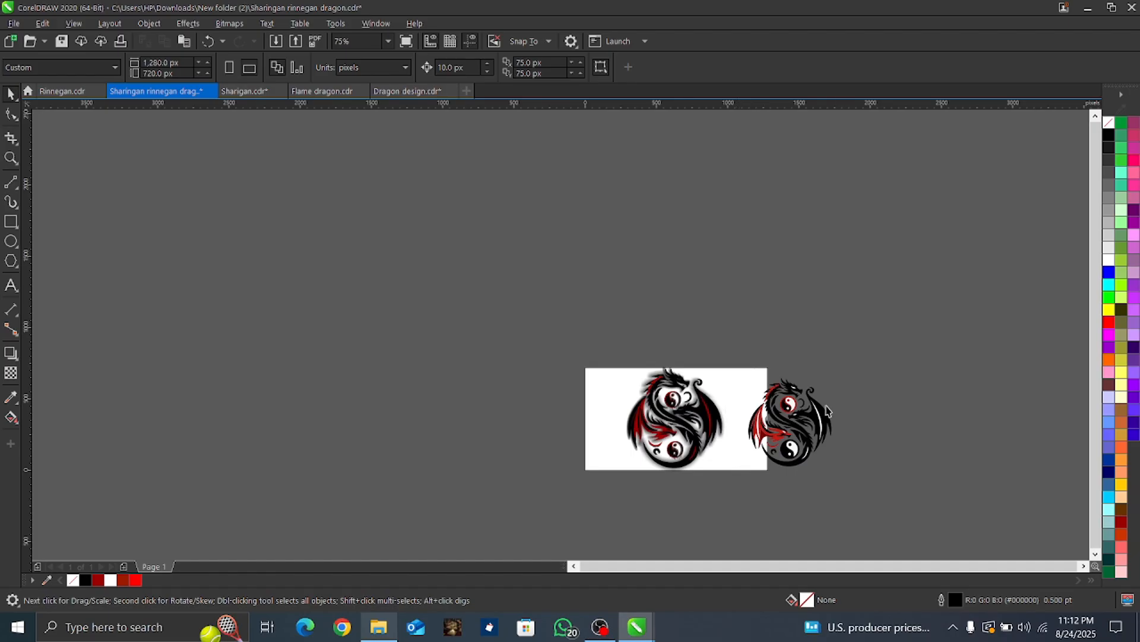
{"action": "scroll", "coordinate": [741, 524], "scroll_direction": "up", "scroll_amount": 4}
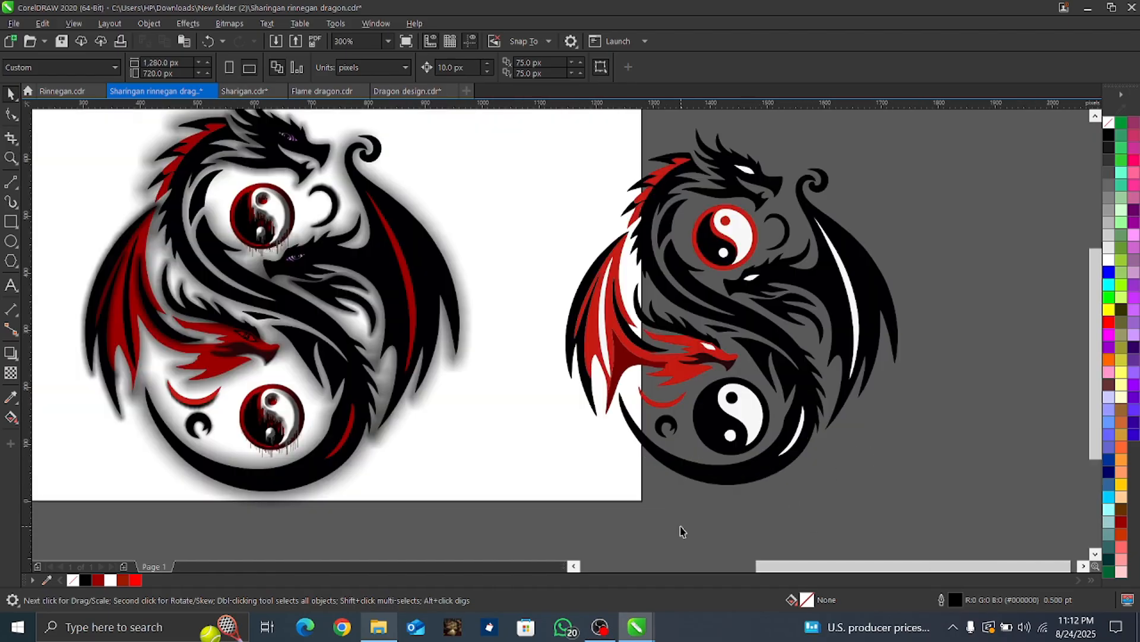
Step: Delete the lower yin-yang symbol of the traced dragon piece by piece, including both halves and both dots
{"action": "left_click", "coordinate": [730, 417]}
{"action": "key", "text": "Delete"}
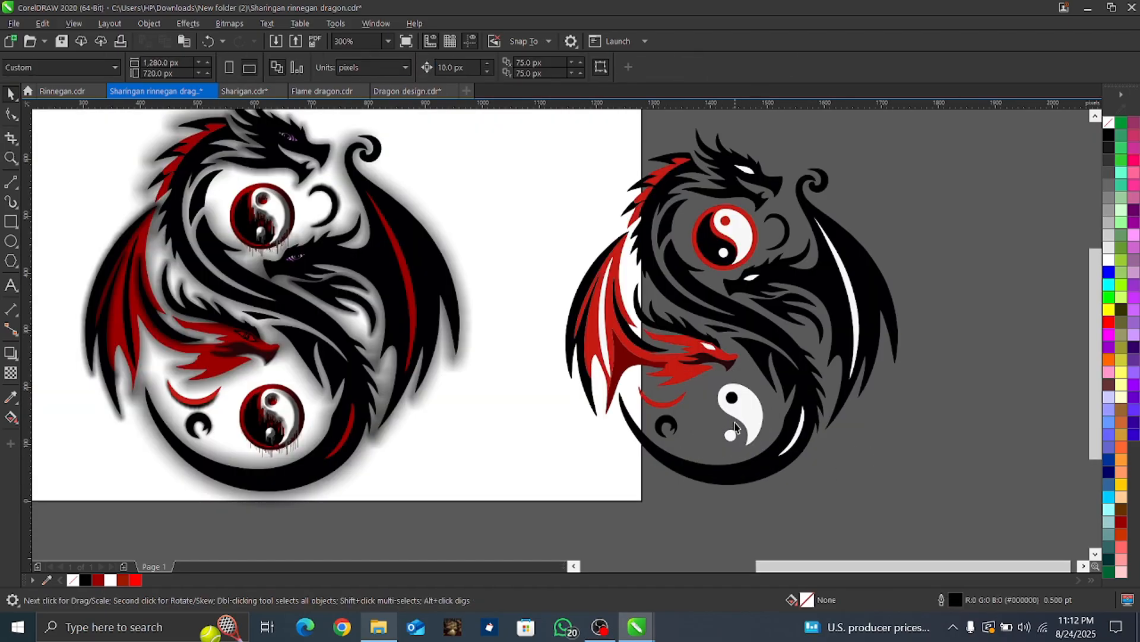
{"action": "left_click", "coordinate": [731, 436]}
{"action": "key", "text": "Delete"}
{"action": "left_click", "coordinate": [743, 404]}
{"action": "key", "text": "Delete"}
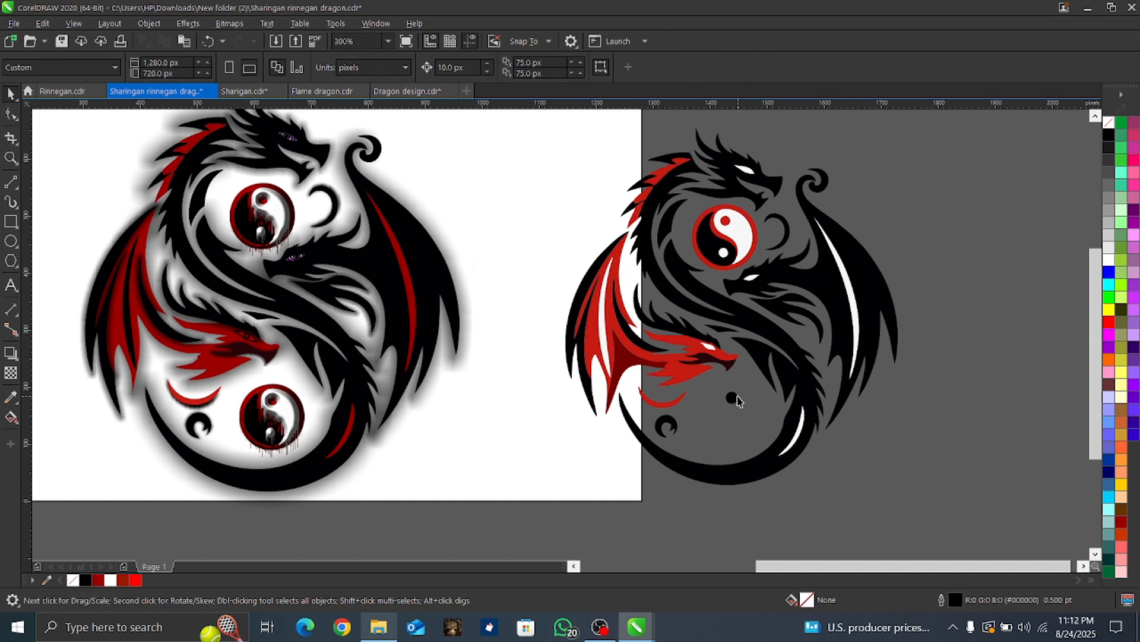
{"action": "left_click", "coordinate": [733, 396]}
{"action": "key", "text": "Delete"}
Step: Recolor the white tail stripe dark red and the long white stripe in the black dragon's wing dark red #9A0000
{"action": "left_click", "coordinate": [794, 450]}
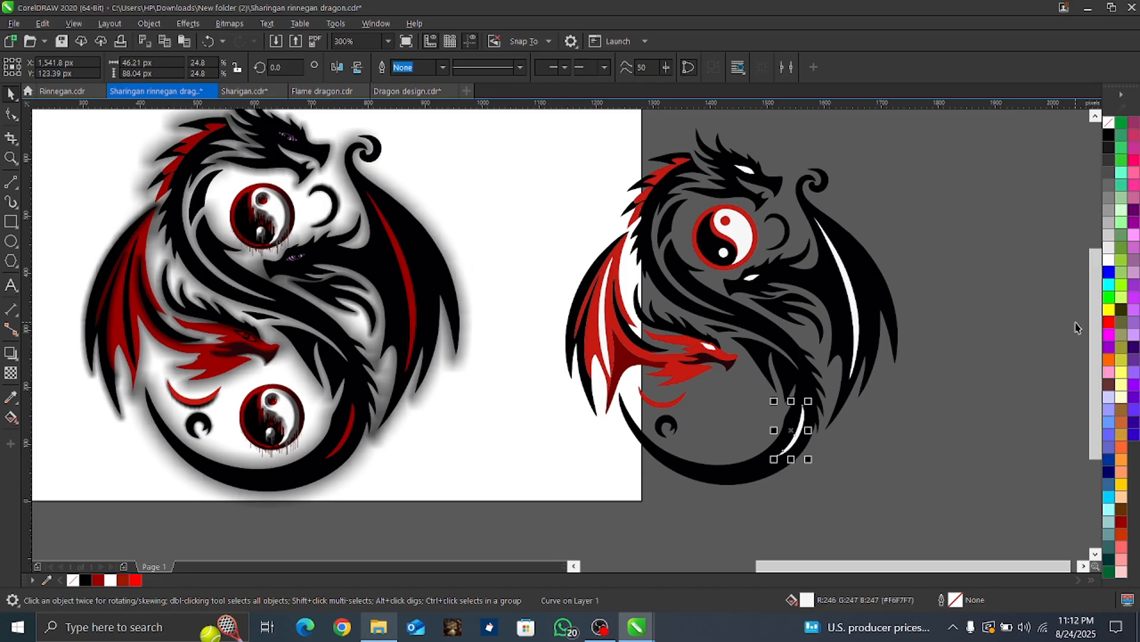
{"action": "left_click", "coordinate": [1109, 323]}
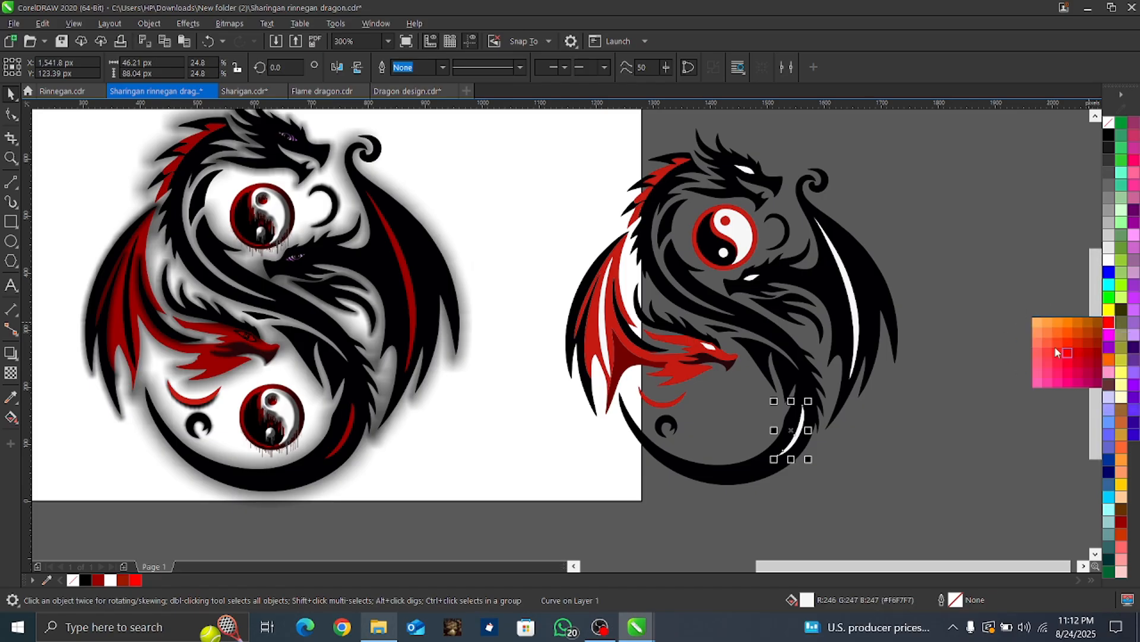
{"action": "left_click", "coordinate": [1095, 346]}
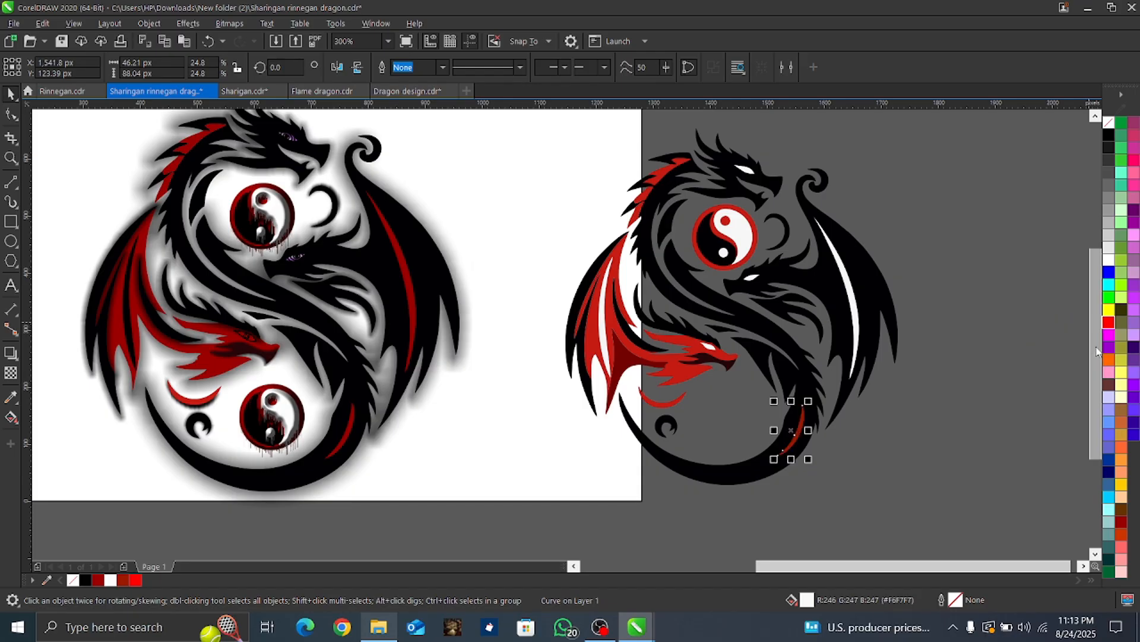
{"action": "left_click", "coordinate": [852, 300]}
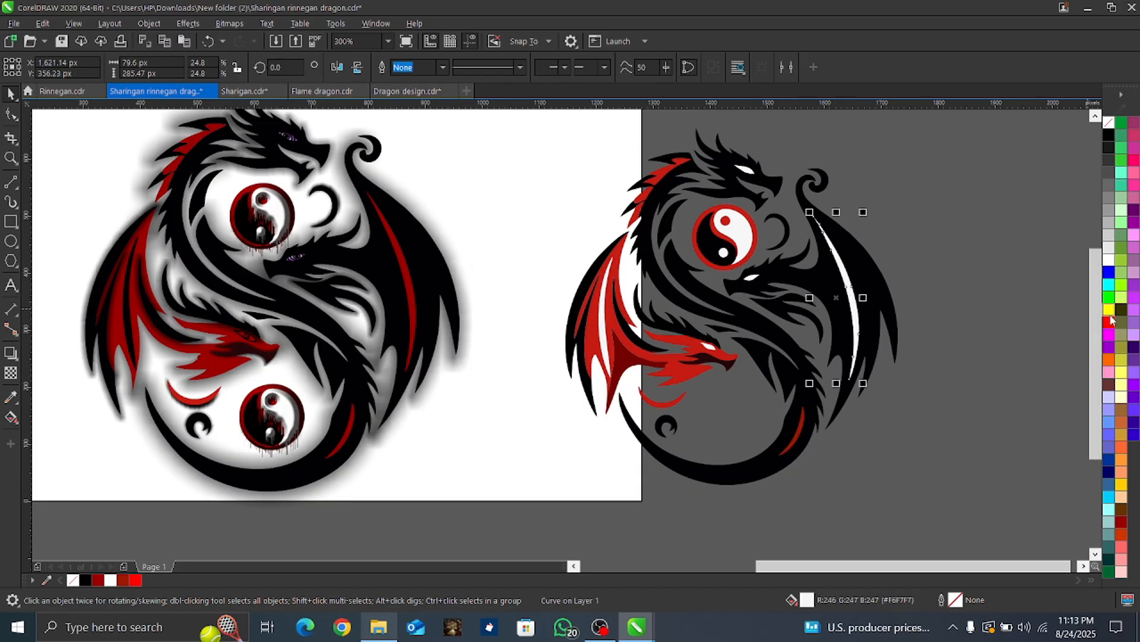
{"action": "left_click", "coordinate": [1108, 324]}
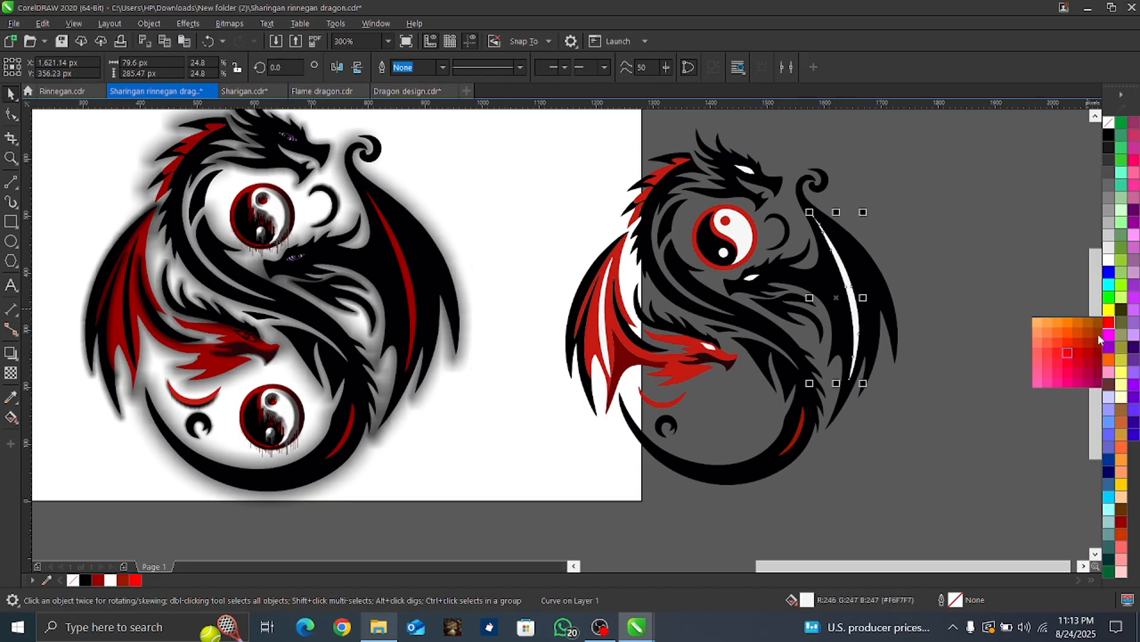
{"action": "left_click", "coordinate": [1096, 352]}
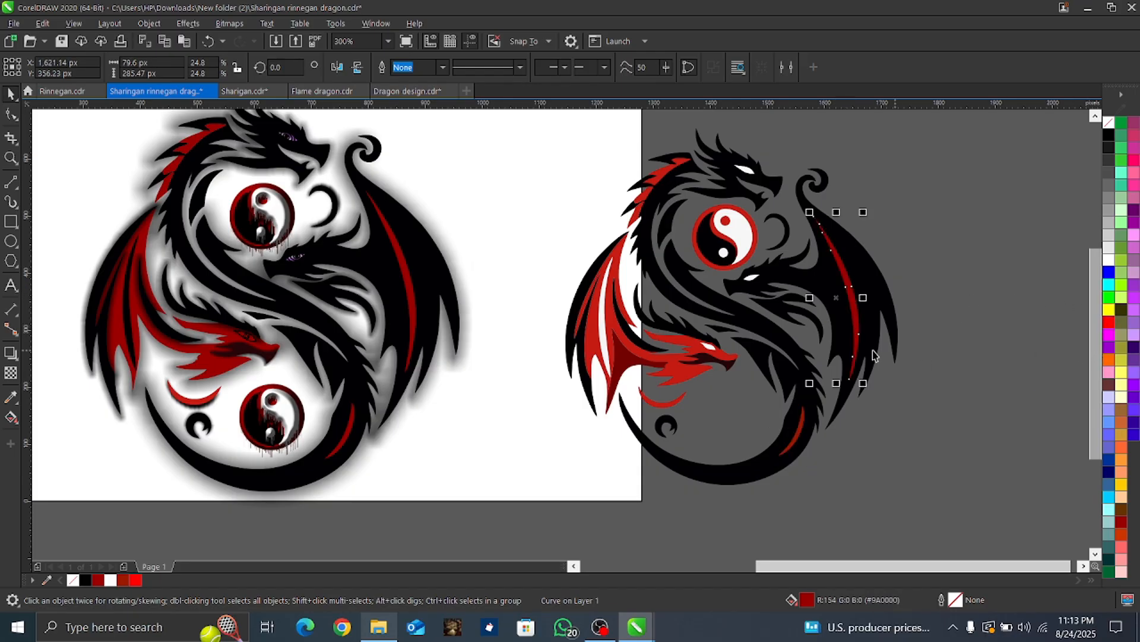
Step: Fill the long white stripe in the red dragon's wing with black and the red crescent with dark red #9A1900
{"action": "left_click", "coordinate": [607, 347]}
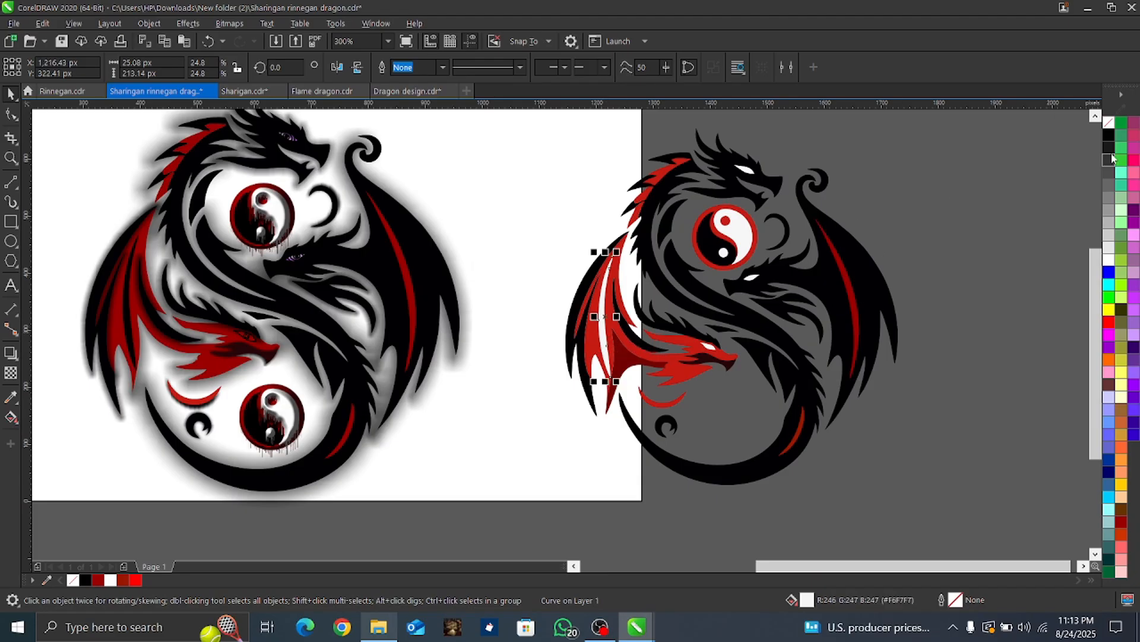
{"action": "left_click", "coordinate": [1109, 136]}
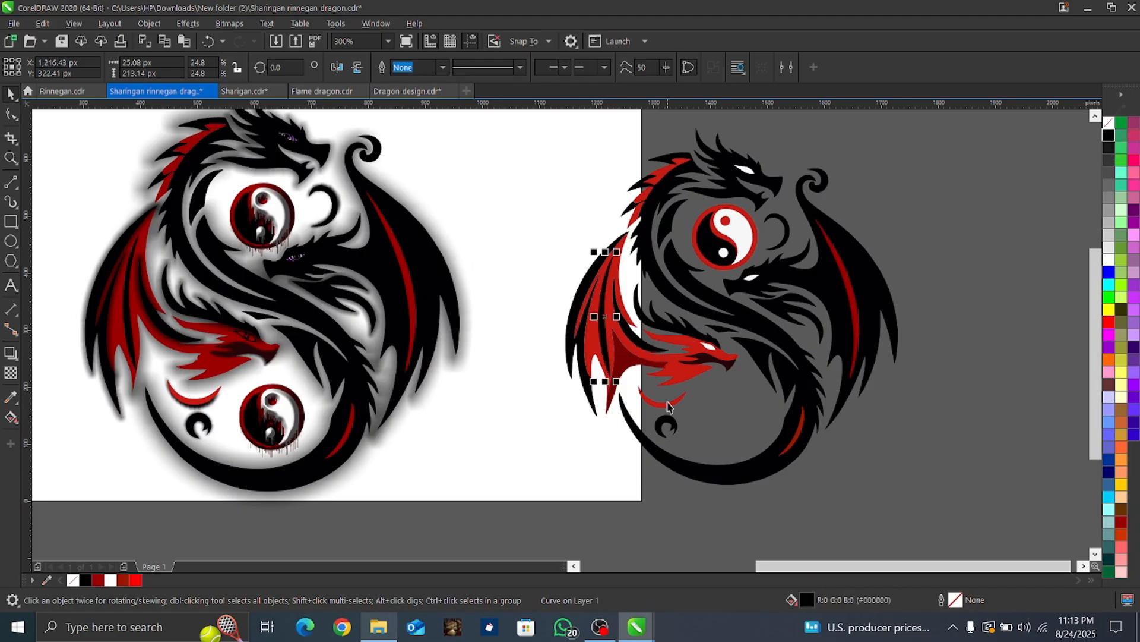
{"action": "scroll", "coordinate": [669, 407], "scroll_direction": "up", "scroll_amount": 2}
{"action": "left_click", "coordinate": [688, 386]}
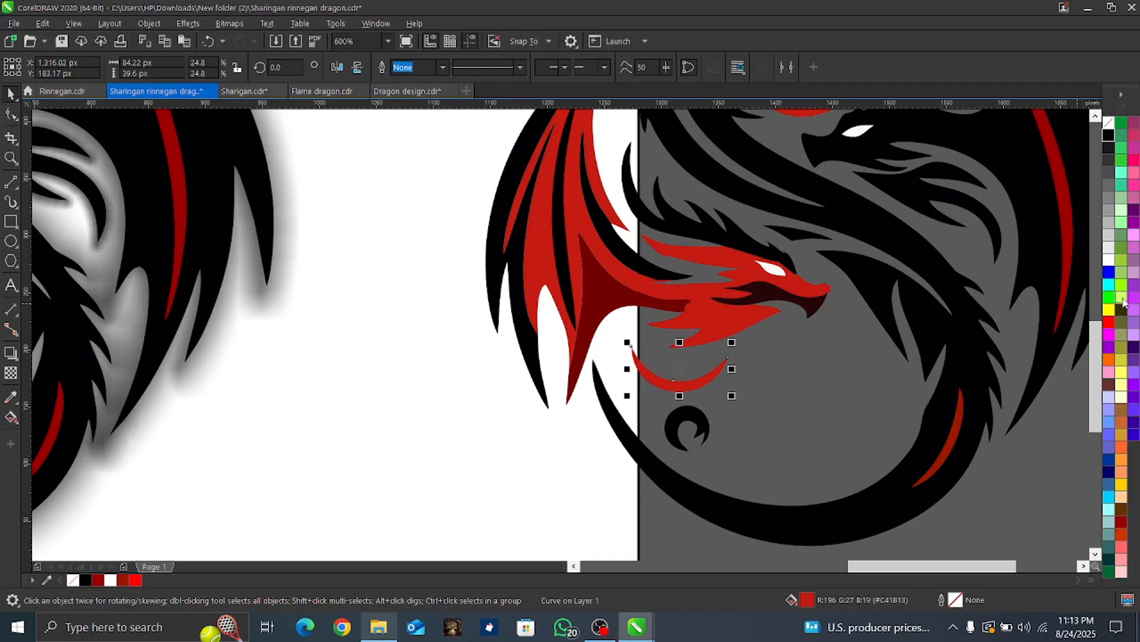
{"action": "left_click", "coordinate": [1107, 324]}
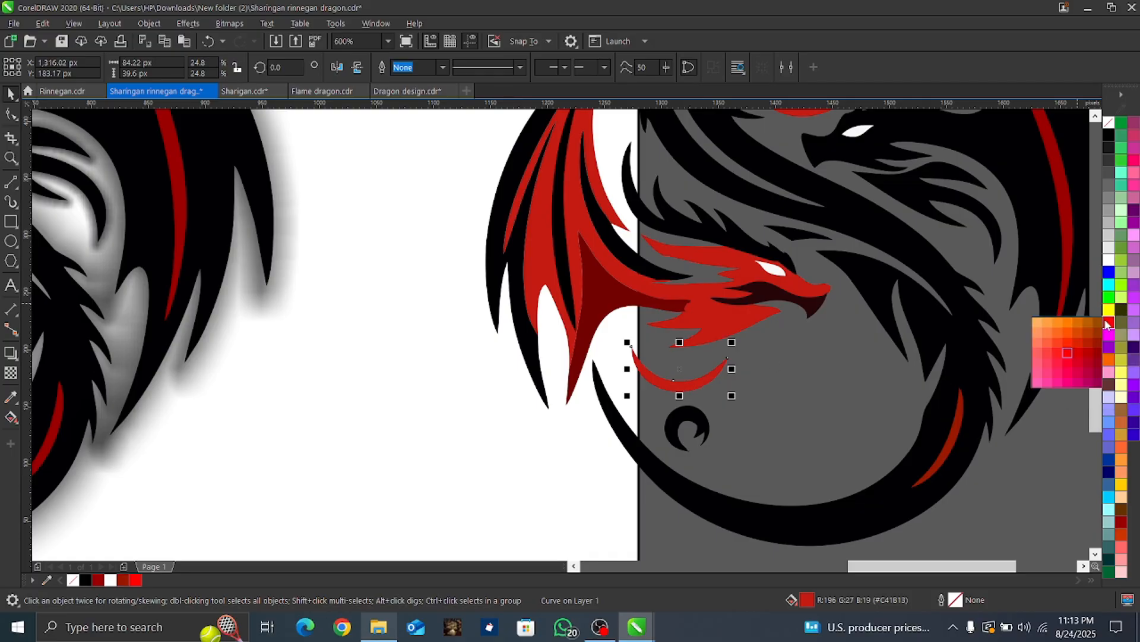
{"action": "left_click", "coordinate": [1094, 346]}
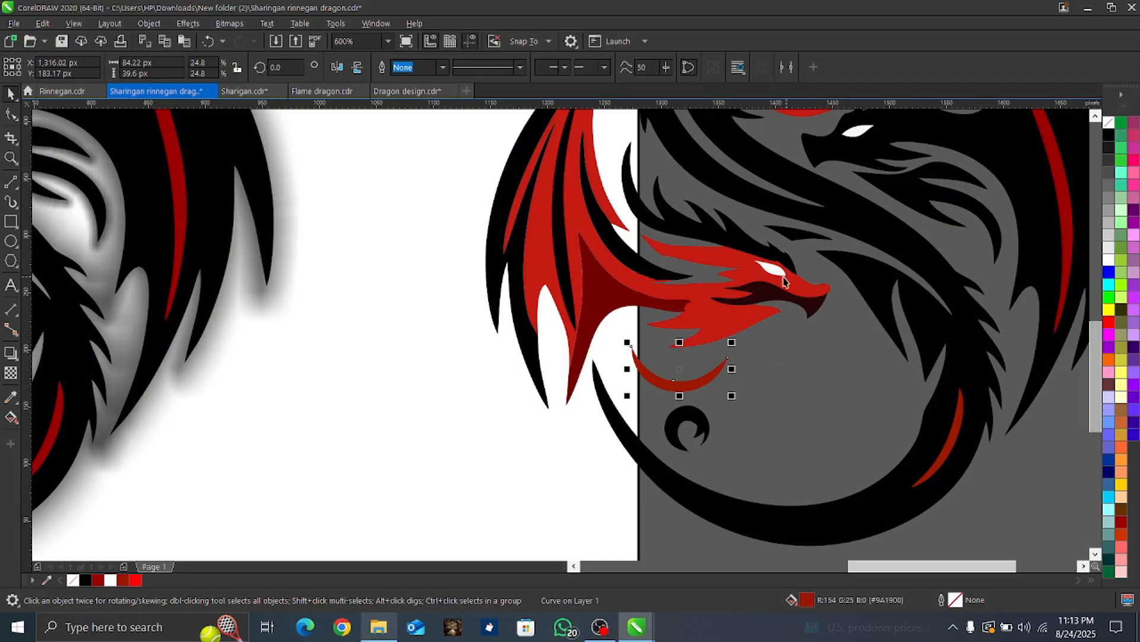
Step: Fill the red dragon's head-and-wing shape and its darker wing shading with dark red #9A0000
{"action": "left_click", "coordinate": [745, 325]}
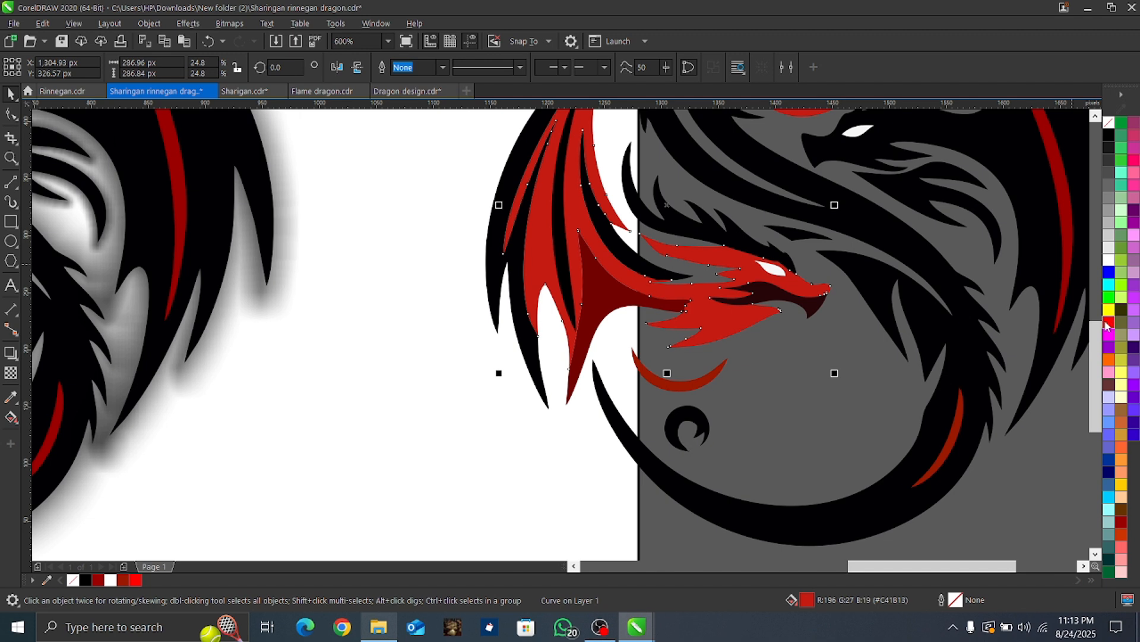
{"action": "left_click", "coordinate": [1107, 323]}
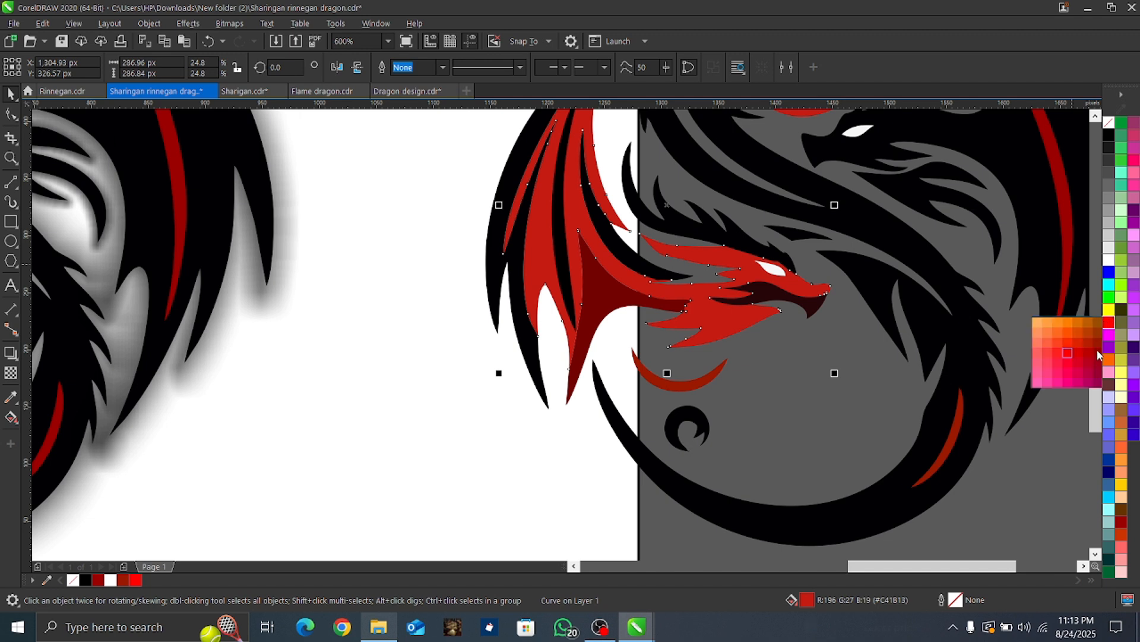
{"action": "left_click", "coordinate": [1094, 350]}
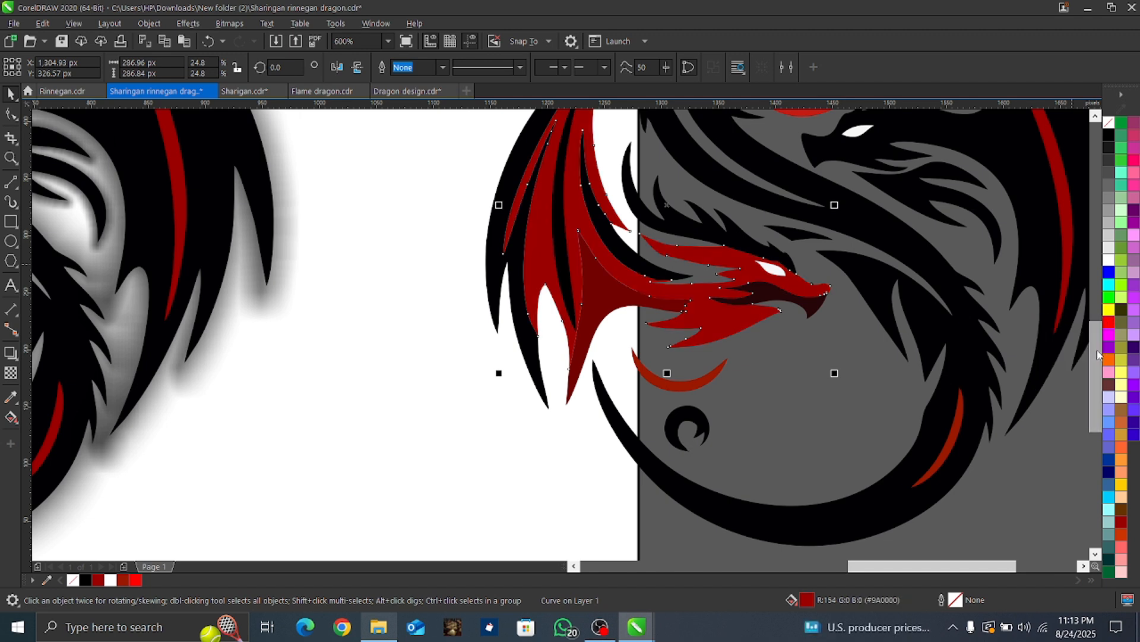
{"action": "left_click", "coordinate": [581, 361]}
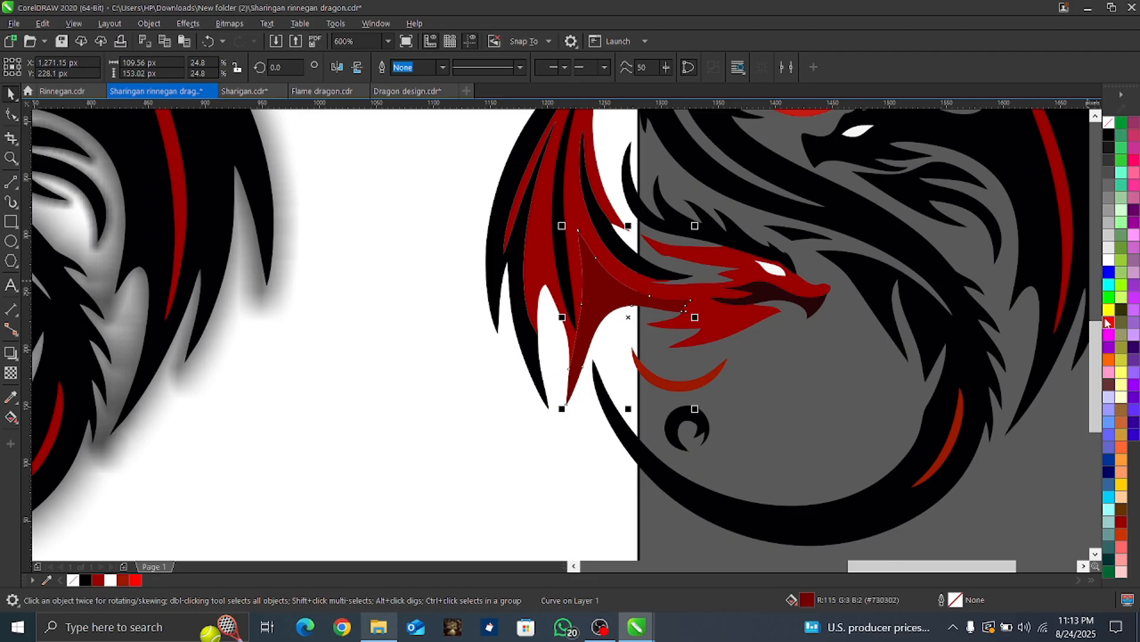
{"action": "left_click", "coordinate": [1107, 326]}
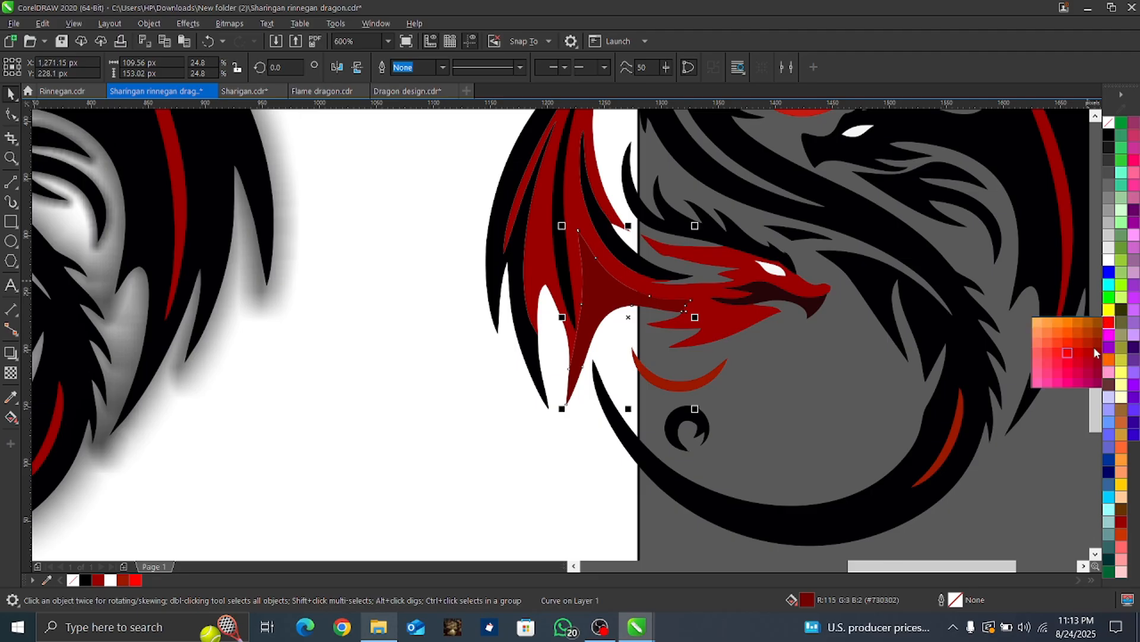
{"action": "left_click", "coordinate": [1096, 355]}
Step: Fill the red ring shape of the remaining yin-yang symbol with dark red #9A0000
{"action": "scroll", "coordinate": [950, 356], "scroll_direction": "down", "scroll_amount": 2}
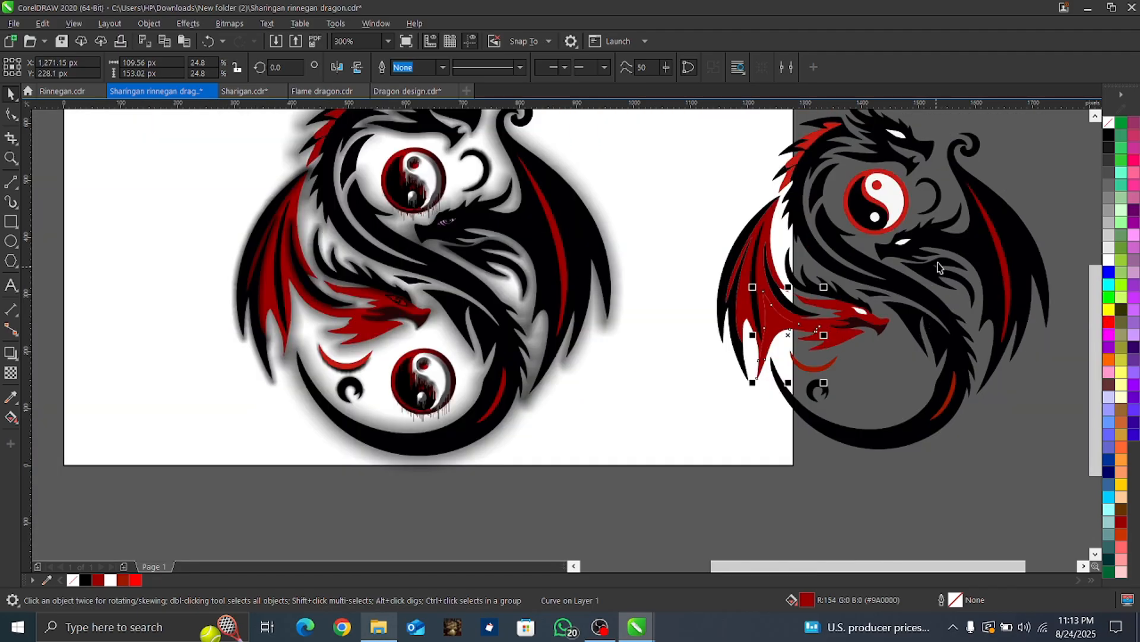
{"action": "scroll", "coordinate": [938, 224], "scroll_direction": "up", "scroll_amount": 2}
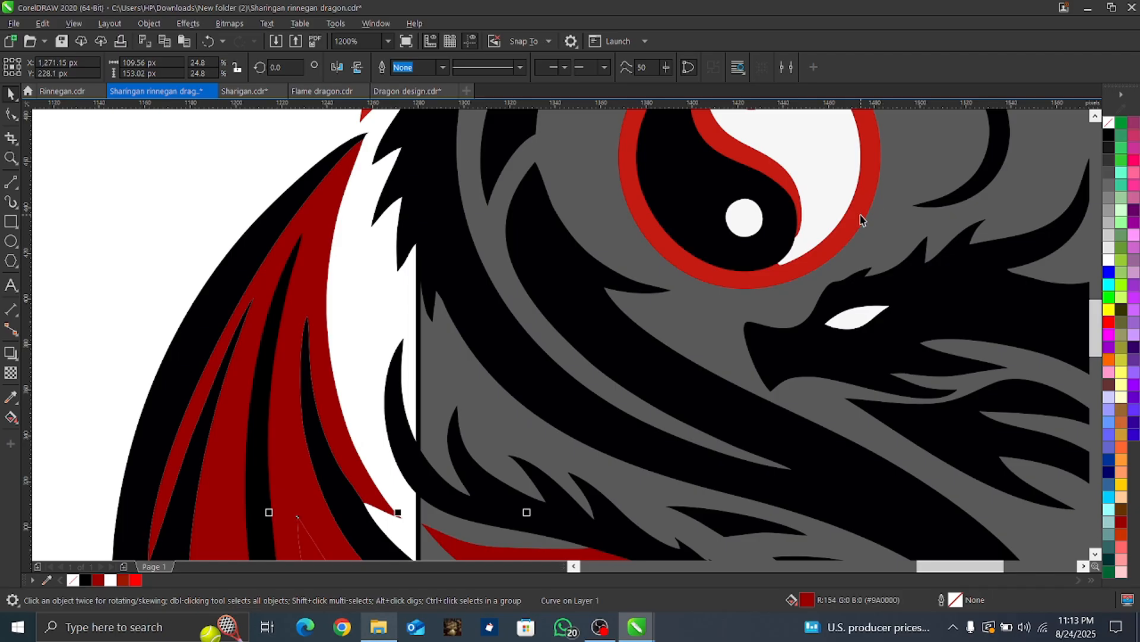
{"action": "left_click", "coordinate": [861, 222]}
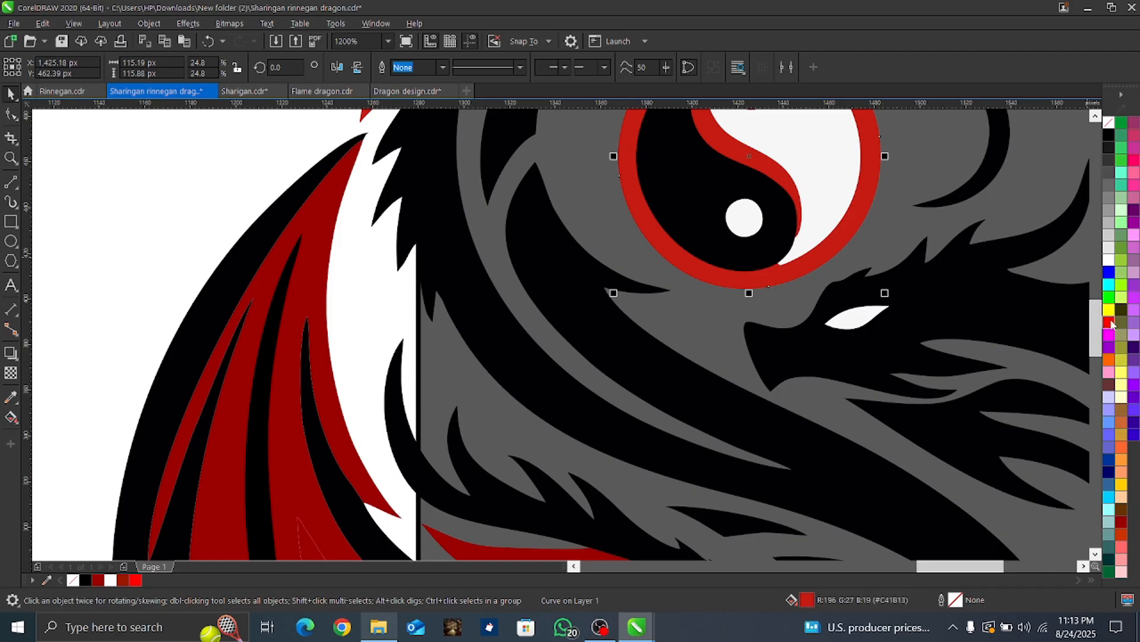
{"action": "left_click", "coordinate": [1113, 323]}
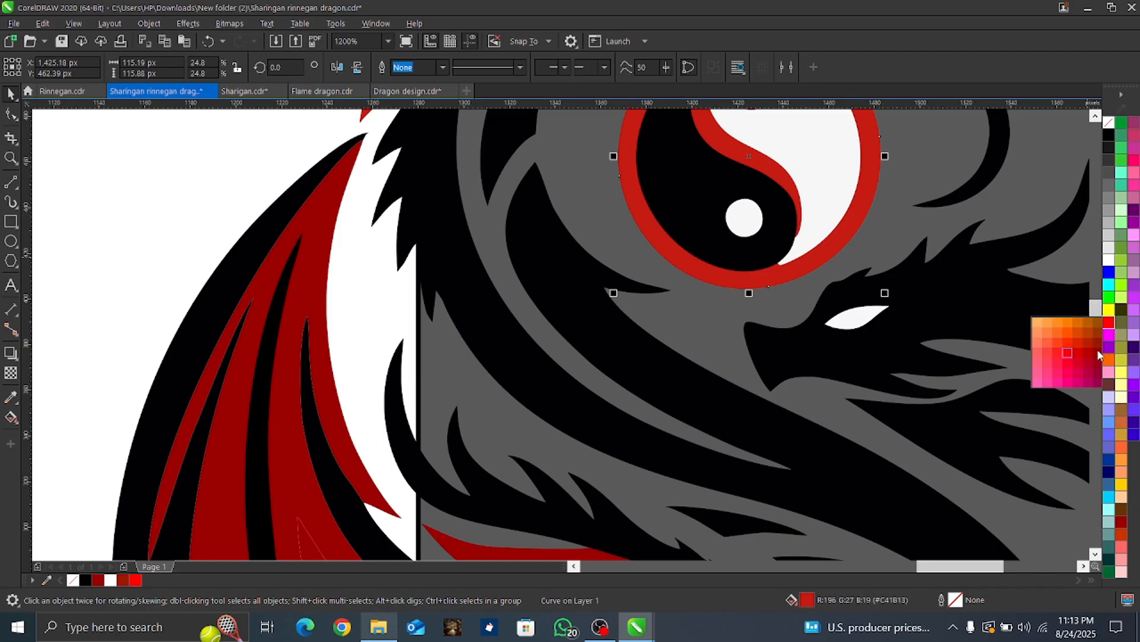
{"action": "left_click", "coordinate": [1096, 355]}
Step: Fill the yin-yang symbol's upper red dot with dark red and its off-white half with pure white #FFFFFF
{"action": "scroll", "coordinate": [814, 257], "scroll_direction": "down", "scroll_amount": 1}
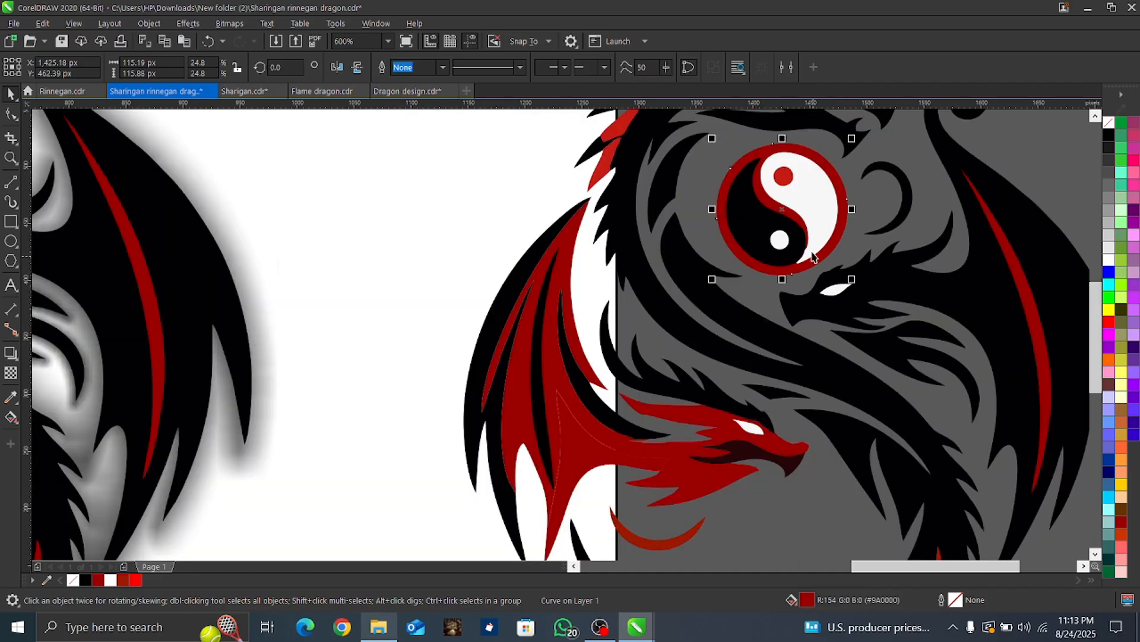
{"action": "scroll", "coordinate": [825, 162], "scroll_direction": "up", "scroll_amount": 2}
{"action": "left_click", "coordinate": [665, 230]}
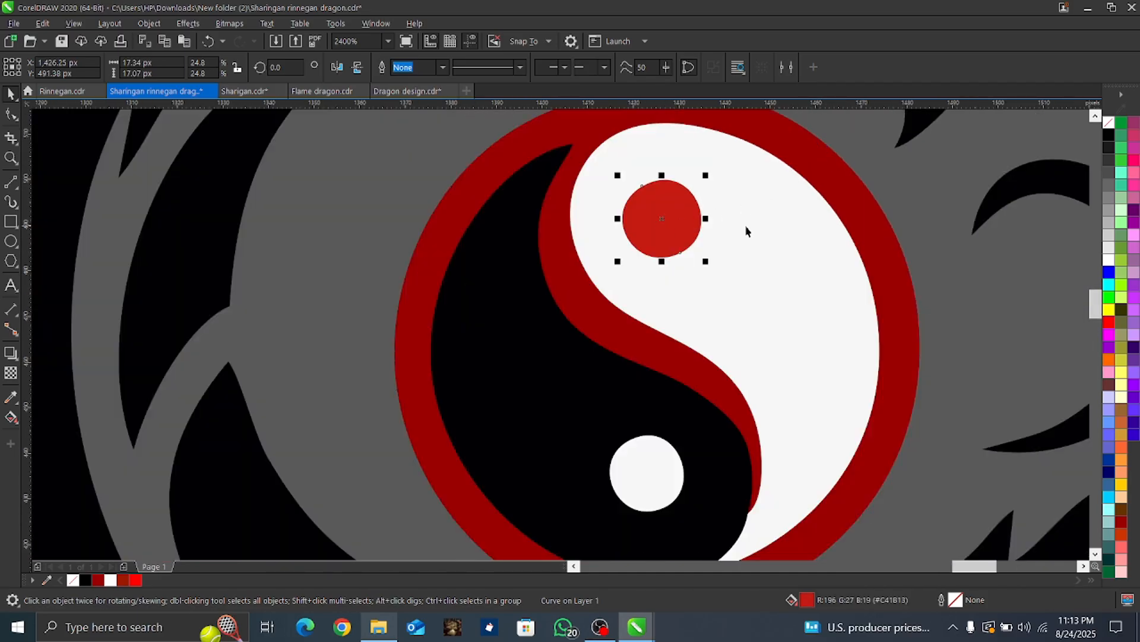
{"action": "left_click", "coordinate": [1107, 323]}
{"action": "left_click", "coordinate": [1060, 355]}
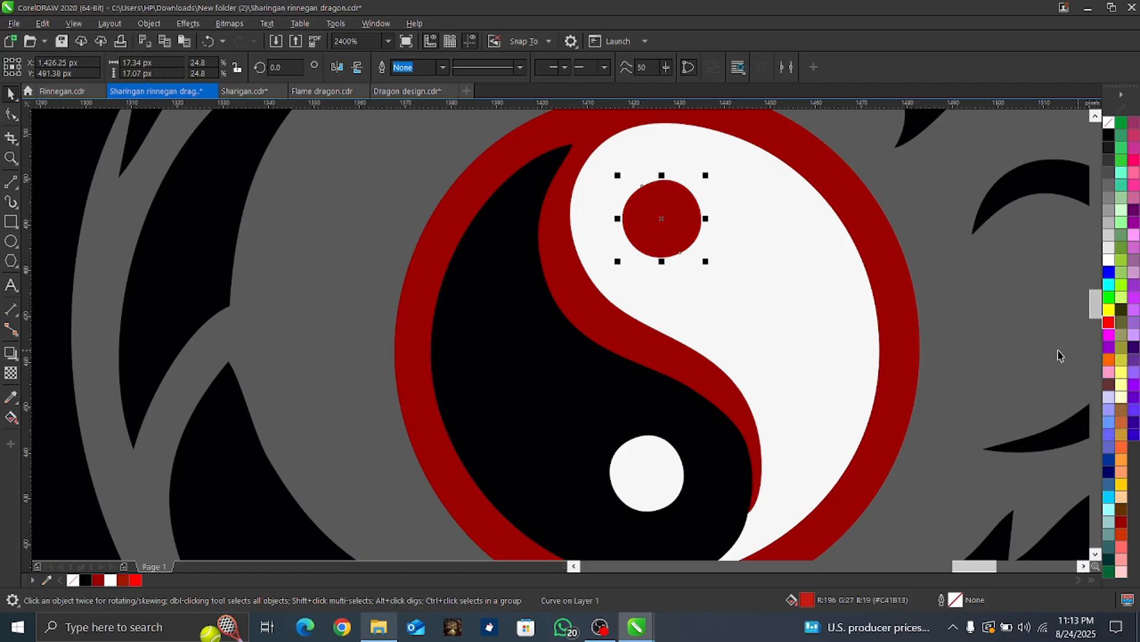
{"action": "left_click", "coordinate": [857, 339]}
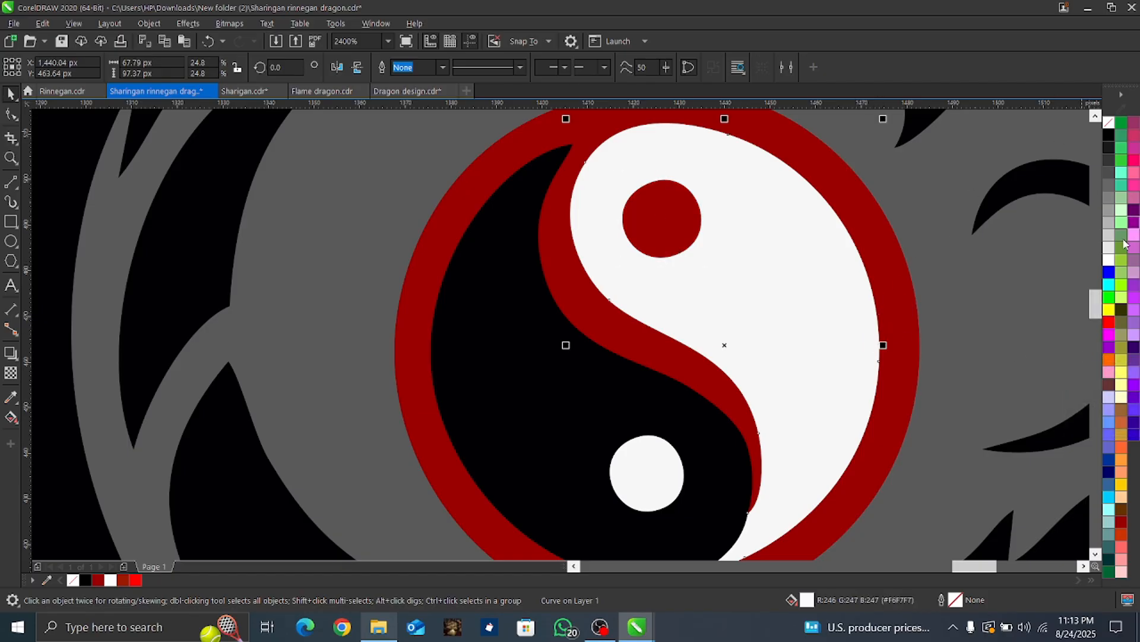
{"action": "left_click", "coordinate": [1110, 263]}
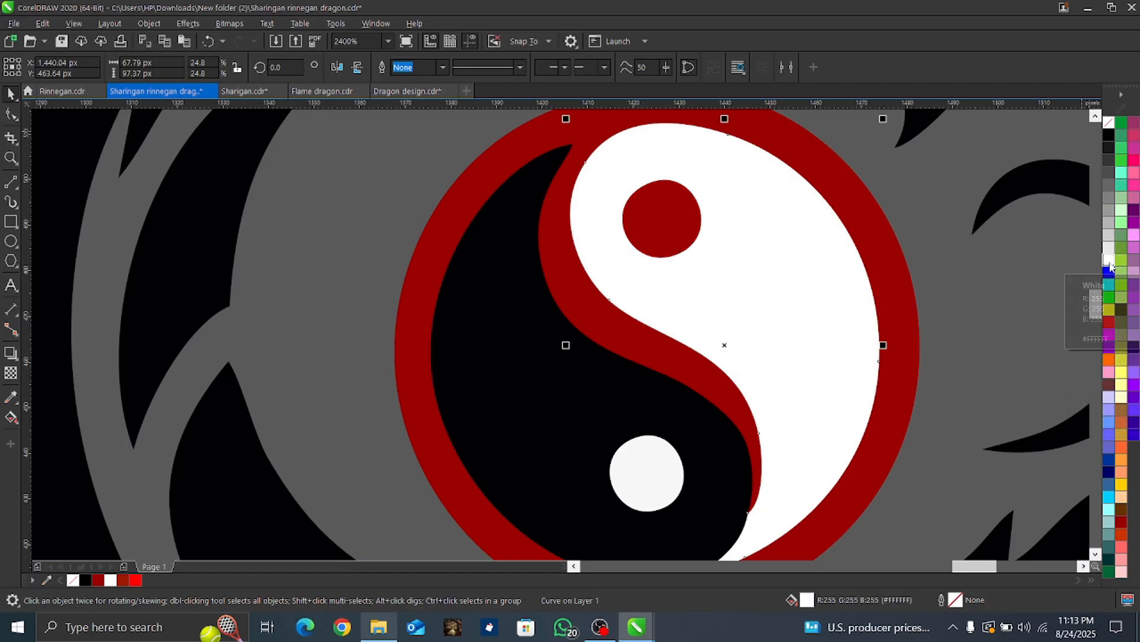
Step: Fill the three bright red patches between the spikes along the upper black dragon's neck with dark red #9A0000
{"action": "scroll", "coordinate": [883, 265], "scroll_direction": "down", "scroll_amount": 3}
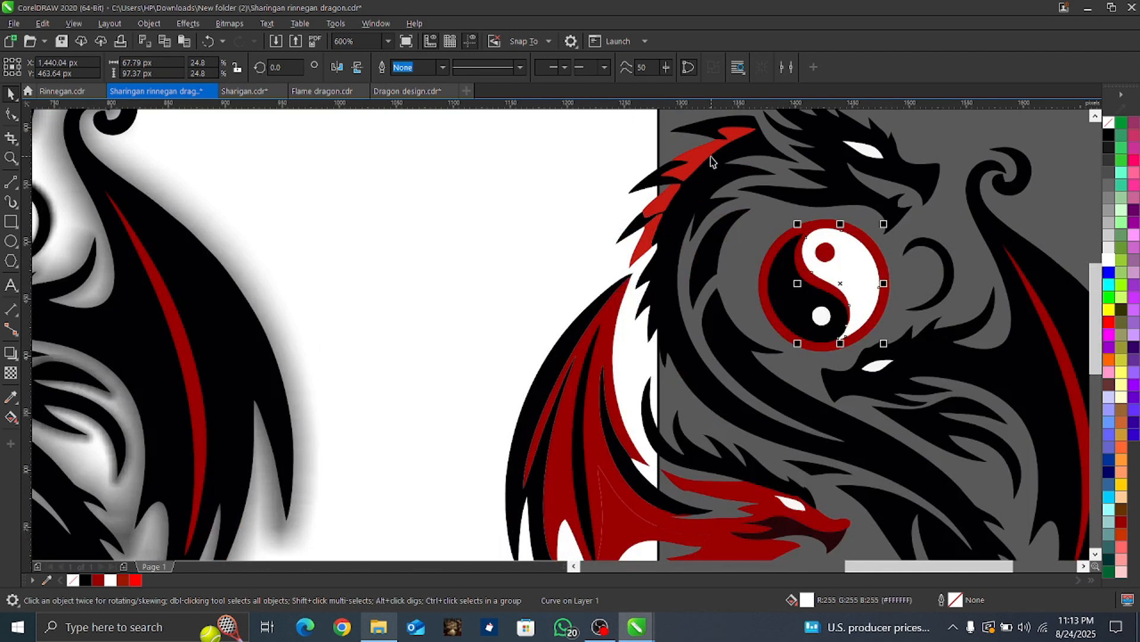
{"action": "scroll", "coordinate": [713, 163], "scroll_direction": "up", "scroll_amount": 2}
{"action": "left_click", "coordinate": [619, 297]}
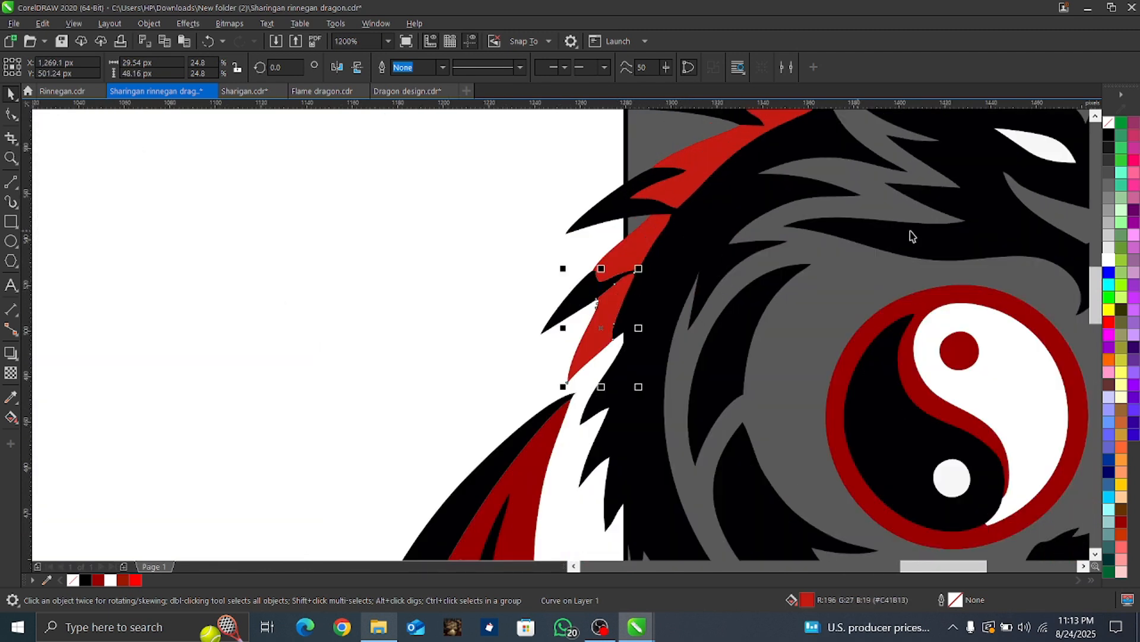
{"action": "left_click", "coordinate": [1110, 326]}
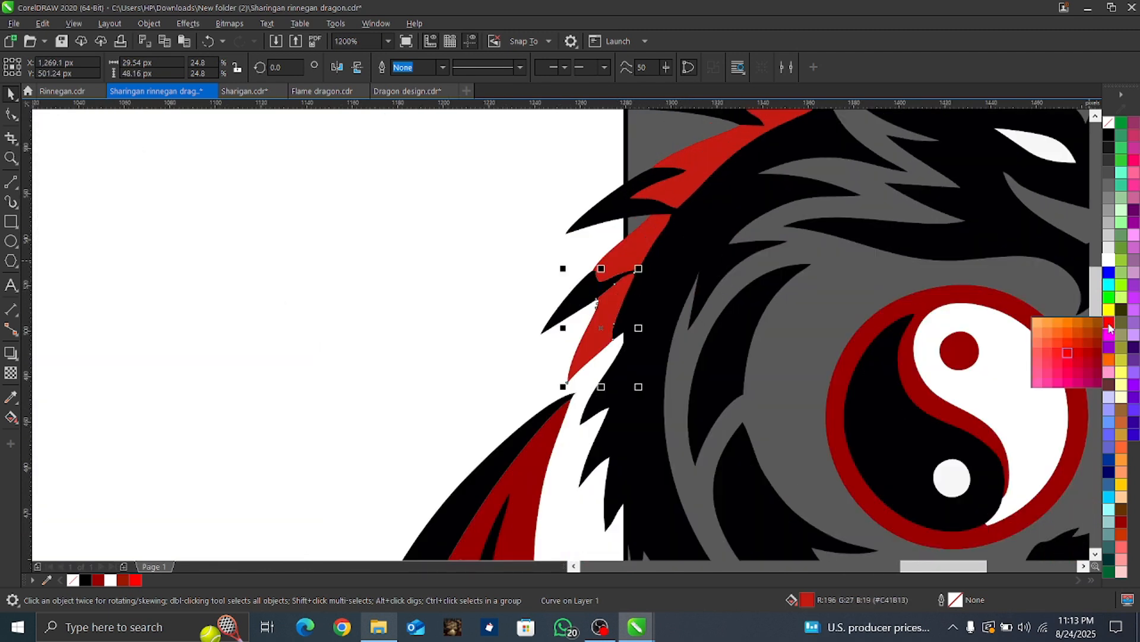
{"action": "left_click", "coordinate": [1095, 348]}
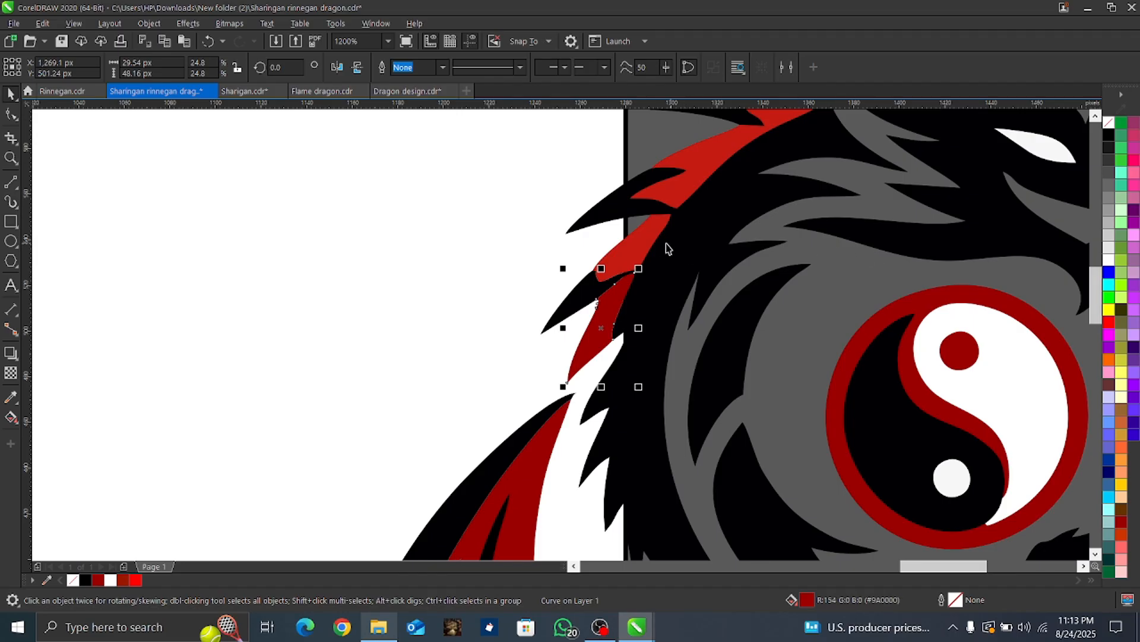
{"action": "left_click", "coordinate": [650, 245]}
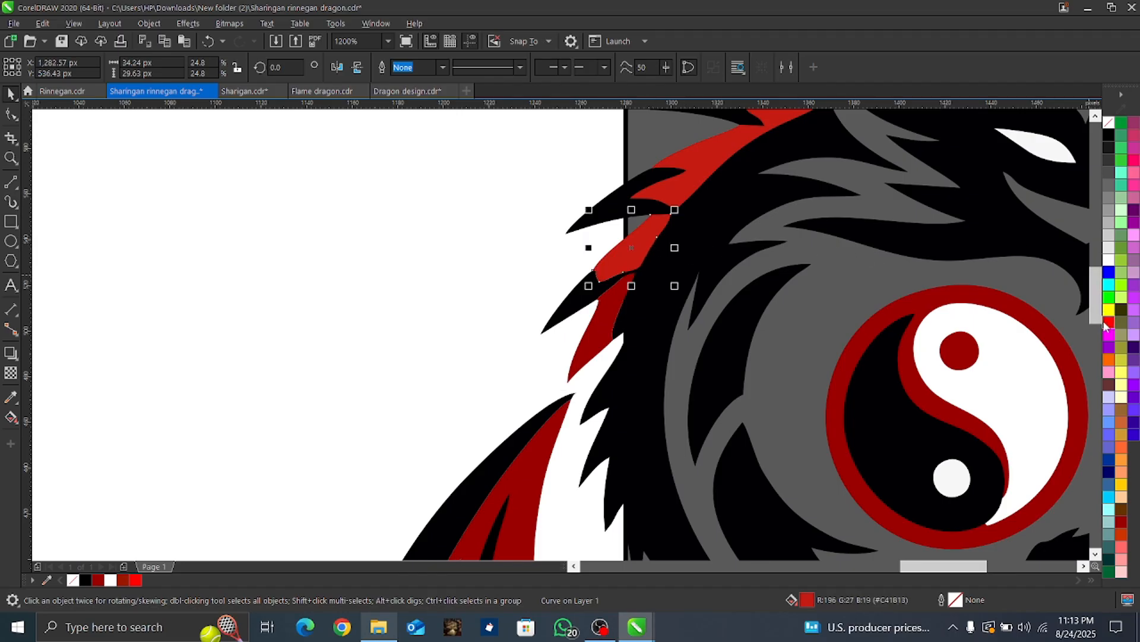
{"action": "left_click", "coordinate": [1107, 323]}
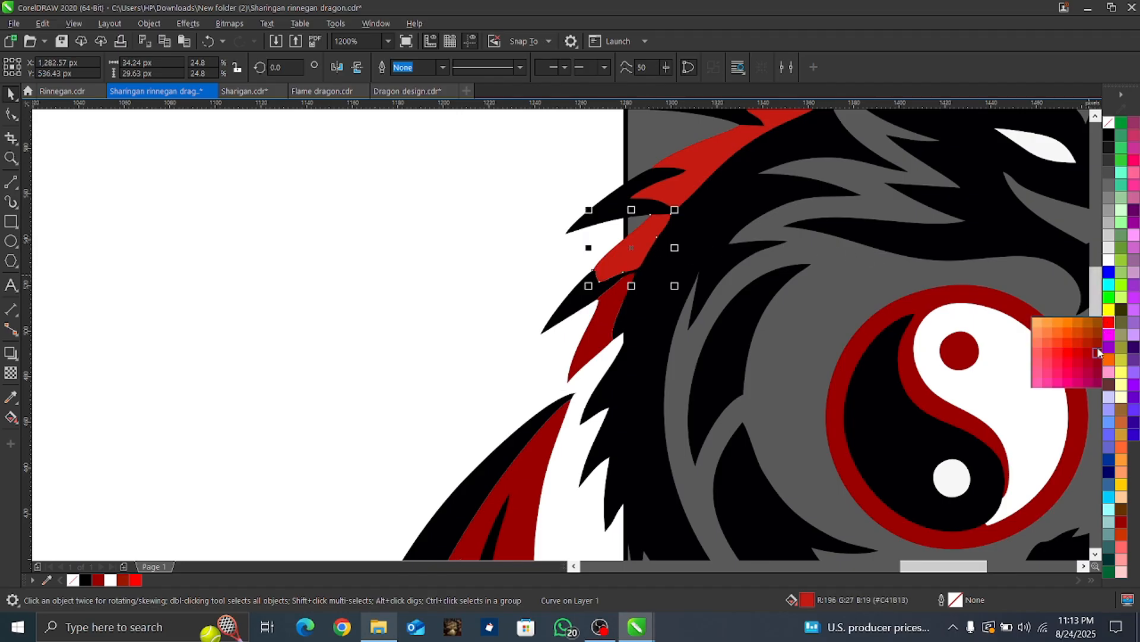
{"action": "left_click", "coordinate": [1098, 352]}
{"action": "left_click", "coordinate": [694, 167]}
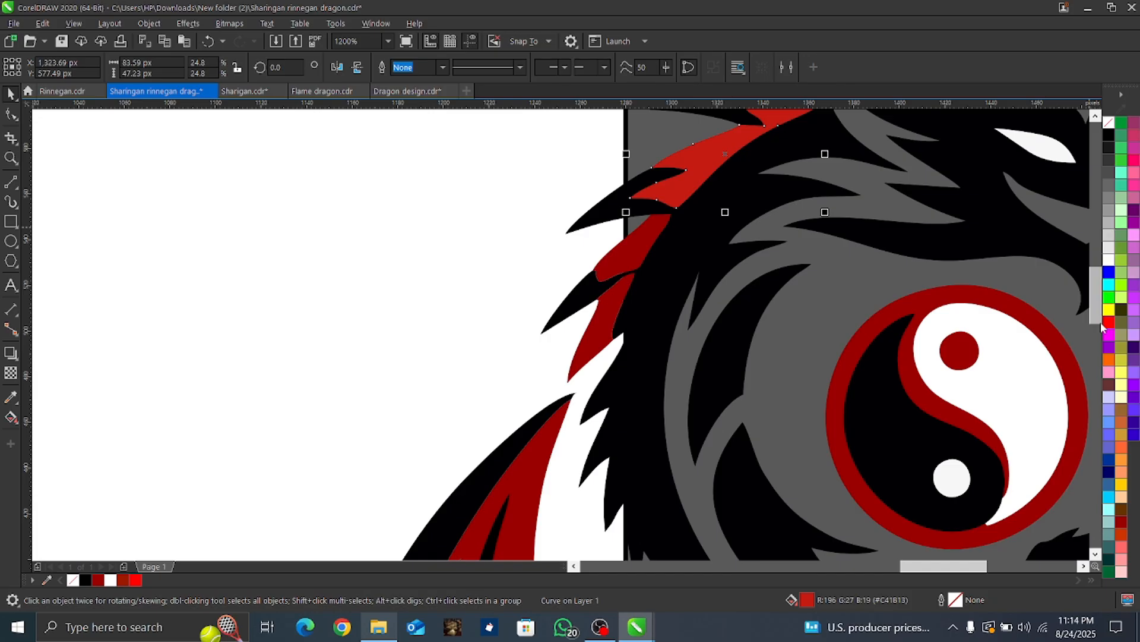
{"action": "left_click", "coordinate": [1109, 325]}
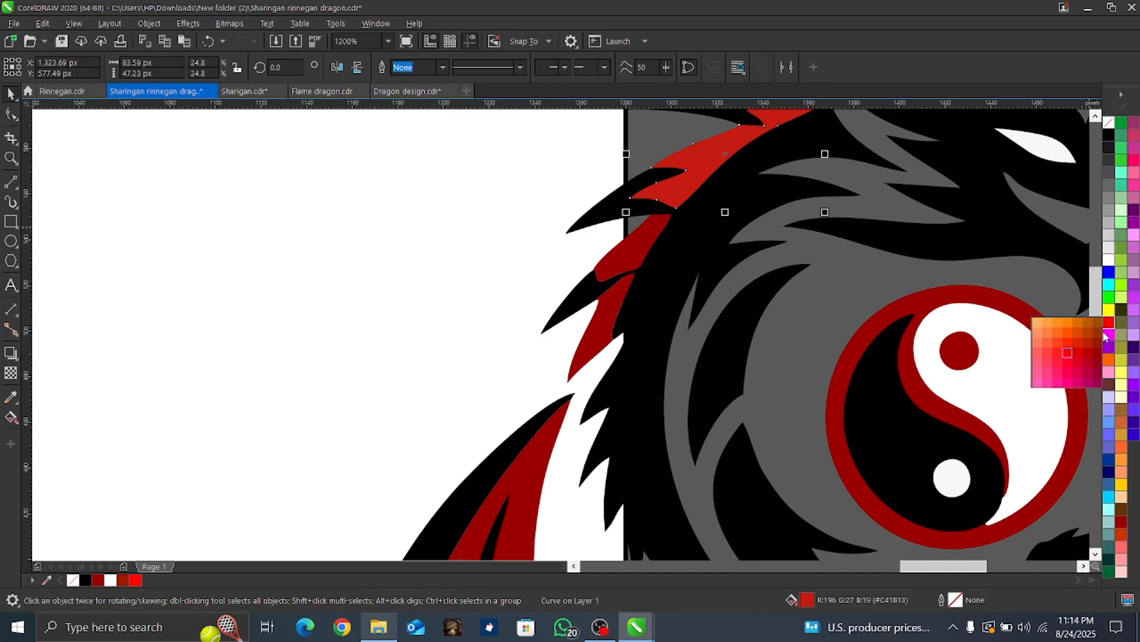
{"action": "left_click", "coordinate": [1095, 349]}
Step: Add a black drop shadow at 100 opacity to the winged black dragon of the traced copy, with feathering direction Middle
{"action": "scroll", "coordinate": [855, 338], "scroll_direction": "down", "scroll_amount": 1}
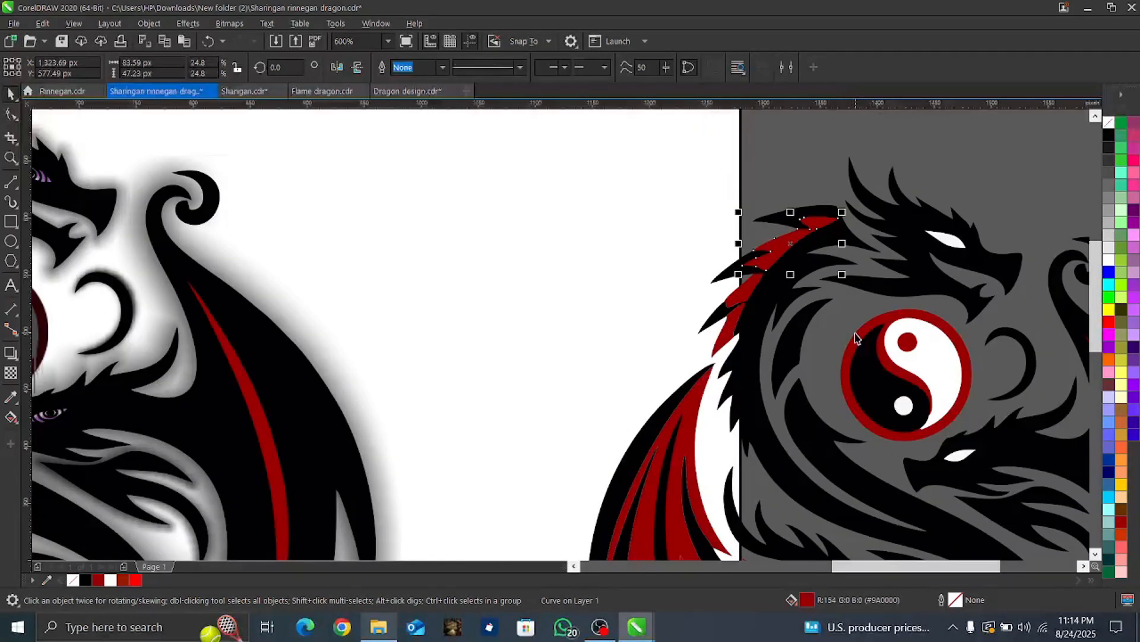
{"action": "scroll", "coordinate": [855, 337], "scroll_direction": "down", "scroll_amount": 1}
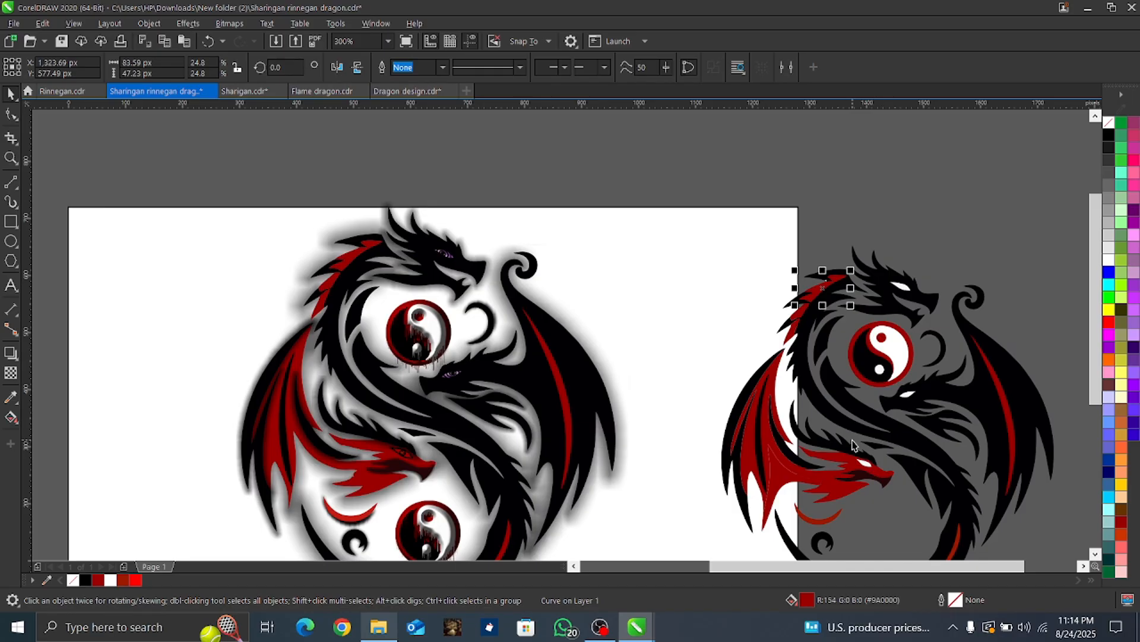
{"action": "scroll", "coordinate": [901, 449], "scroll_direction": "down", "scroll_amount": 1}
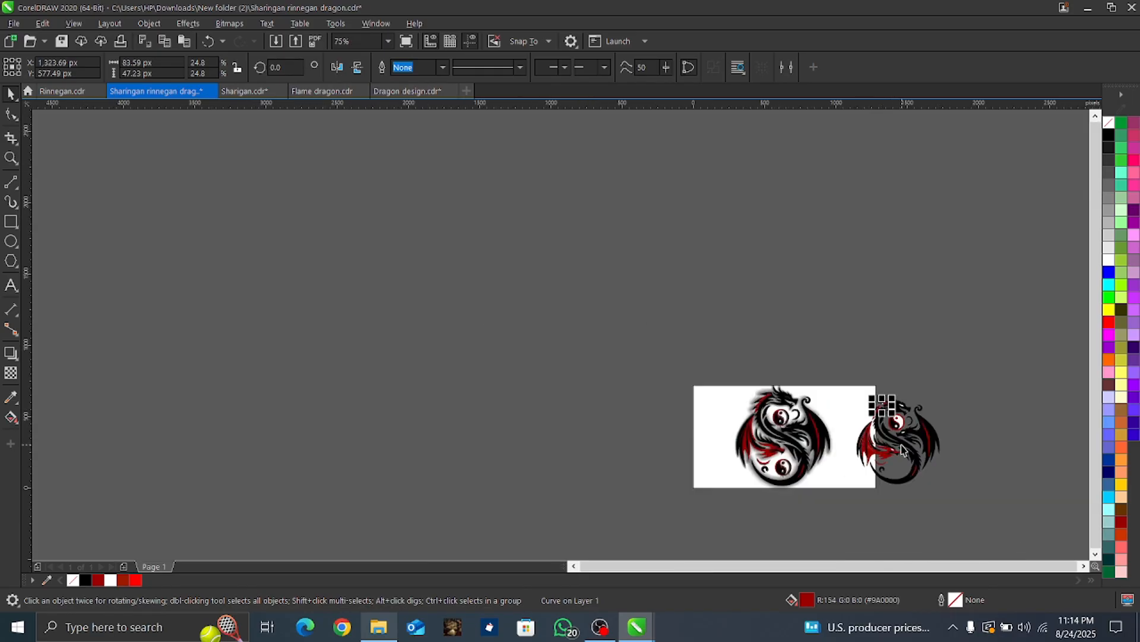
{"action": "scroll", "coordinate": [940, 452], "scroll_direction": "up", "scroll_amount": 1}
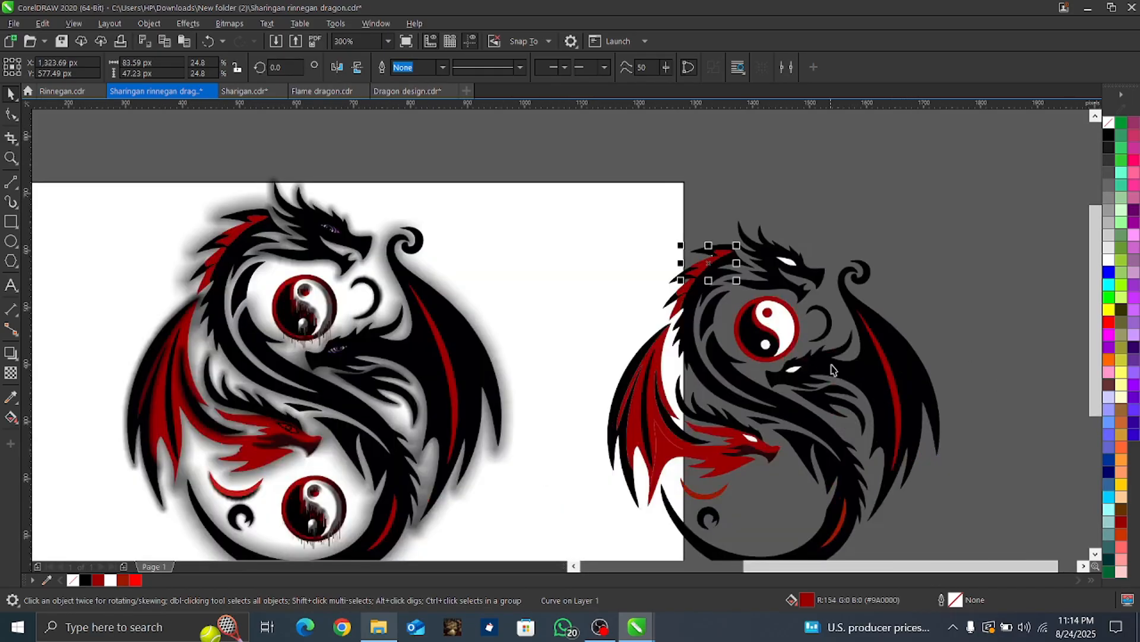
{"action": "left_click", "coordinate": [919, 391]}
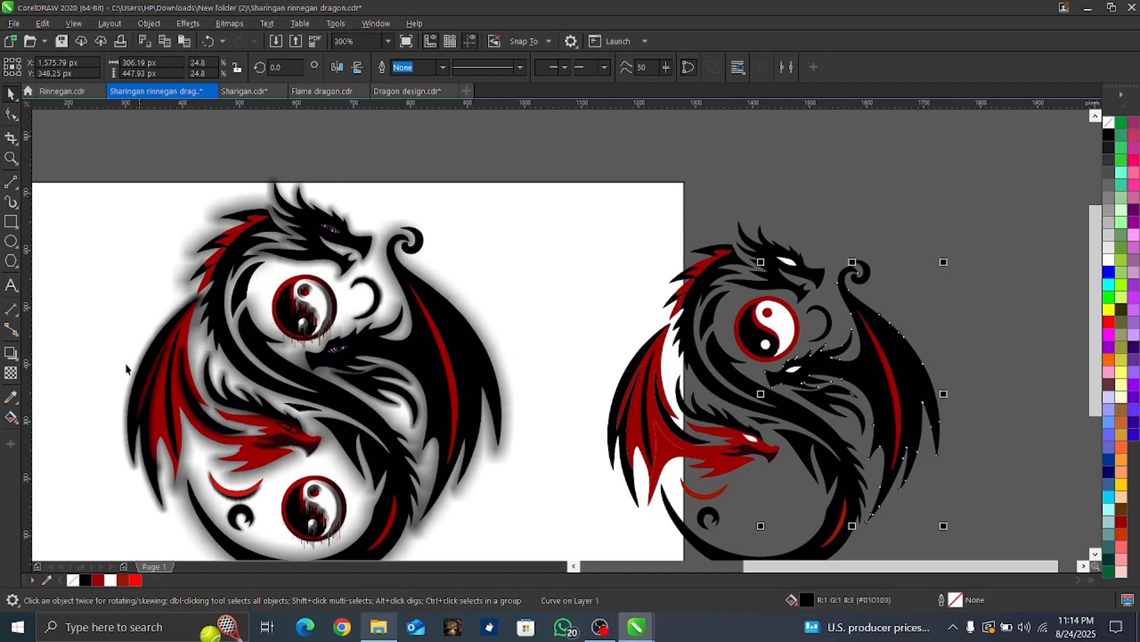
{"action": "left_click", "coordinate": [10, 353]}
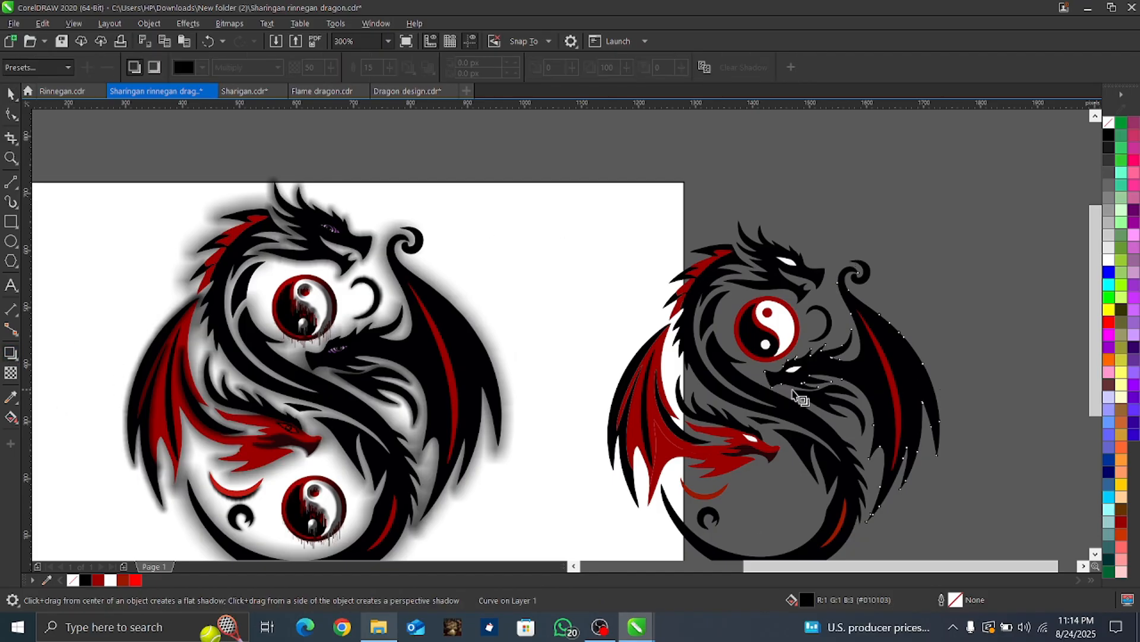
{"action": "left_click_drag", "start_coordinate": [765, 393], "coordinate": [941, 402]}
{"action": "left_click_drag", "start_coordinate": [853, 397], "coordinate": [942, 398]}
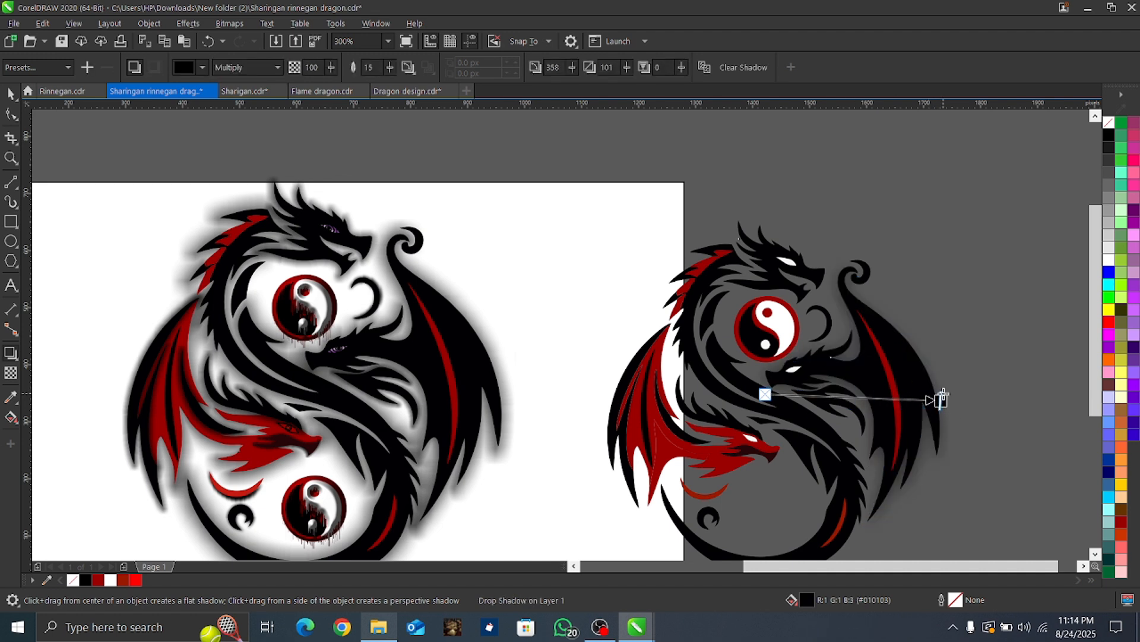
{"action": "left_click", "coordinate": [409, 68]}
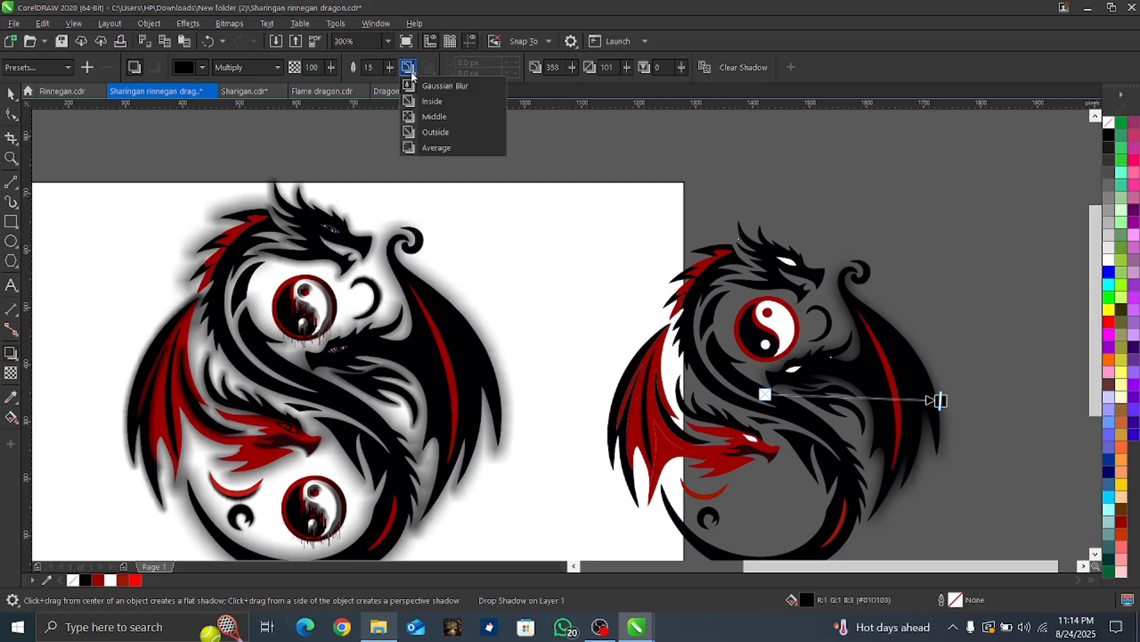
{"action": "left_click", "coordinate": [425, 117]}
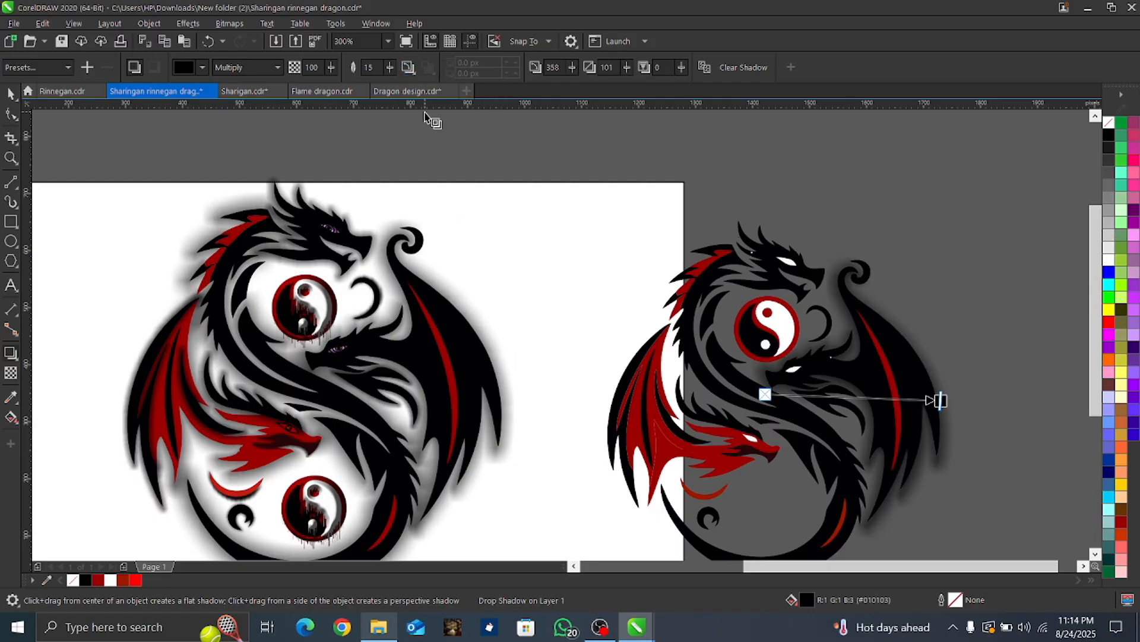
Step: Give the long curling black dragon body a drop shadow at 100 opacity with feathering direction Middle
{"action": "left_click", "coordinate": [694, 538]}
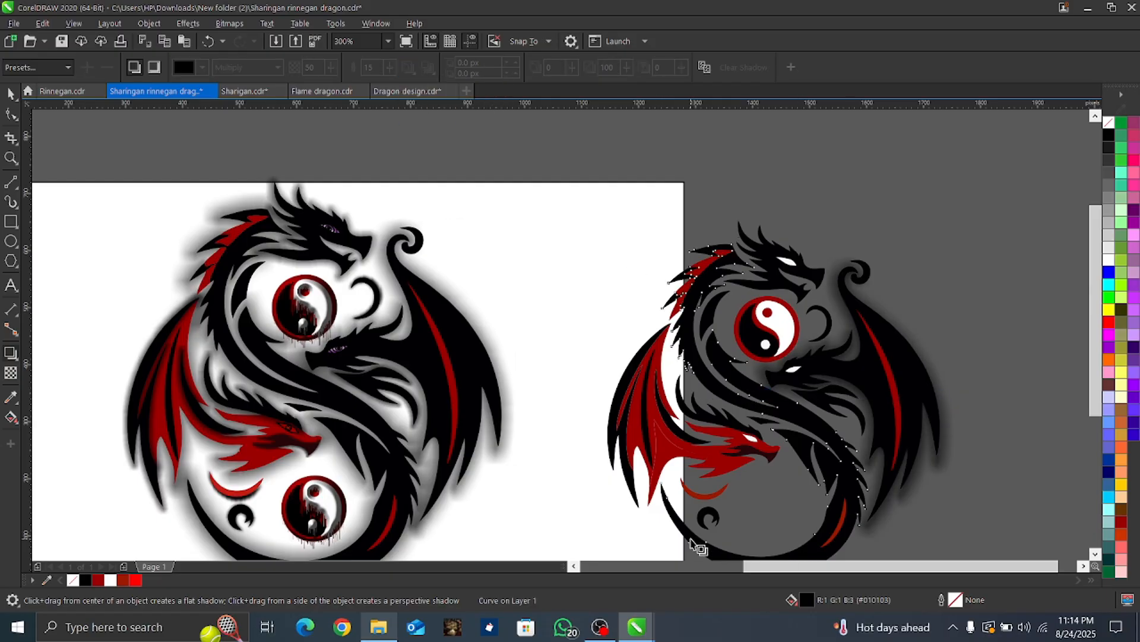
{"action": "left_click_drag", "start_coordinate": [755, 272], "coordinate": [766, 551]}
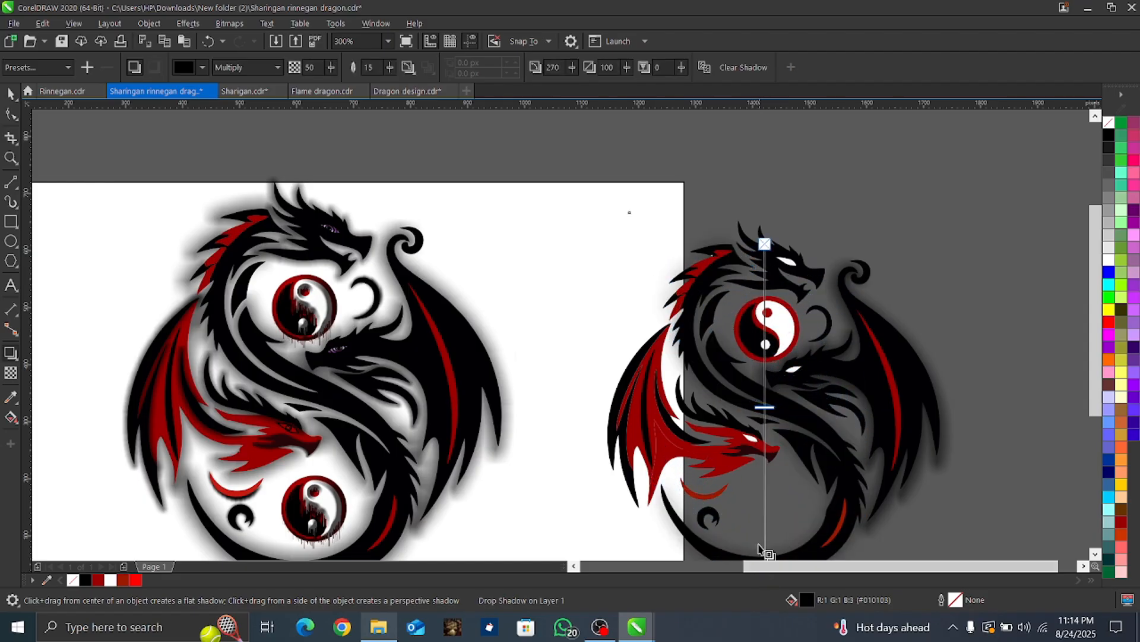
{"action": "left_click_drag", "start_coordinate": [766, 406], "coordinate": [799, 630]}
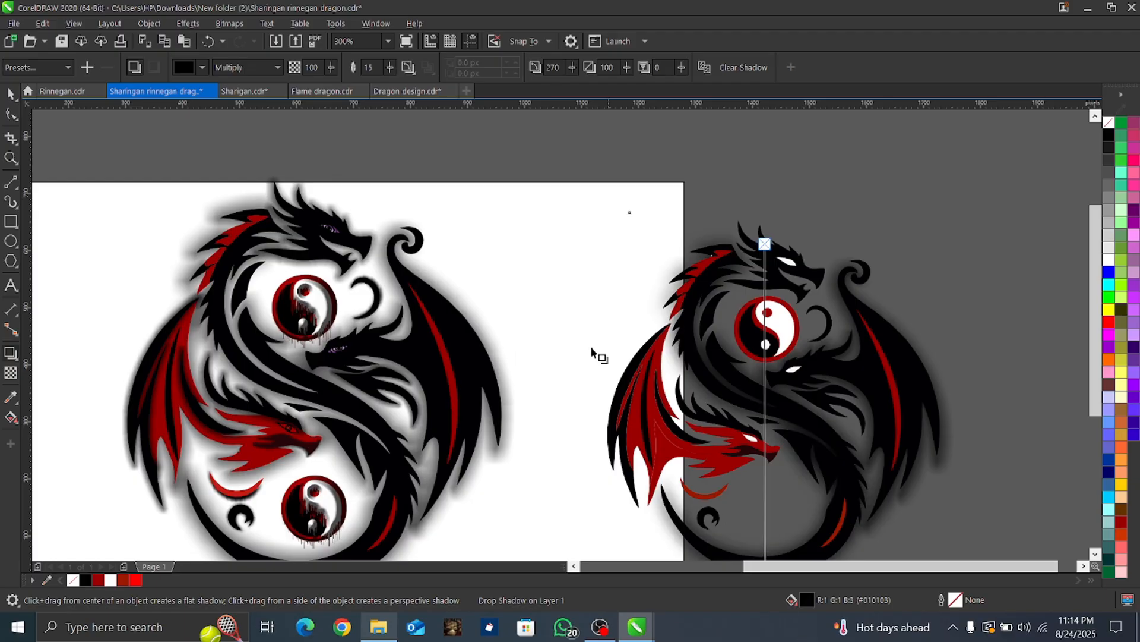
{"action": "left_click", "coordinate": [408, 67]}
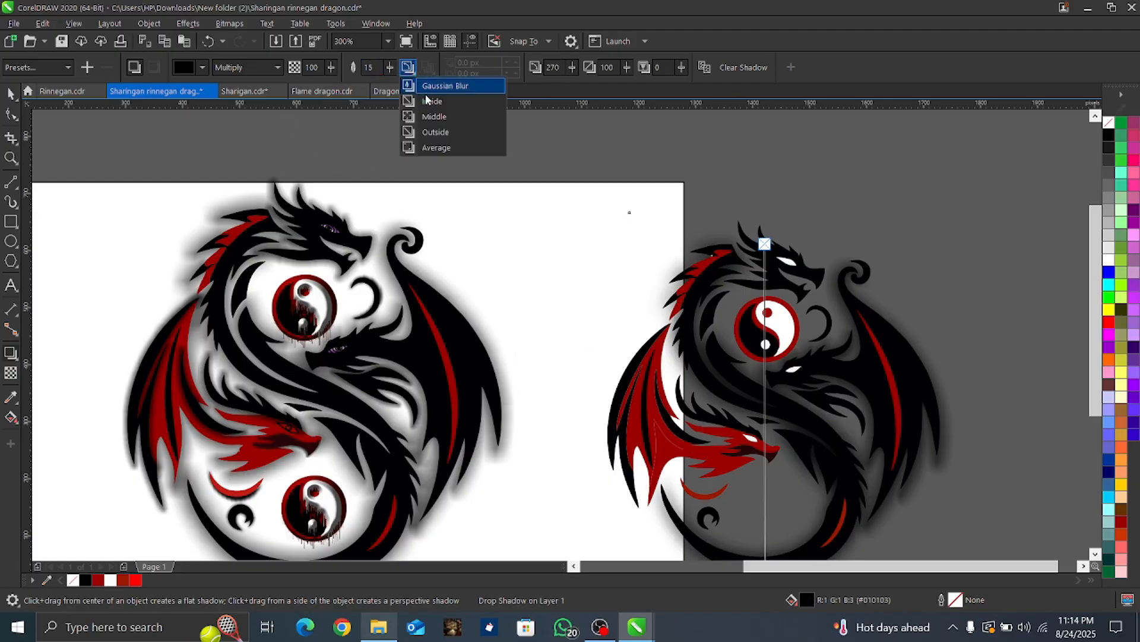
{"action": "left_click", "coordinate": [434, 112]}
Step: Apply a drop shadow at 100 opacity to the upper black dragon's head, with feathering direction Middle
{"action": "left_click", "coordinate": [825, 281]}
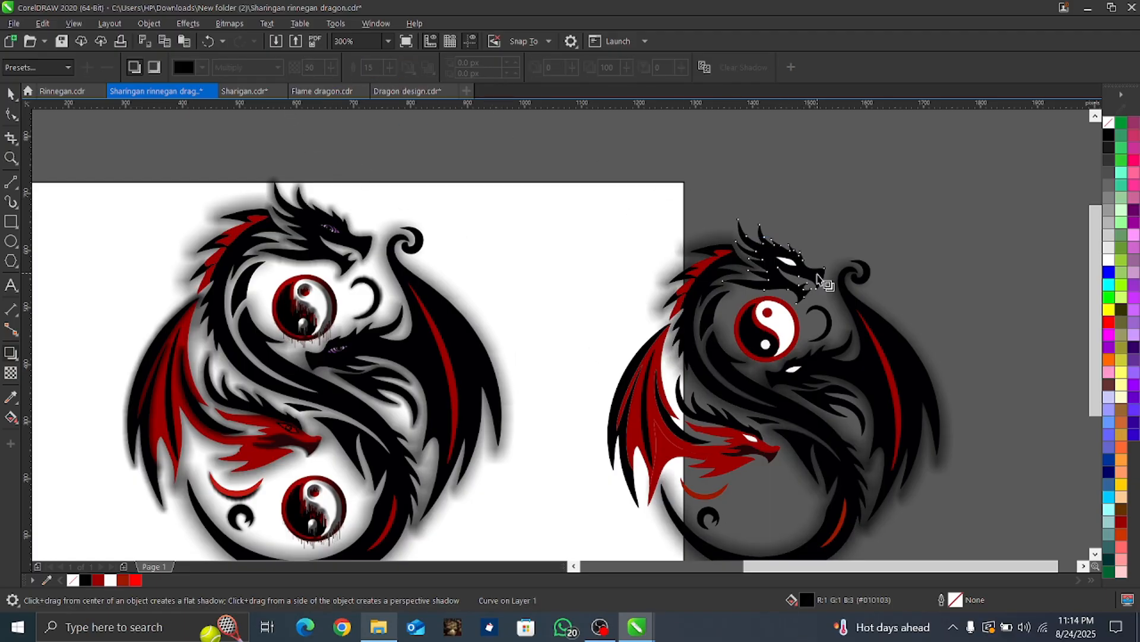
{"action": "left_click_drag", "start_coordinate": [825, 274], "coordinate": [726, 265]}
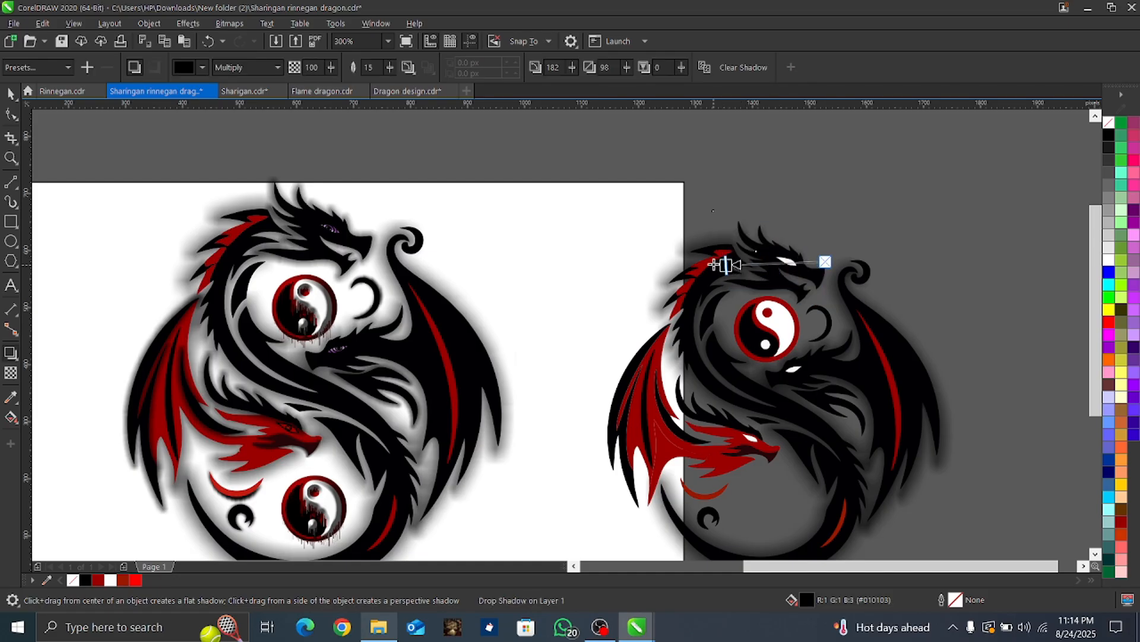
{"action": "left_click", "coordinate": [408, 67]}
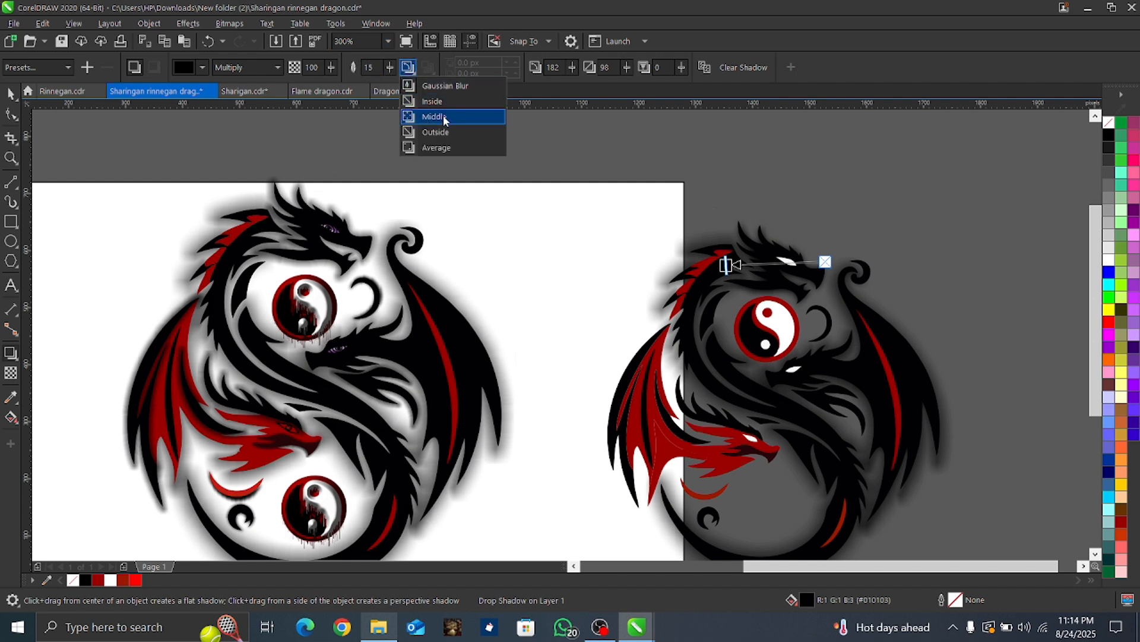
{"action": "left_click", "coordinate": [444, 117]}
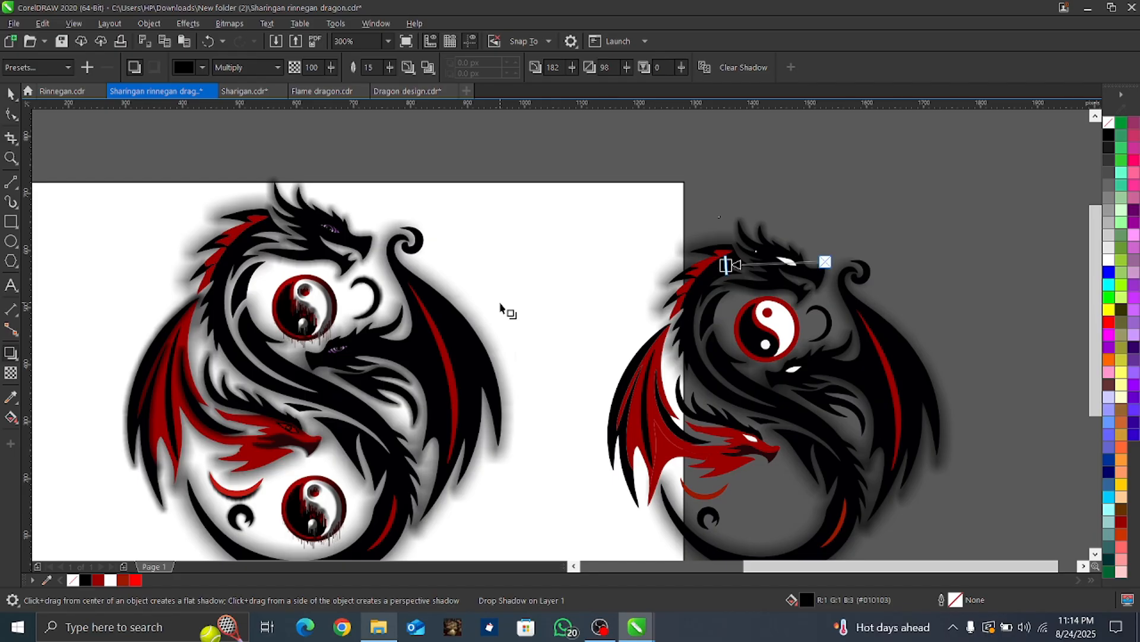
{"action": "key", "text": "space"}
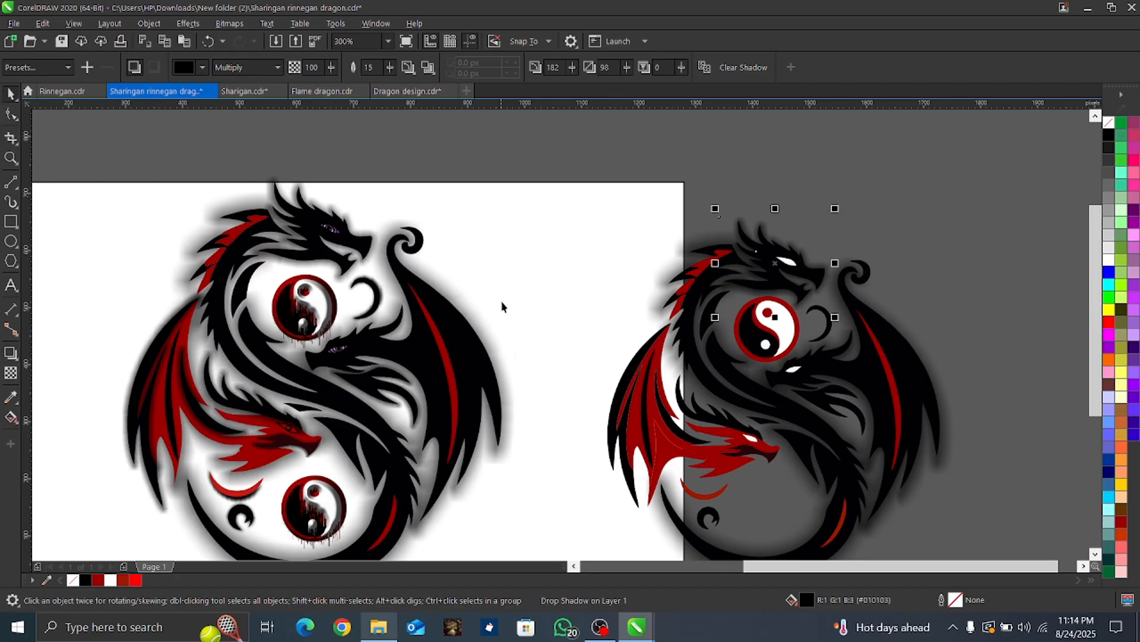
Step: Add a drop shadow at 100 opacity to the red dragon's head, wing and adjoining black shapes together, with feathering direction Middle
{"action": "scroll", "coordinate": [655, 477], "scroll_direction": "up", "scroll_amount": 2}
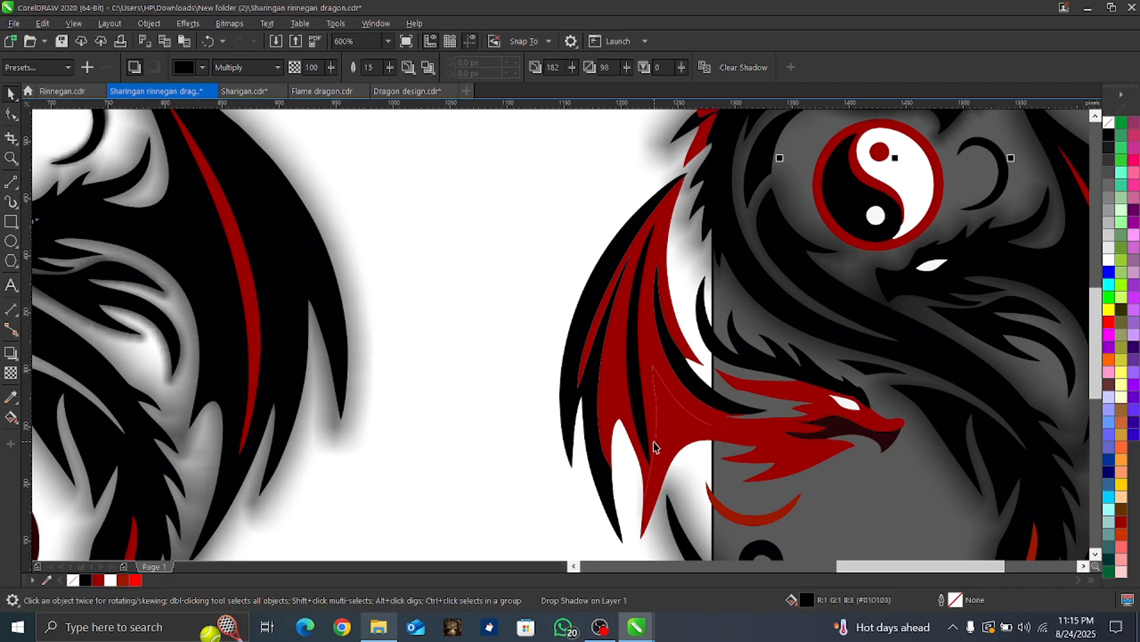
{"action": "left_click", "coordinate": [821, 456]}
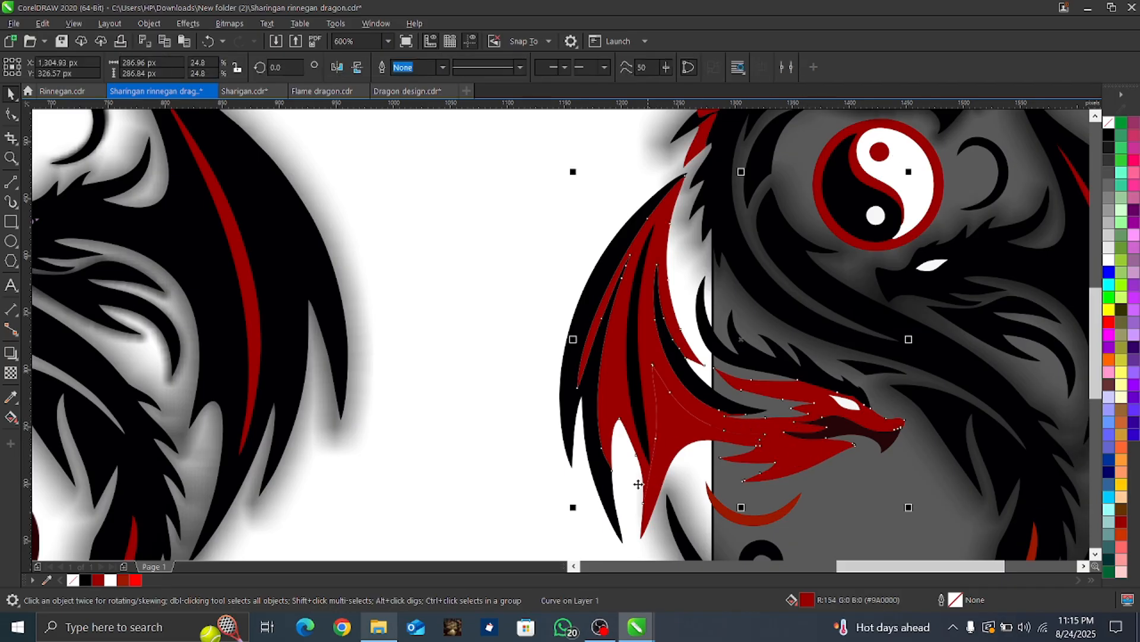
{"action": "left_click", "coordinate": [659, 502], "text": "shift"}
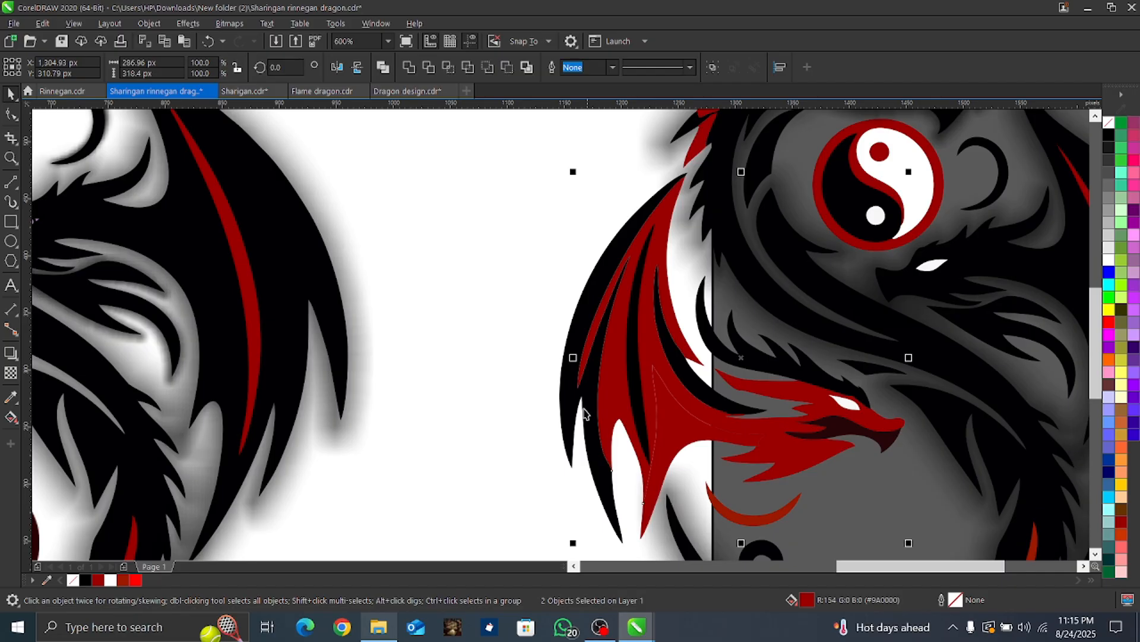
{"action": "left_click", "coordinate": [563, 399], "text": "shift"}
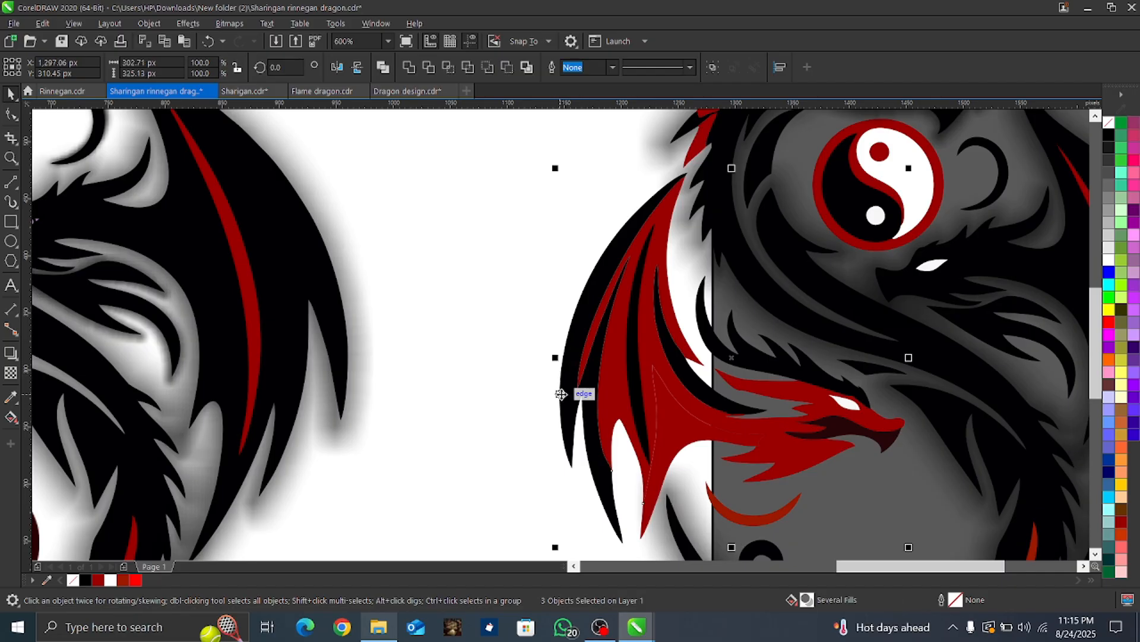
{"action": "left_click", "coordinate": [740, 352], "text": "shift"}
{"action": "left_click", "coordinate": [15, 358]}
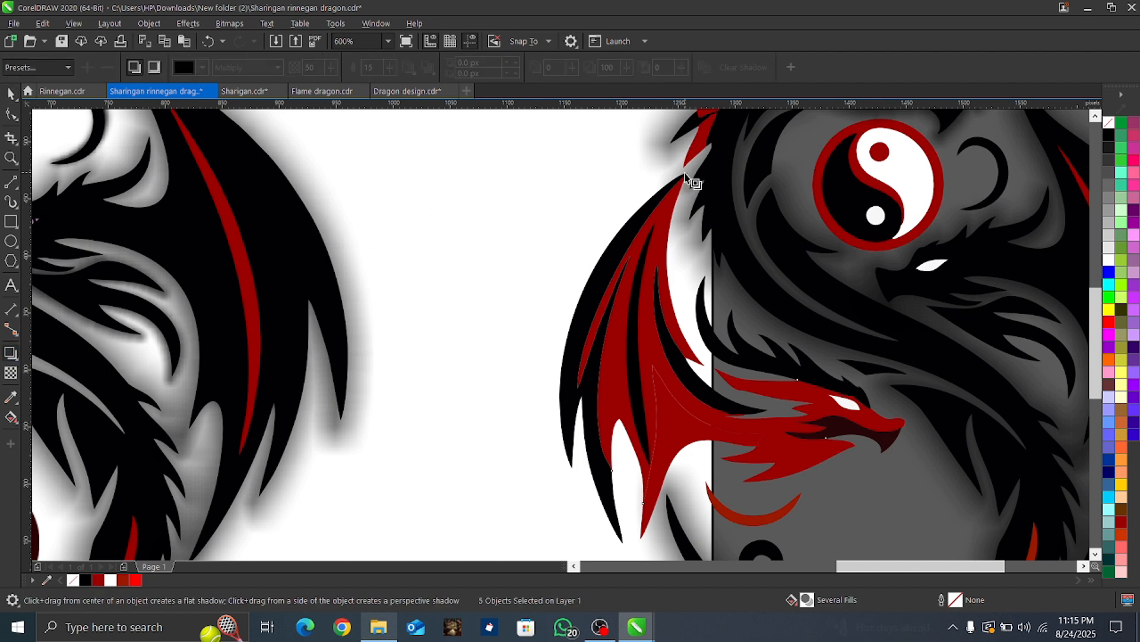
{"action": "left_click_drag", "start_coordinate": [686, 177], "coordinate": [731, 545]}
{"action": "left_click_drag", "start_coordinate": [731, 356], "coordinate": [731, 543]}
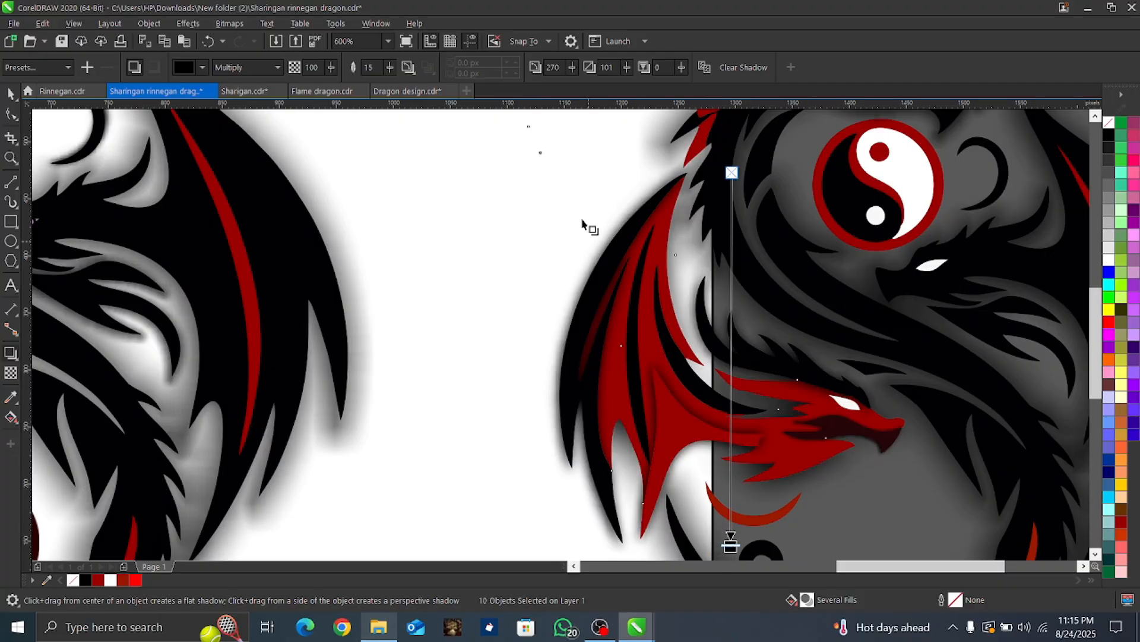
{"action": "left_click", "coordinate": [409, 67]}
{"action": "left_click", "coordinate": [436, 117]}
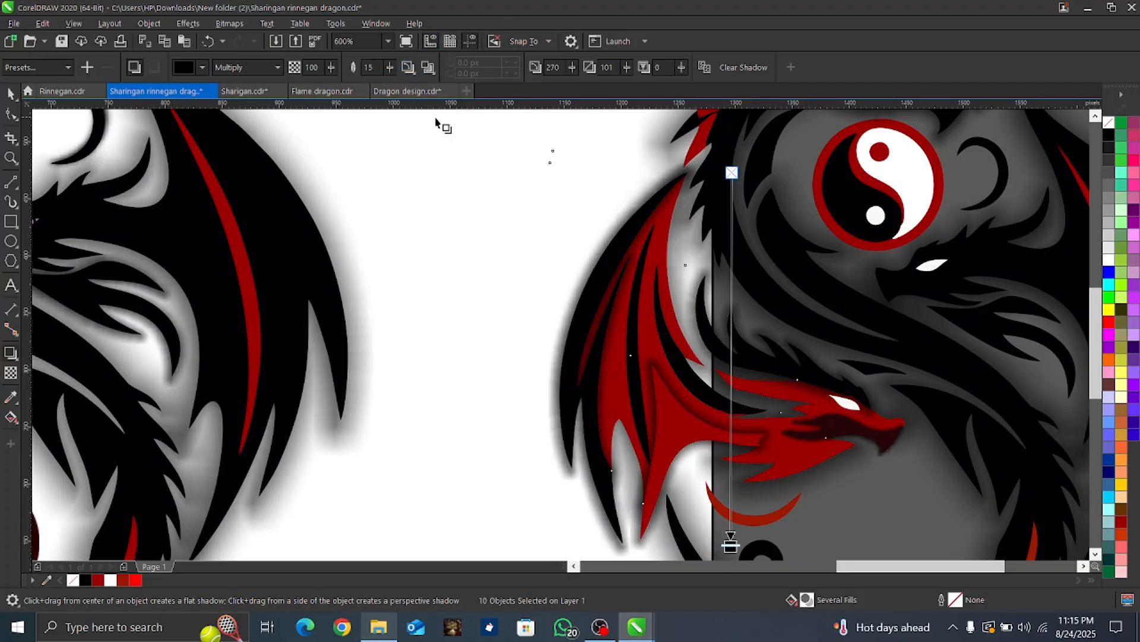
{"action": "left_click", "coordinate": [471, 358]}
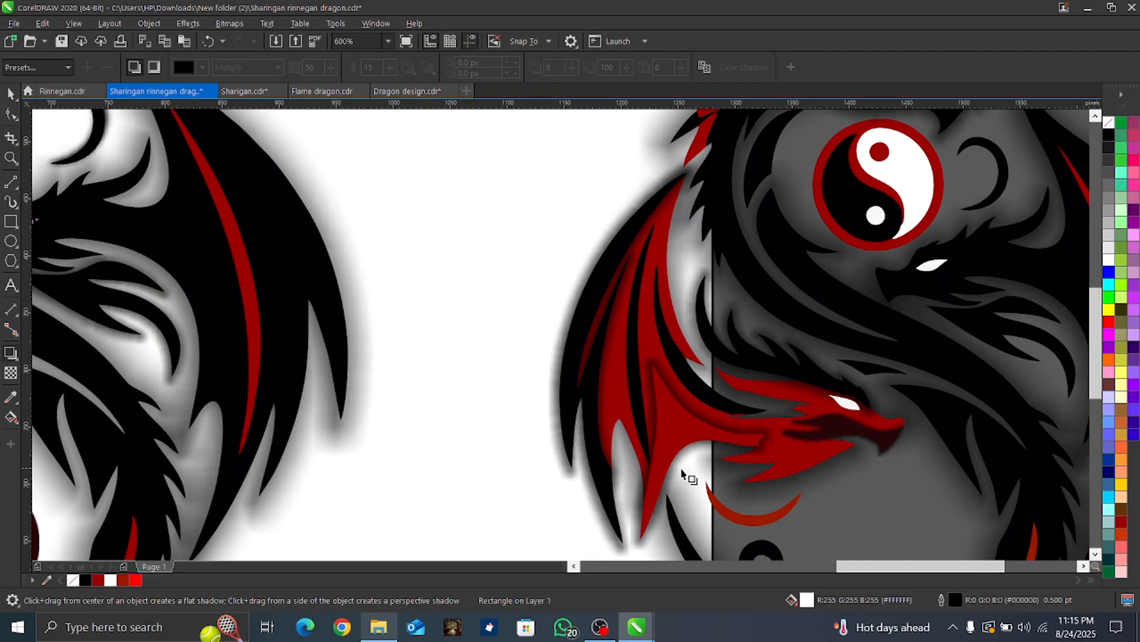
Step: Select the red membrane shape hanging from the lower part of the copied dragon's red wing and delete it
{"action": "key", "text": "space"}
{"action": "left_click", "coordinate": [685, 439]}
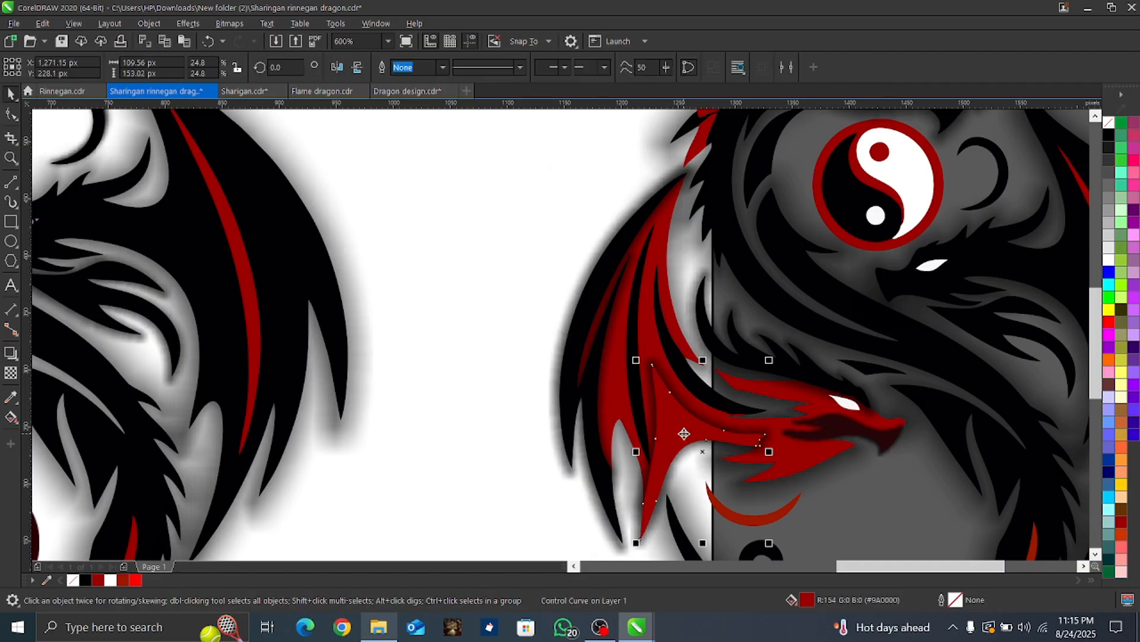
{"action": "left_click", "coordinate": [667, 409]}
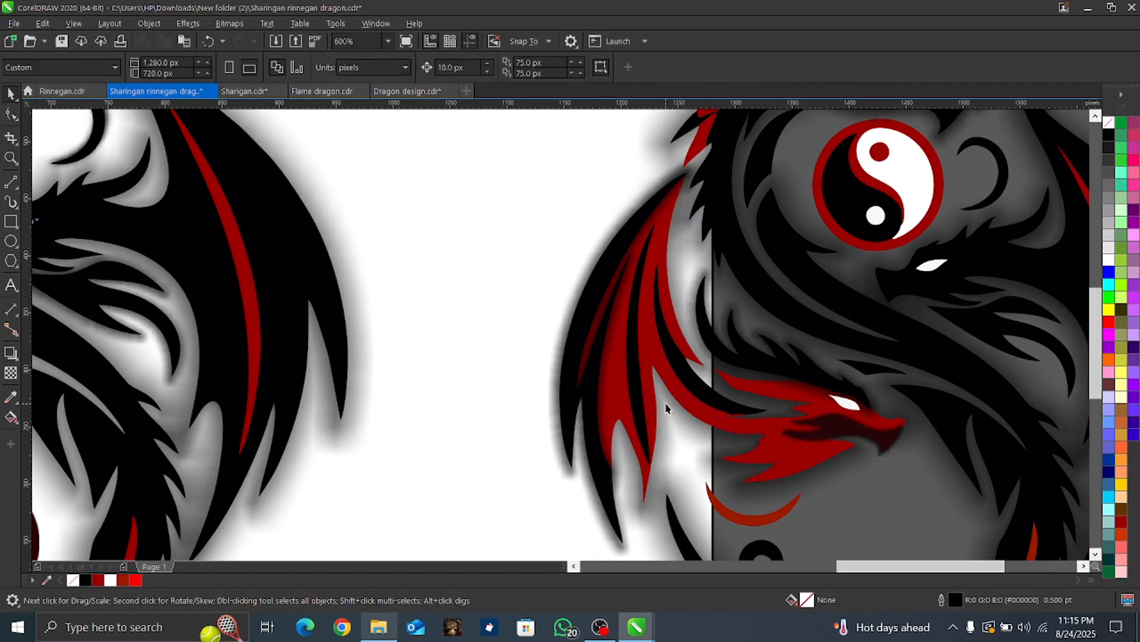
Step: Add a black drop shadow at 100 opacity and 15 feathering to the small black crescent near the curled tail
{"action": "scroll", "coordinate": [684, 373], "scroll_direction": "down", "scroll_amount": 5}
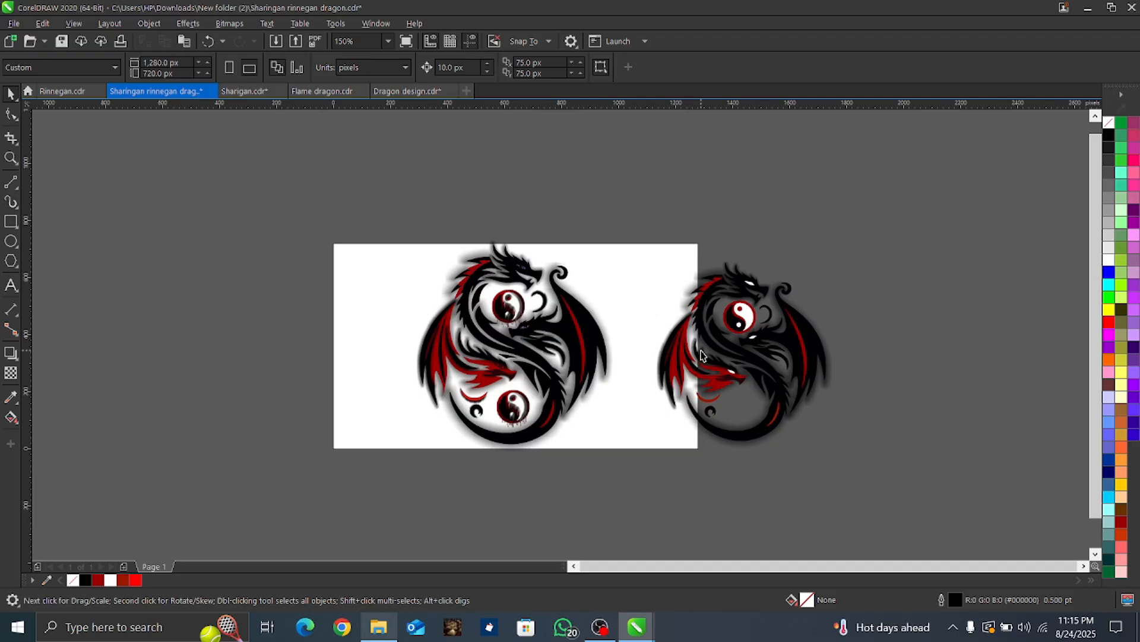
{"action": "scroll", "coordinate": [730, 404], "scroll_direction": "up", "scroll_amount": 5}
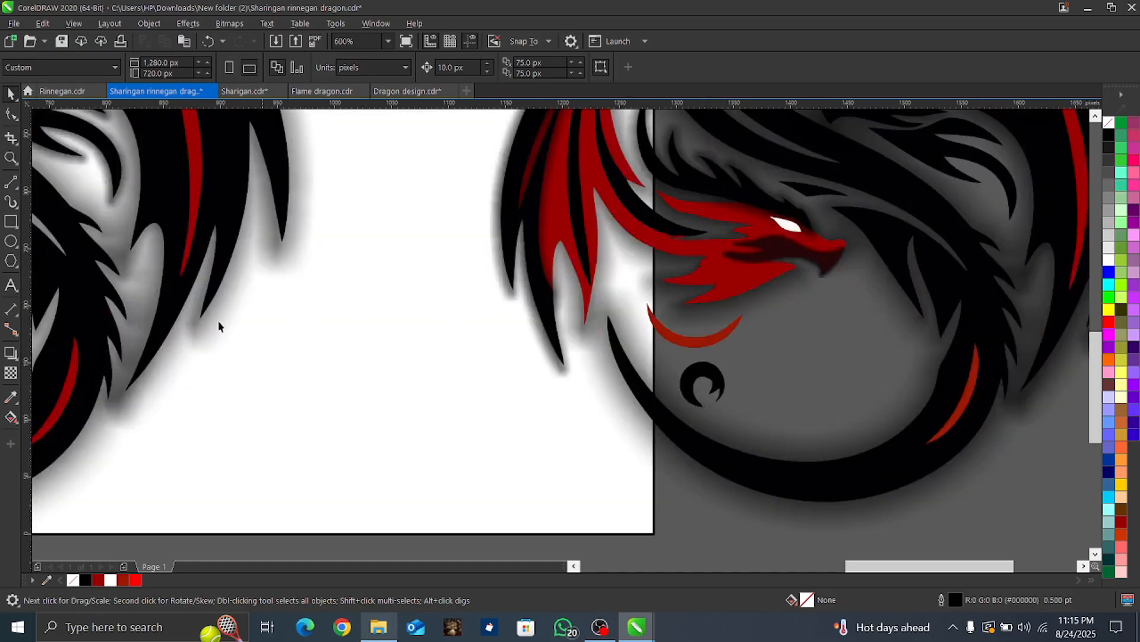
{"action": "left_click", "coordinate": [10, 353]}
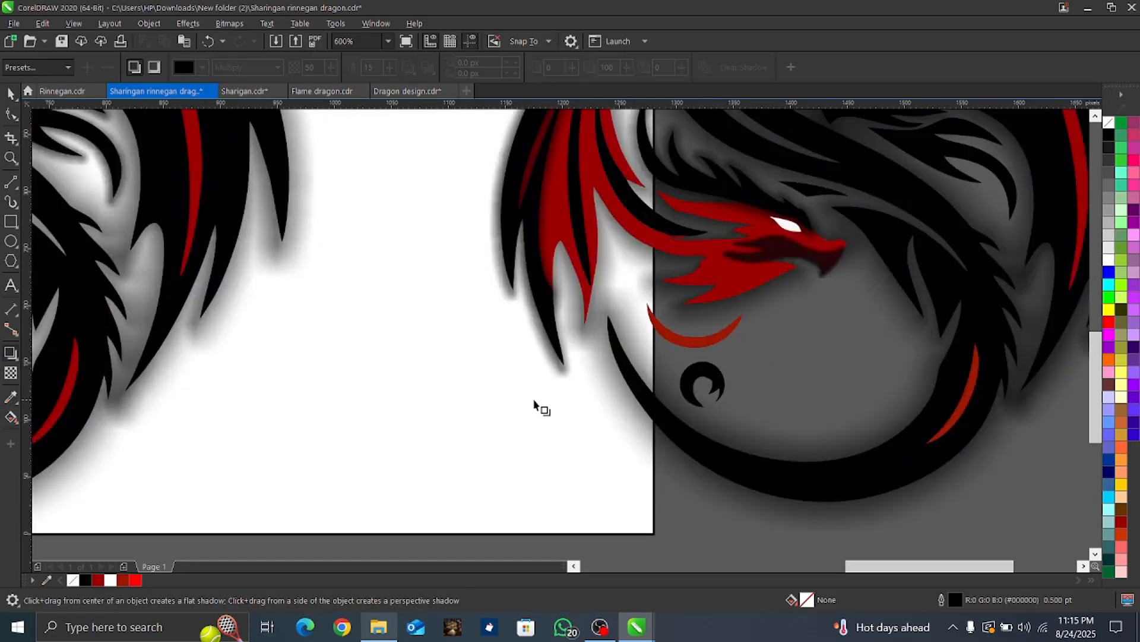
{"action": "scroll", "coordinate": [702, 372], "scroll_direction": "up", "scroll_amount": 2}
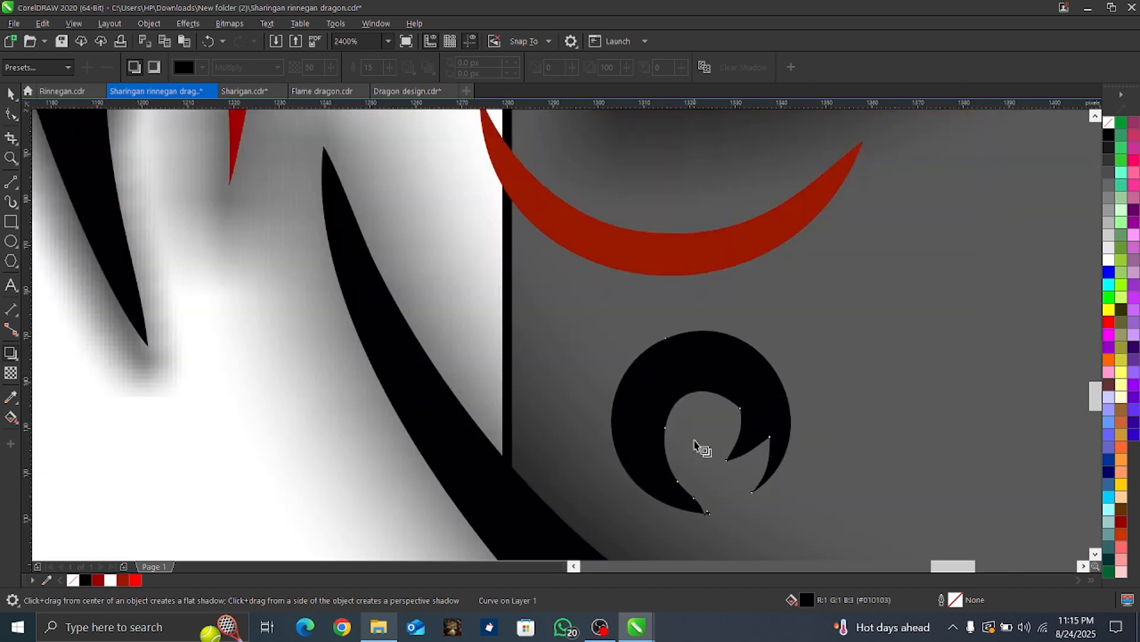
{"action": "left_click_drag", "start_coordinate": [705, 515], "coordinate": [692, 331]}
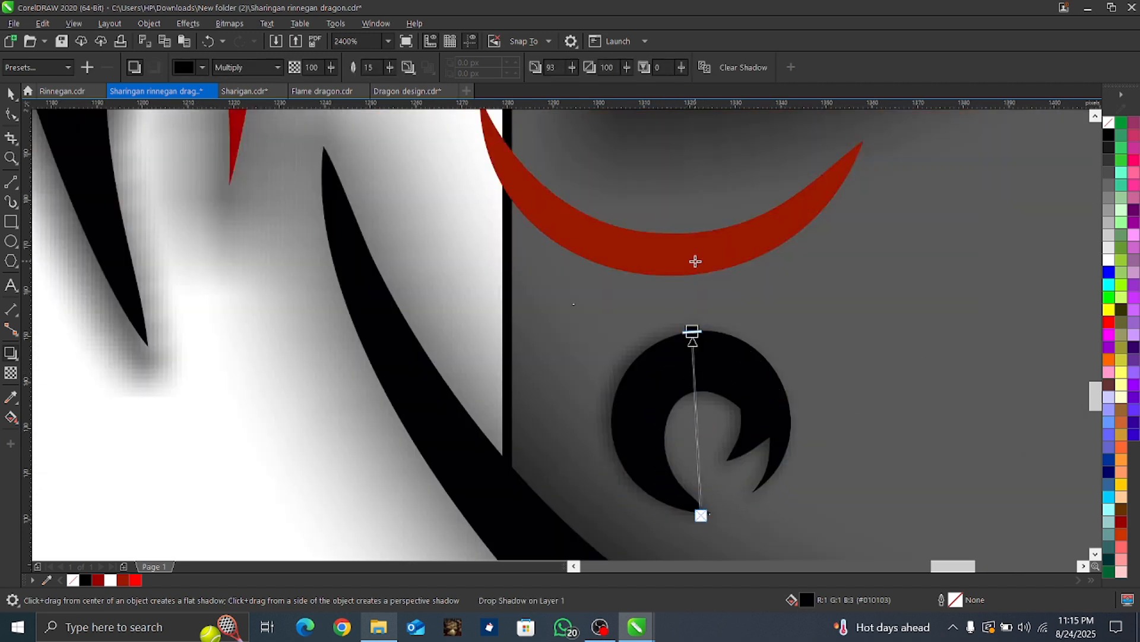
Step: Give the thin red crescent below the red dragon's head a black drop shadow at 100 opacity
{"action": "left_click", "coordinate": [661, 257]}
{"action": "scroll", "coordinate": [533, 185], "scroll_direction": "down", "scroll_amount": 1}
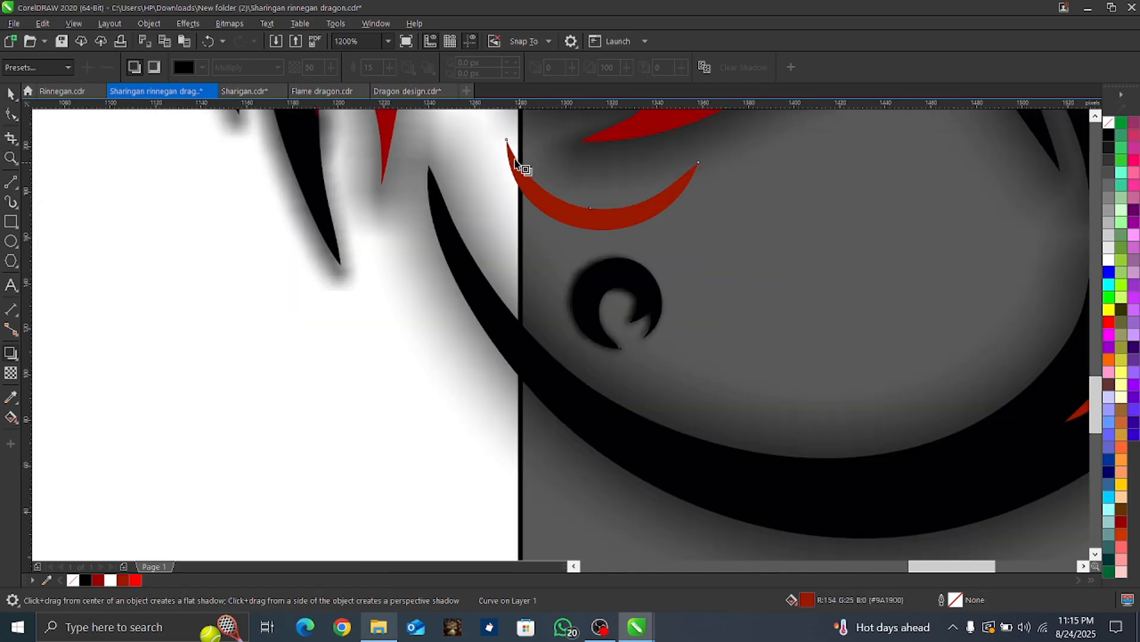
{"action": "left_click_drag", "start_coordinate": [509, 147], "coordinate": [695, 212]}
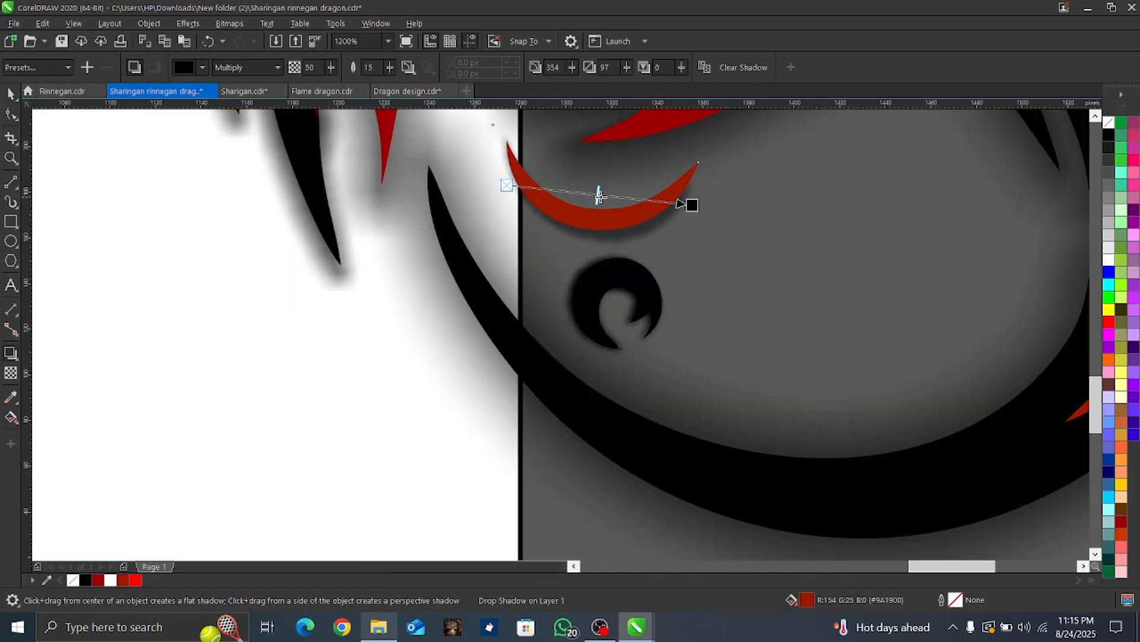
{"action": "left_click_drag", "start_coordinate": [598, 195], "coordinate": [725, 224]}
Step: Apply a black drop shadow at 100 opacity to the black crescent beside the upper yin-yang symbol
{"action": "scroll", "coordinate": [740, 256], "scroll_direction": "down", "scroll_amount": 2}
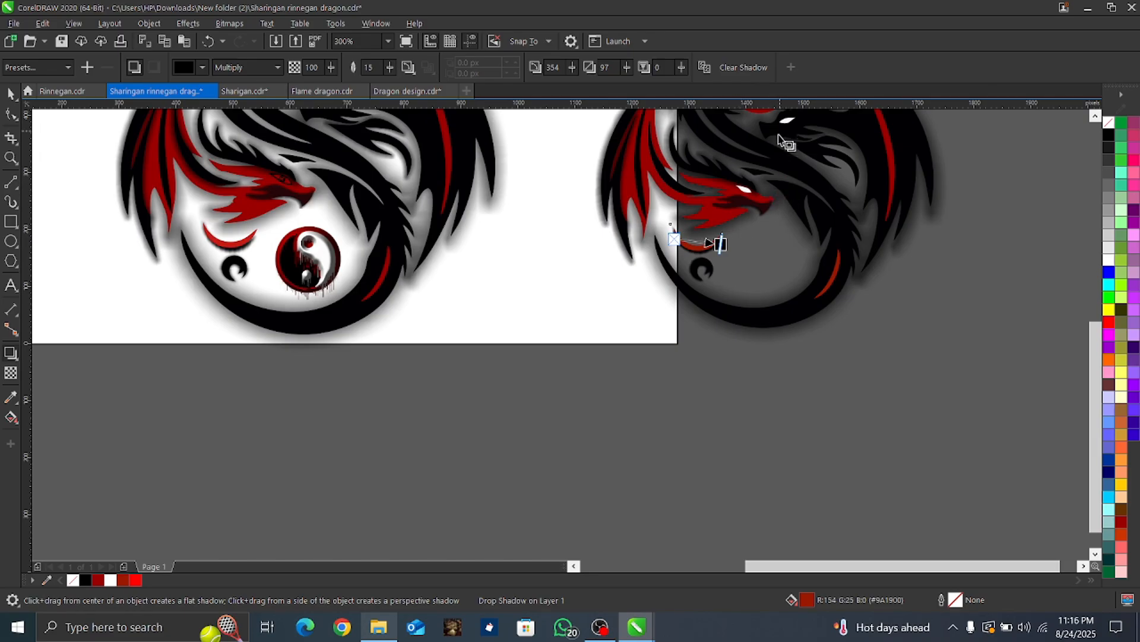
{"action": "scroll", "coordinate": [796, 249], "scroll_direction": "down", "scroll_amount": 1}
{"action": "scroll", "coordinate": [842, 155], "scroll_direction": "up", "scroll_amount": 2}
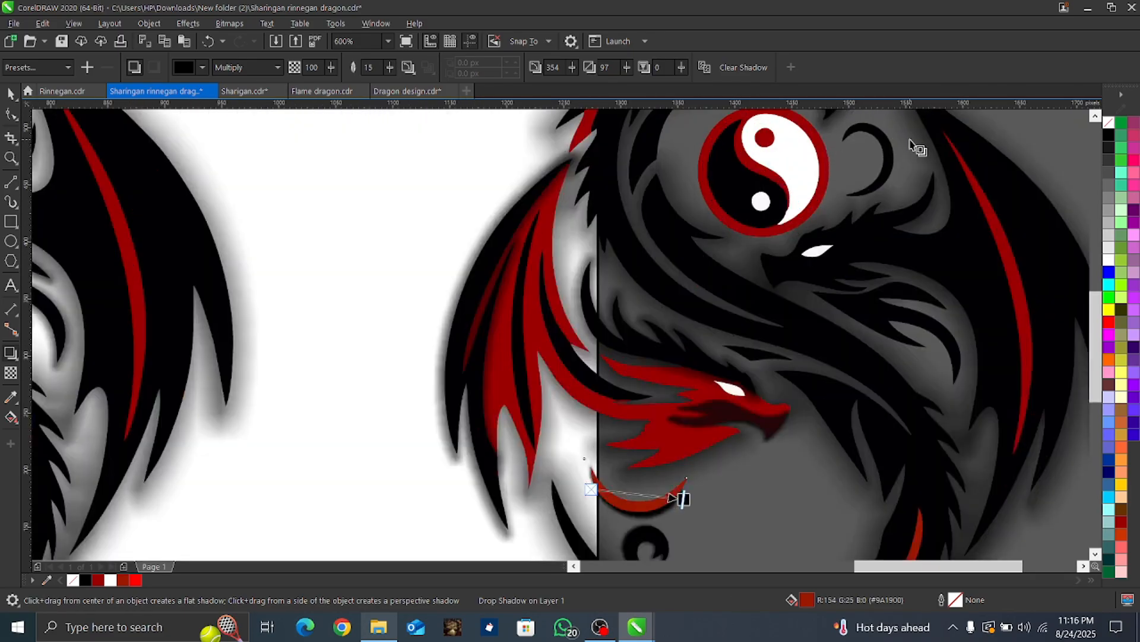
{"action": "scroll", "coordinate": [911, 141], "scroll_direction": "up", "scroll_amount": 1}
{"action": "left_click", "coordinate": [860, 202]}
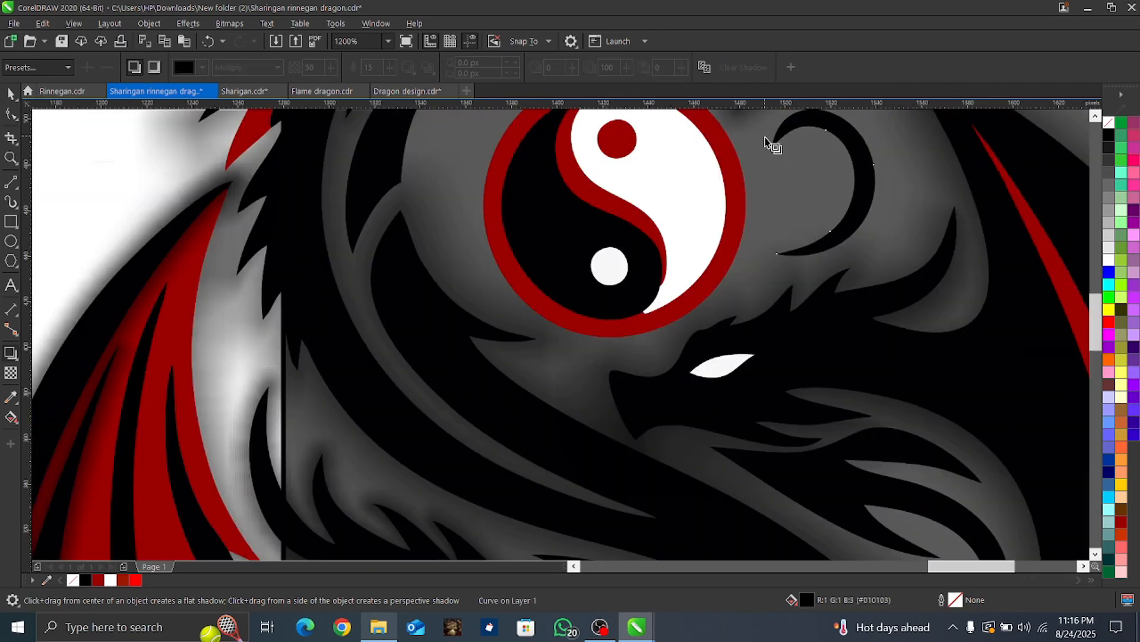
{"action": "left_click_drag", "start_coordinate": [772, 182], "coordinate": [909, 193]}
{"action": "key", "text": "space"}
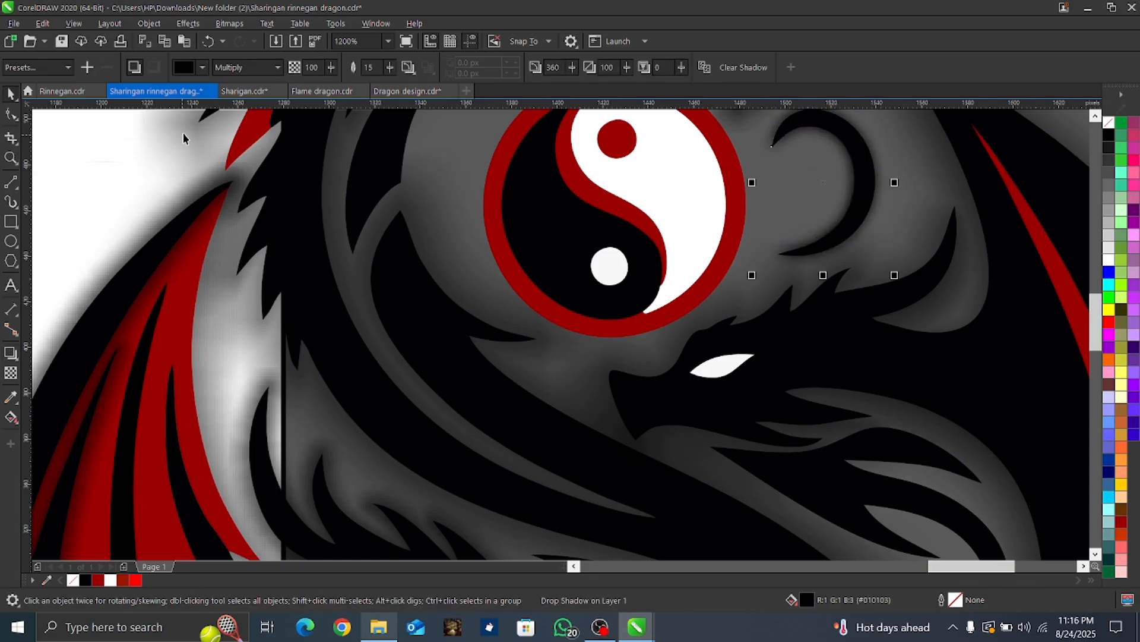
Step: Select the five shapes that make up the copy's yin-yang symbol and group them
{"action": "scroll", "coordinate": [520, 330], "scroll_direction": "down", "scroll_amount": 2}
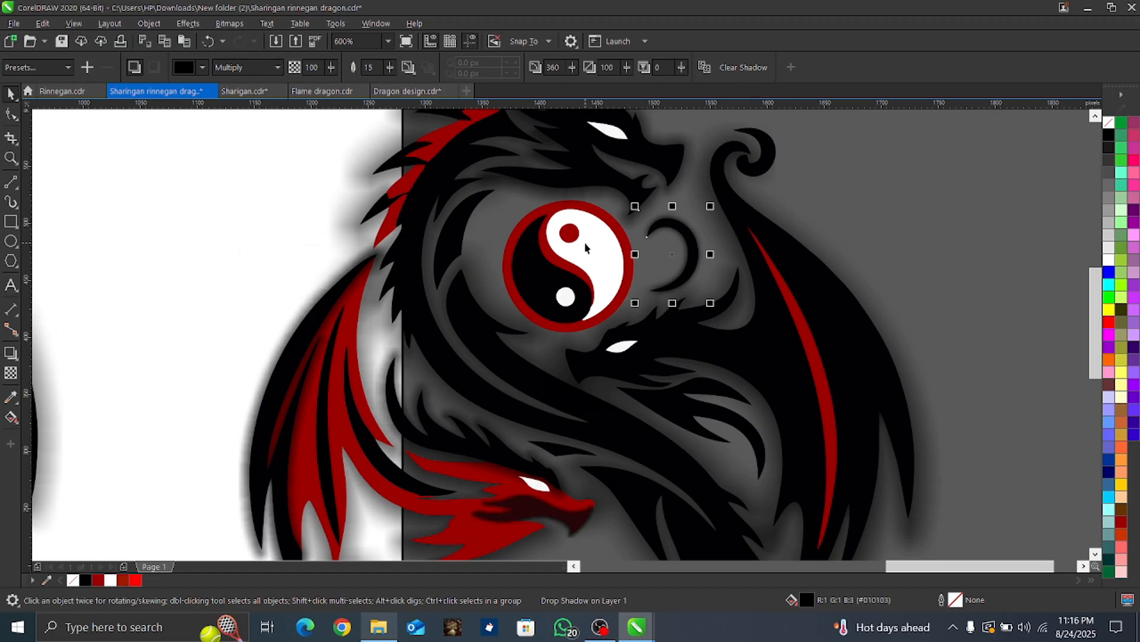
{"action": "scroll", "coordinate": [618, 255], "scroll_direction": "up", "scroll_amount": 2}
{"action": "left_click", "coordinate": [605, 267]}
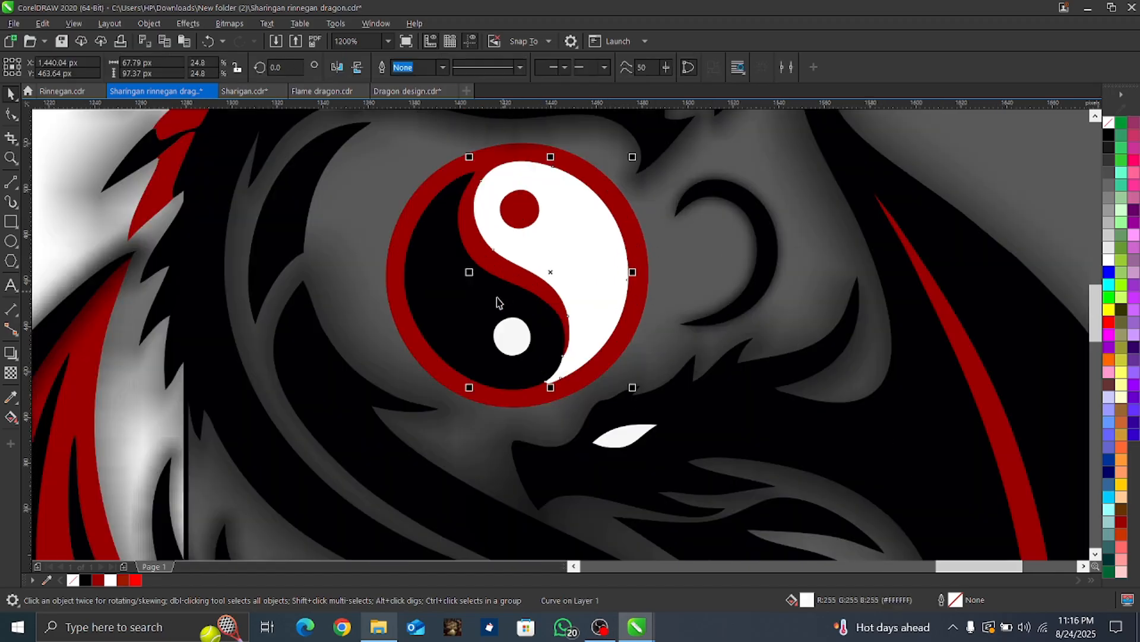
{"action": "left_click", "coordinate": [434, 304], "text": "shift"}
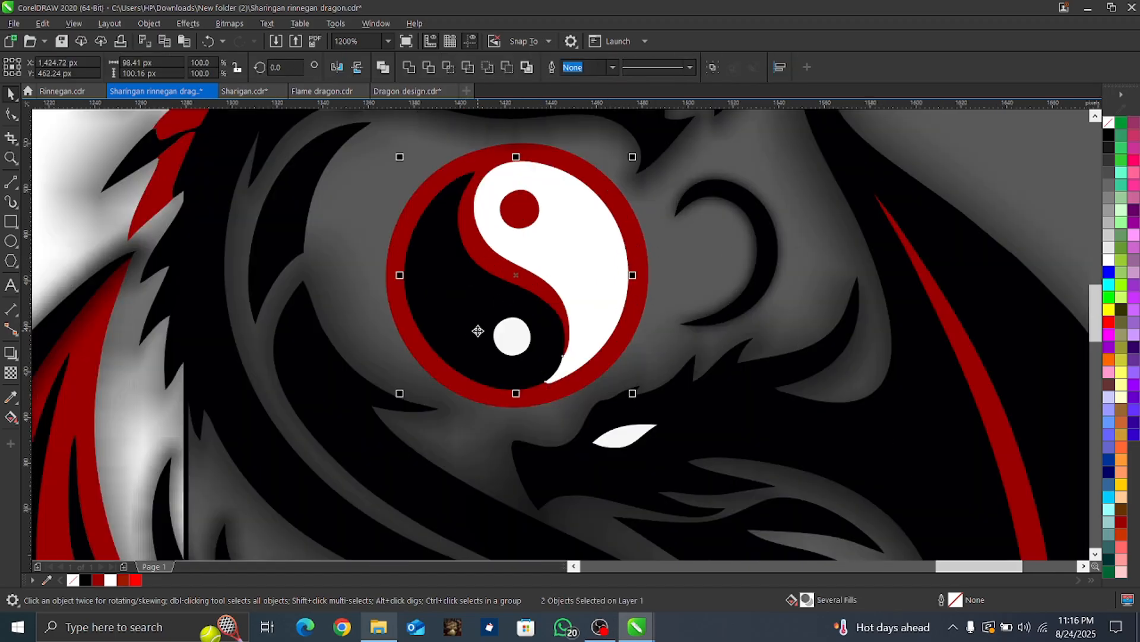
{"action": "left_click", "coordinate": [506, 343], "text": "shift"}
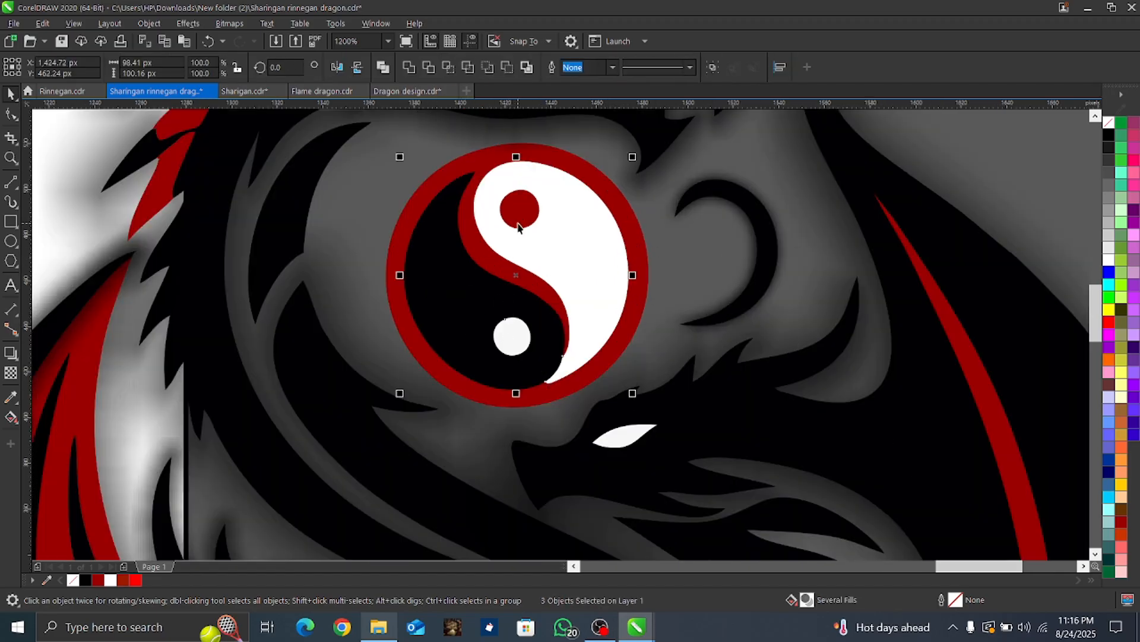
{"action": "left_click", "coordinate": [640, 309], "text": "shift"}
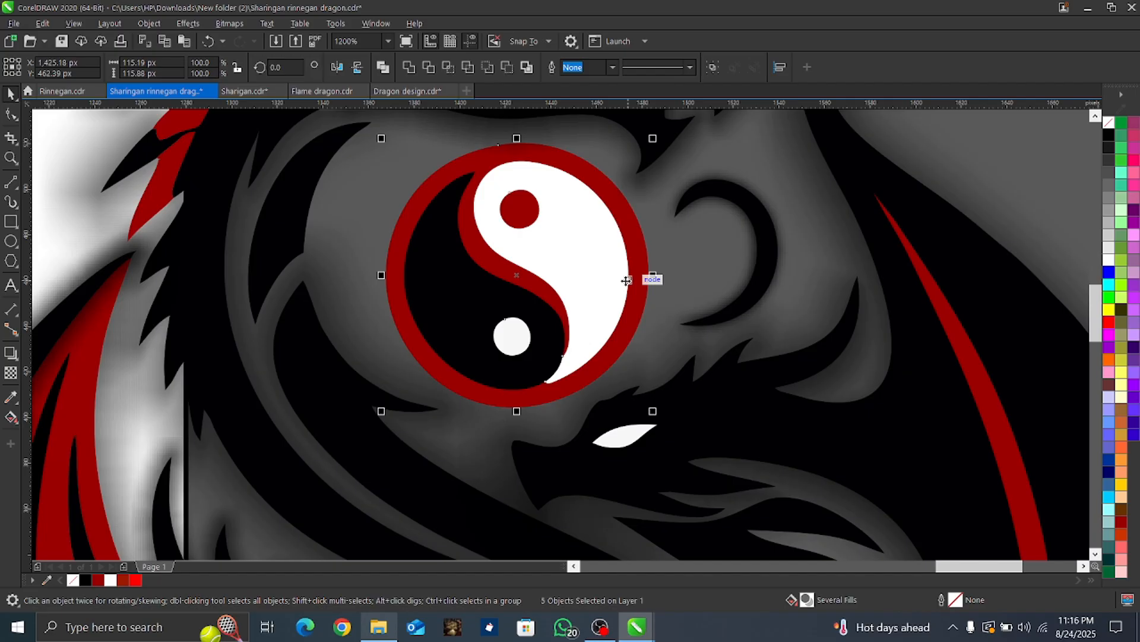
{"action": "key", "text": "ctrl+g"}
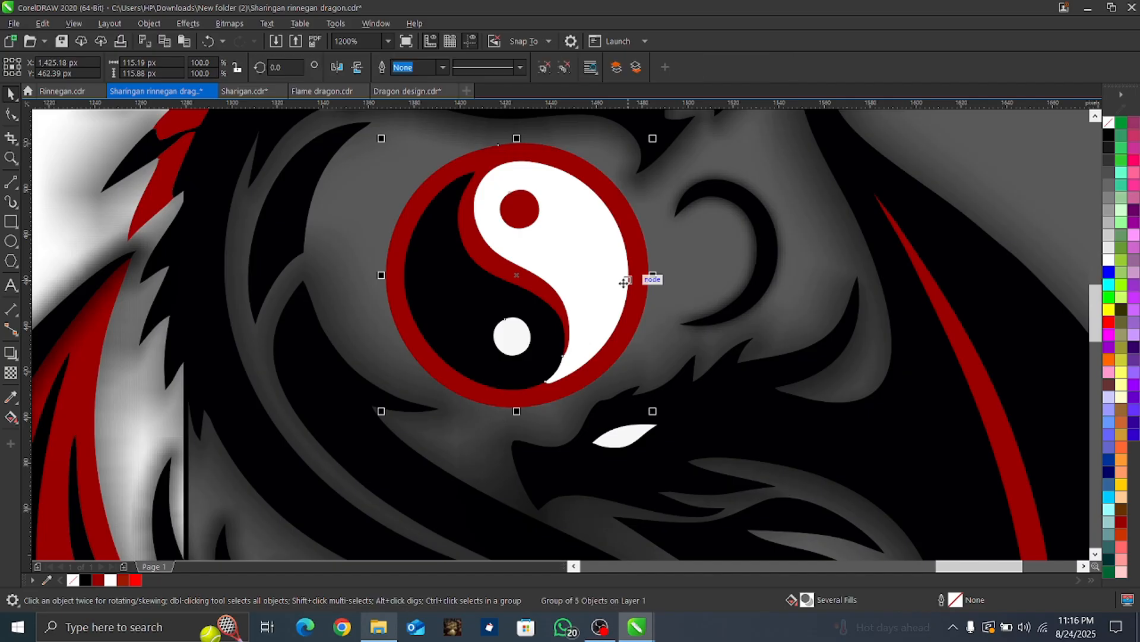
Step: Convert the grouped yin-yang symbol to an RGB bitmap at 300 dpi
{"action": "left_click", "coordinate": [230, 23]}
{"action": "left_click", "coordinate": [293, 45]}
{"action": "left_click", "coordinate": [567, 382]}
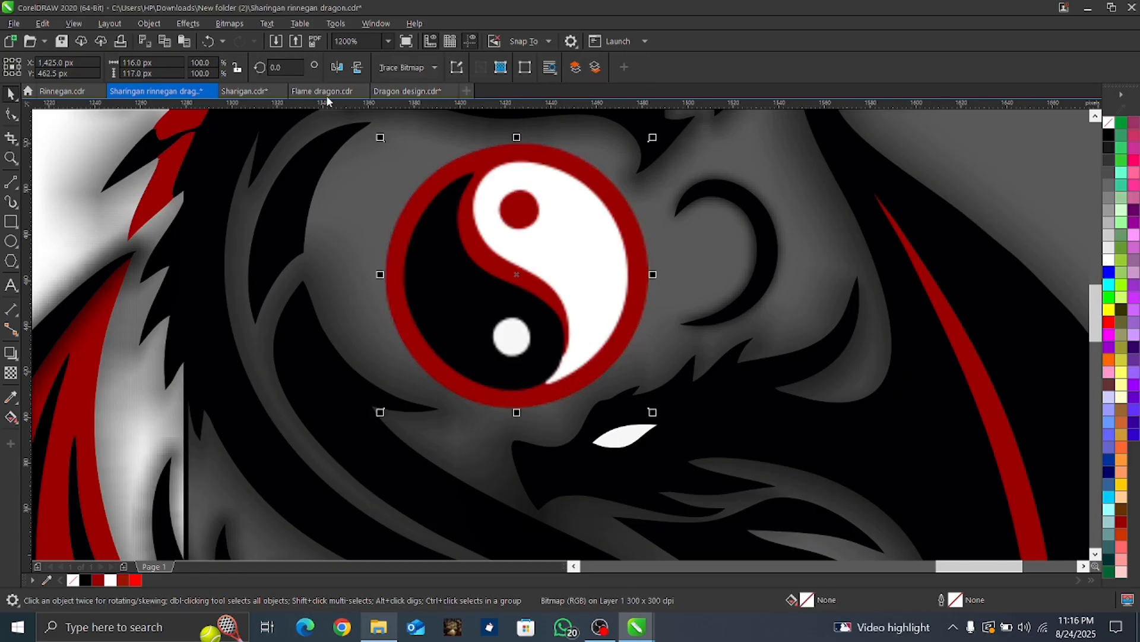
Step: Apply the Wet Paint distortion to the yin-yang bitmap with wetness 42 and percent 100
{"action": "left_click", "coordinate": [198, 25]}
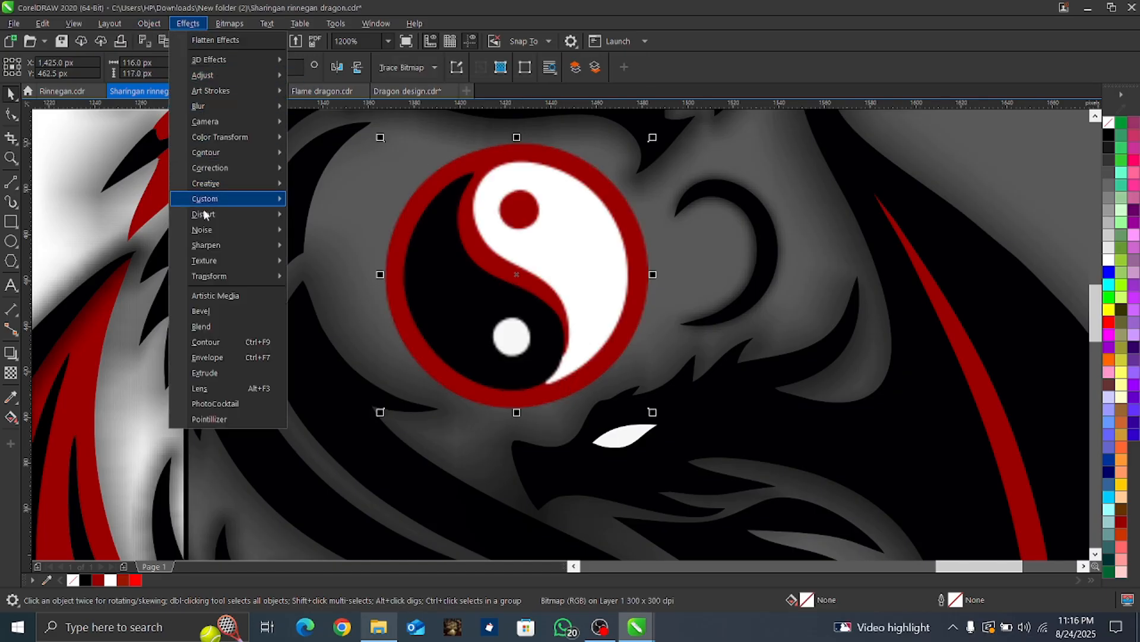
{"action": "mouse_move", "coordinate": [238, 215]}
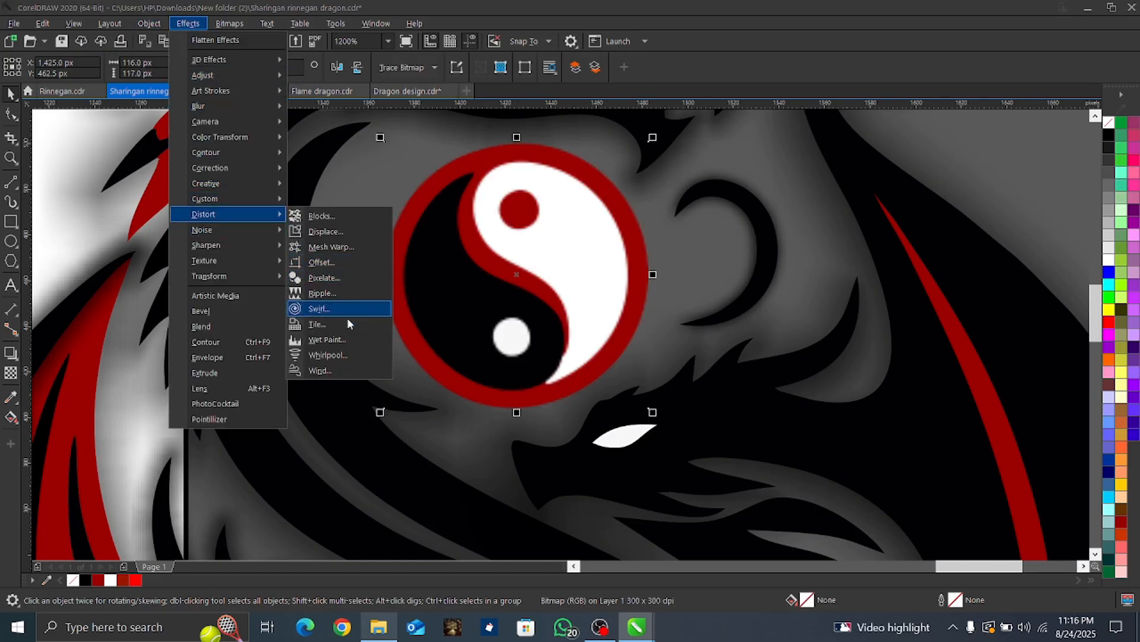
{"action": "left_click", "coordinate": [342, 340]}
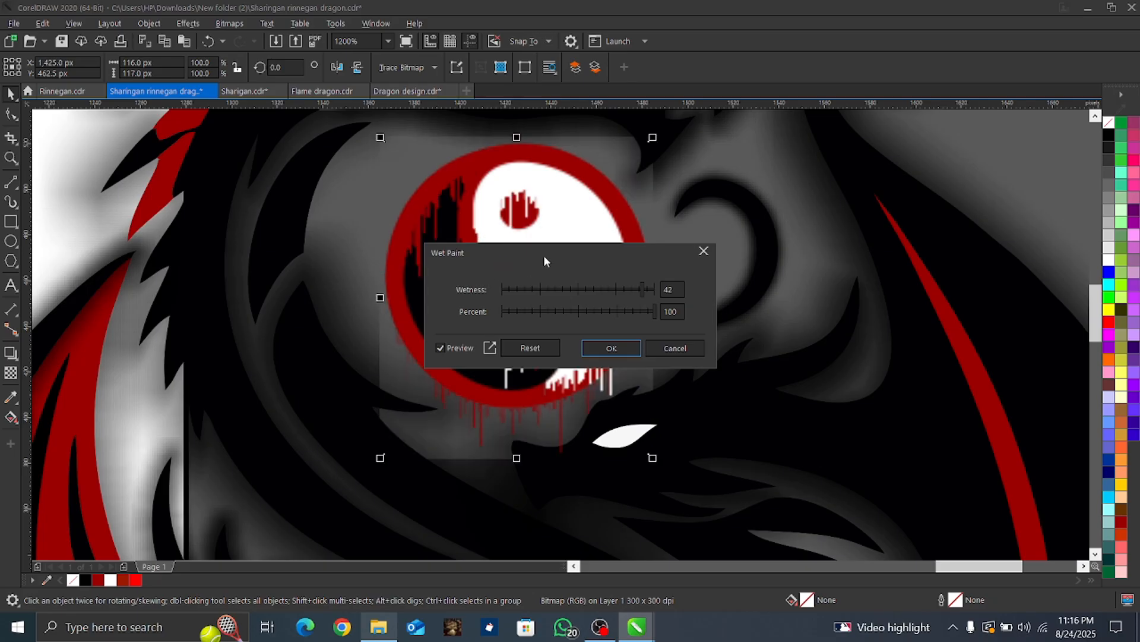
{"action": "mouse_move", "coordinate": [547, 255]}
{"action": "left_mouse_down"}
{"action": "mouse_move", "coordinate": [604, 268]}
{"action": "mouse_move", "coordinate": [784, 250]}
{"action": "left_mouse_up"}
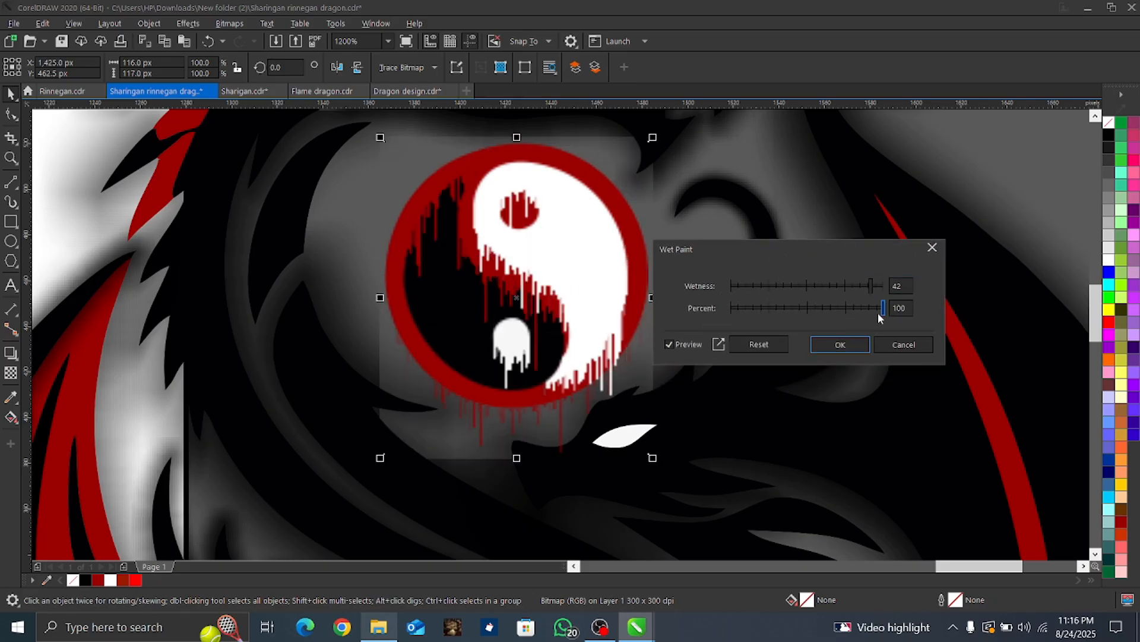
{"action": "left_click", "coordinate": [840, 346]}
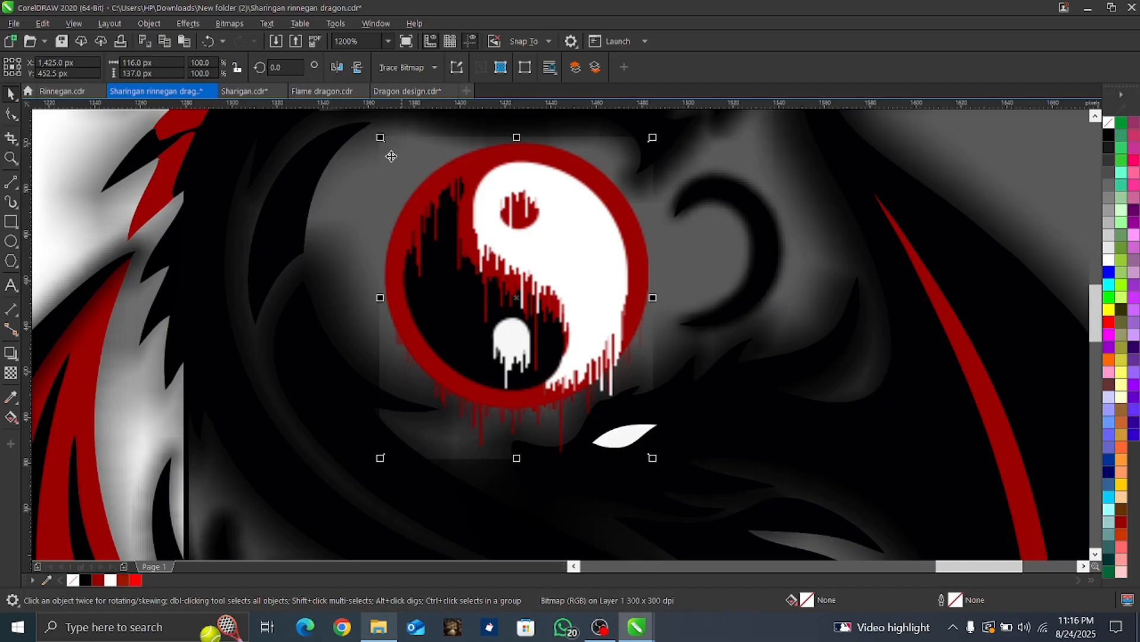
Step: Apply the Plastic texture to the yin-yang bitmap with highlight 0, depth 57, smoothness 34, light direction 315° and white light
{"action": "scroll", "coordinate": [433, 344], "scroll_direction": "down", "scroll_amount": 4}
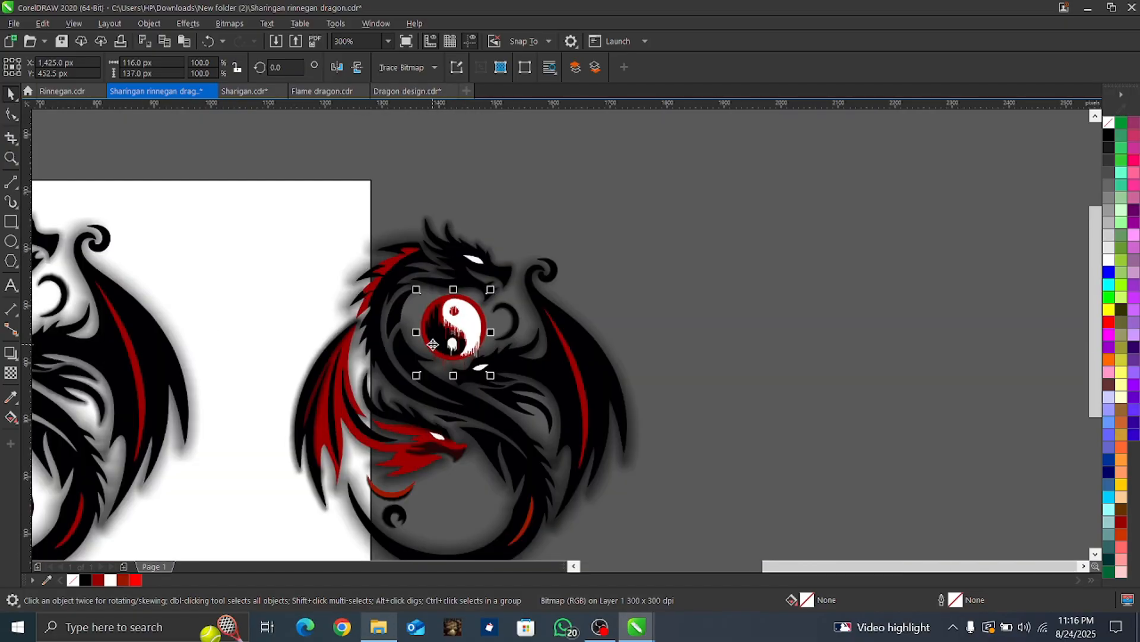
{"action": "scroll", "coordinate": [432, 343], "scroll_direction": "up", "scroll_amount": 2}
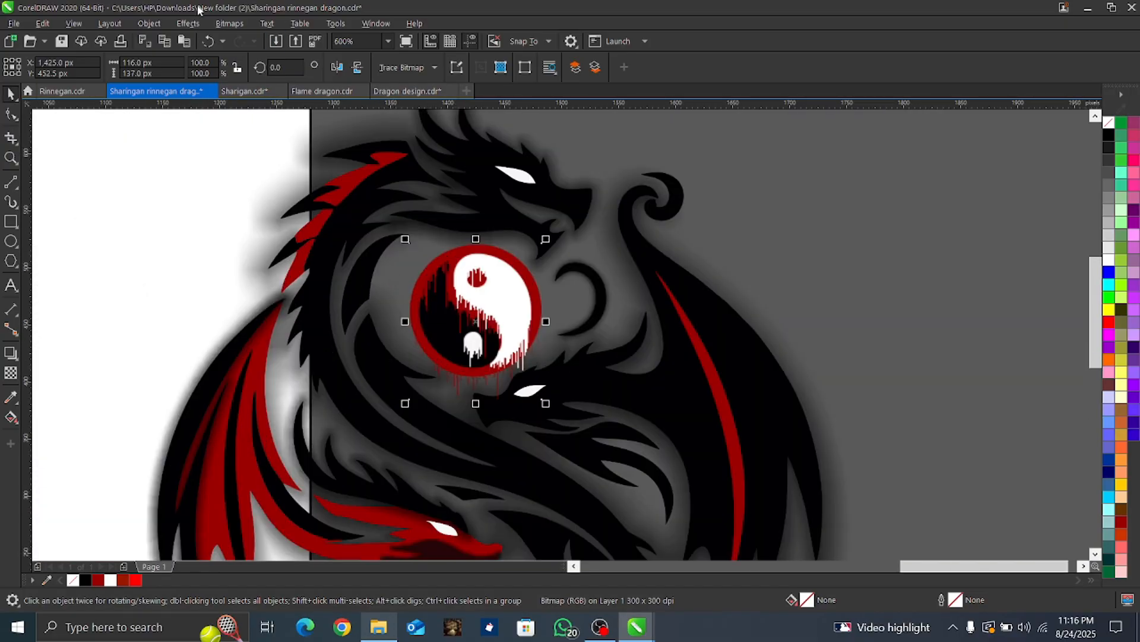
{"action": "left_click", "coordinate": [188, 23]}
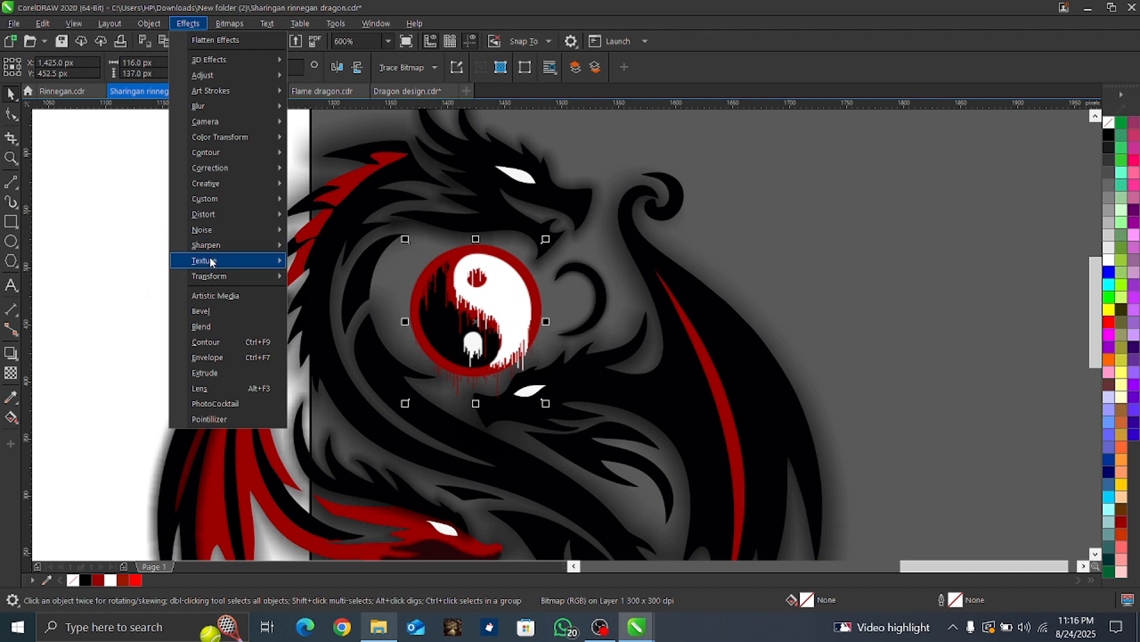
{"action": "mouse_move", "coordinate": [211, 261]}
{"action": "left_click", "coordinate": [331, 309]}
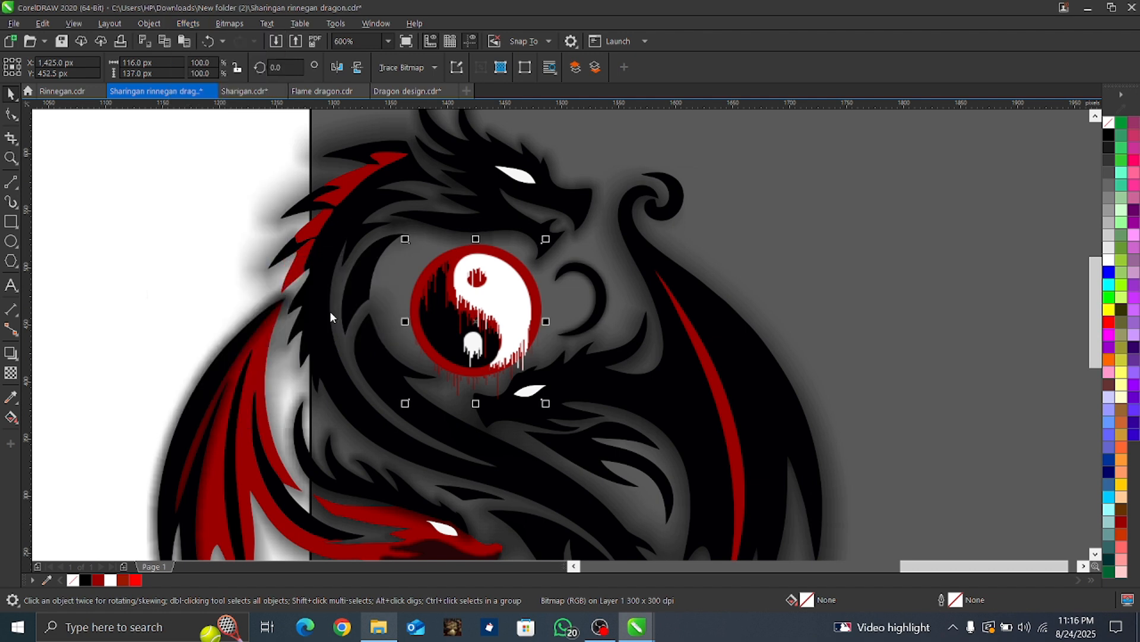
{"action": "left_click_drag", "start_coordinate": [594, 229], "coordinate": [849, 172]}
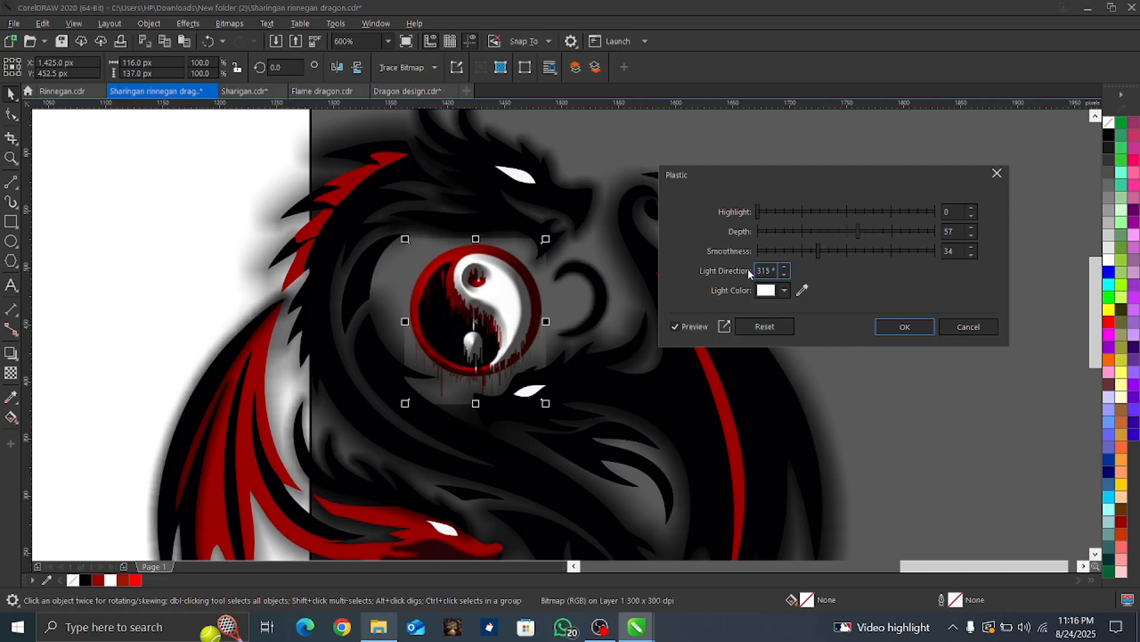
{"action": "left_click", "coordinate": [908, 326]}
Step: Duplicate the dripping yin-yang bitmap and place the copy inside the curled tail, at about X 1,437 px, Y 143 px
{"action": "scroll", "coordinate": [454, 393], "scroll_direction": "down", "scroll_amount": 2}
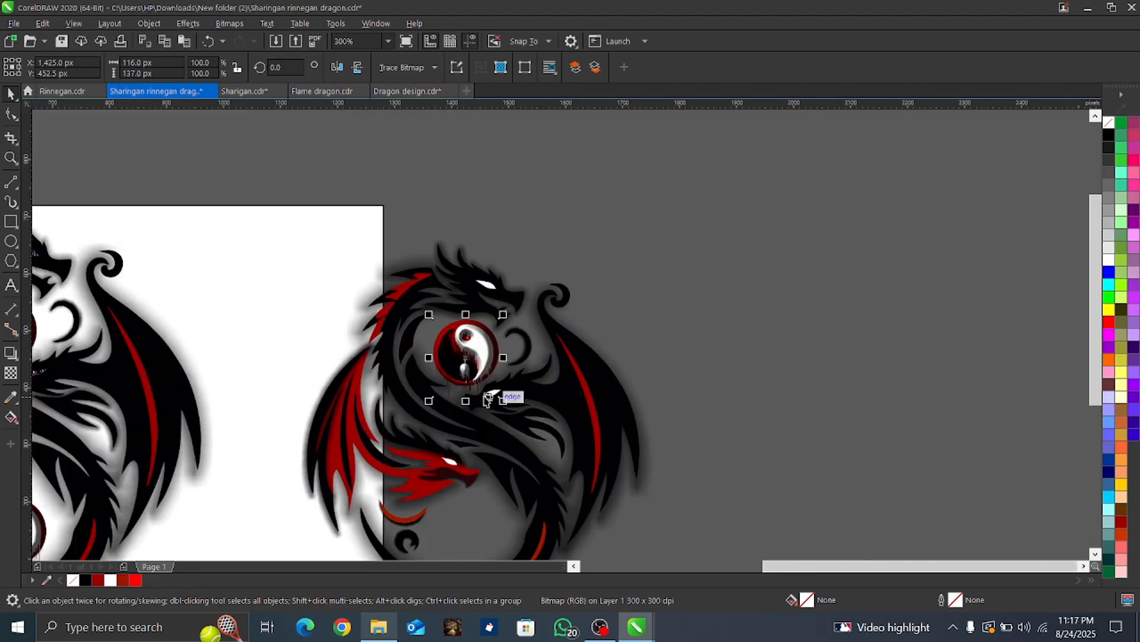
{"action": "scroll", "coordinate": [471, 386], "scroll_direction": "up", "scroll_amount": 2}
{"action": "scroll", "coordinate": [511, 399], "scroll_direction": "down", "scroll_amount": 4}
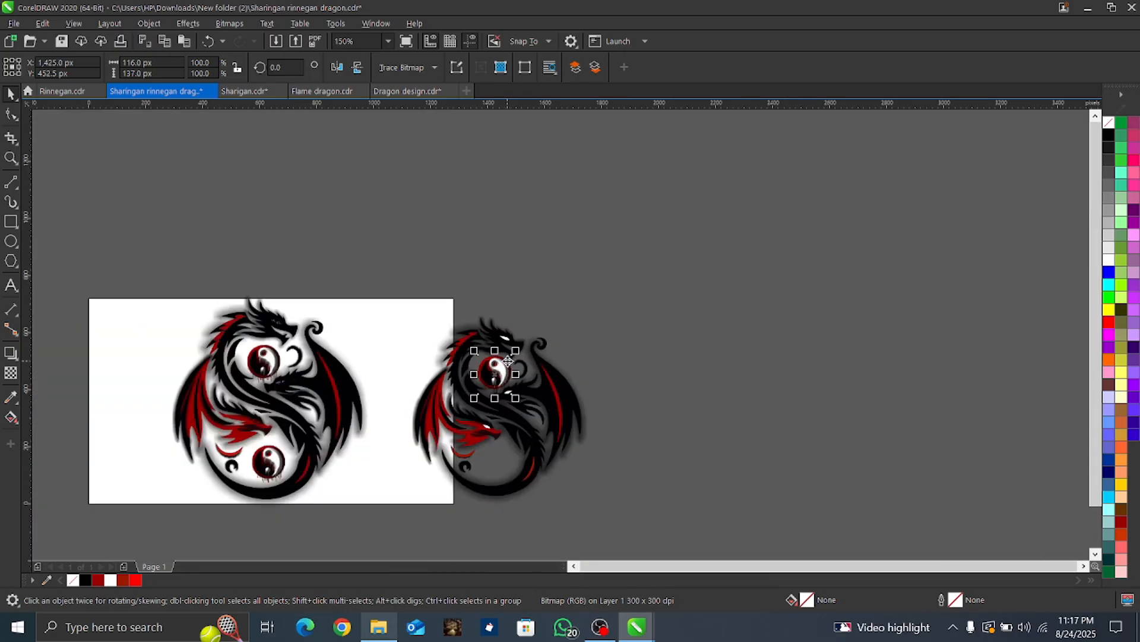
{"action": "key", "text": "ctrl+d"}
{"action": "left_click_drag", "start_coordinate": [527, 356], "coordinate": [508, 463]}
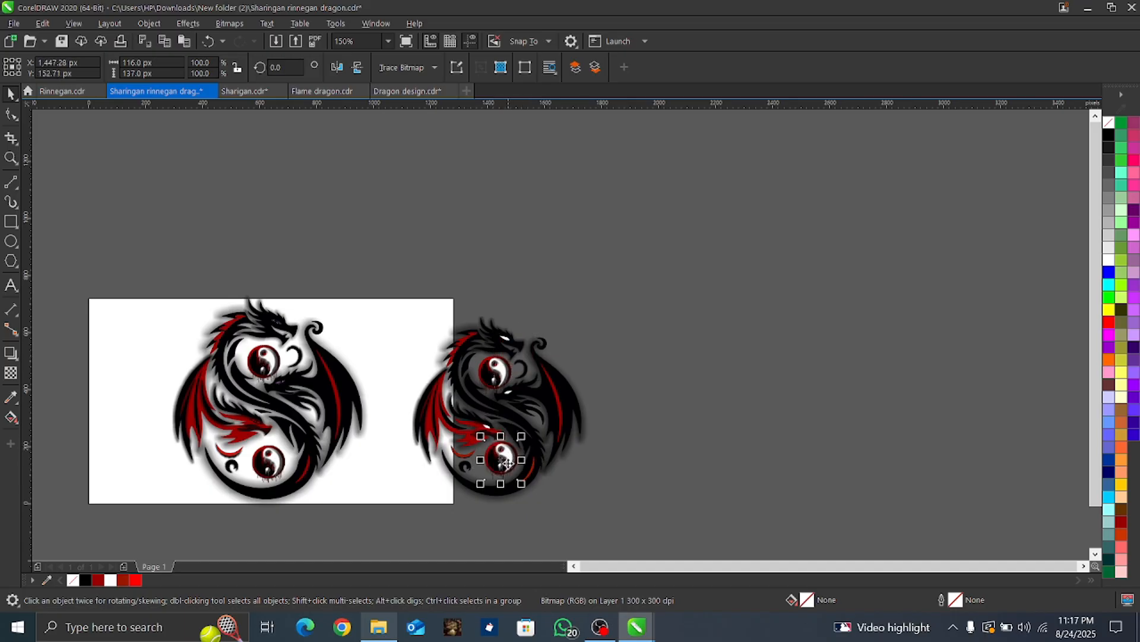
{"action": "scroll", "coordinate": [546, 463], "scroll_direction": "up", "scroll_amount": 4}
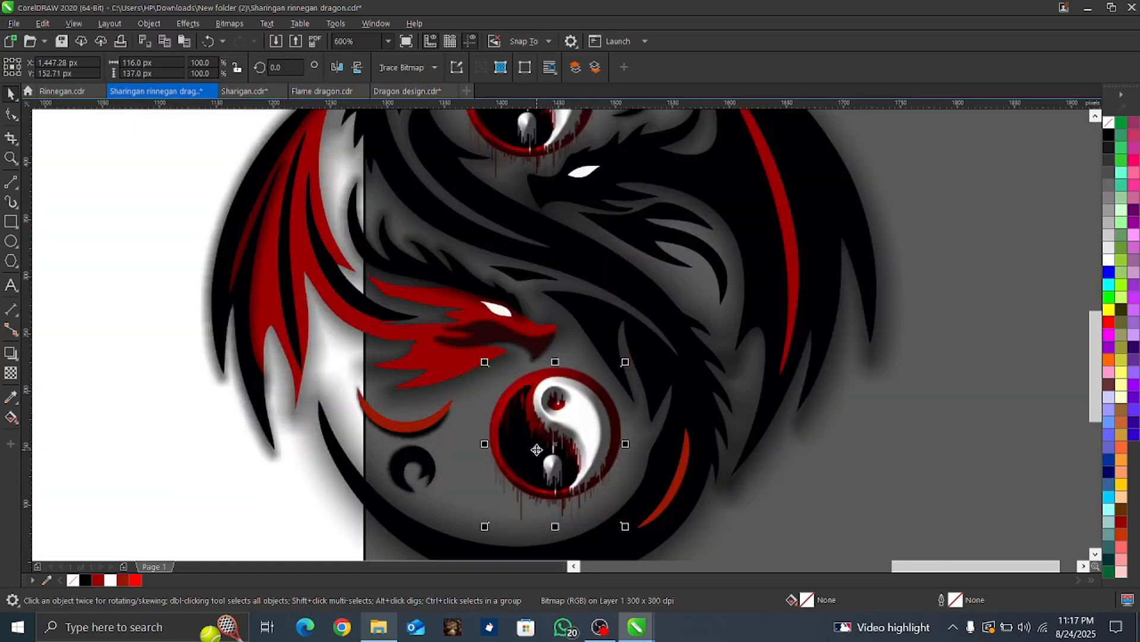
{"action": "key", "text": "Down"}
{"action": "key", "text": "Left"}
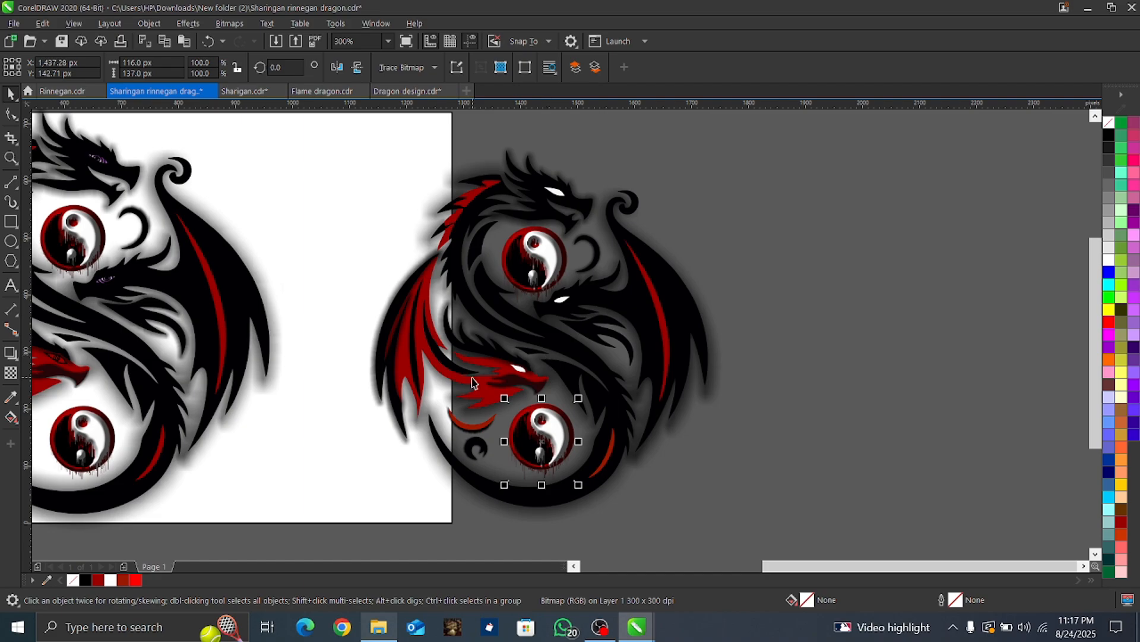
{"action": "scroll", "coordinate": [502, 378], "scroll_direction": "up", "scroll_amount": 2}
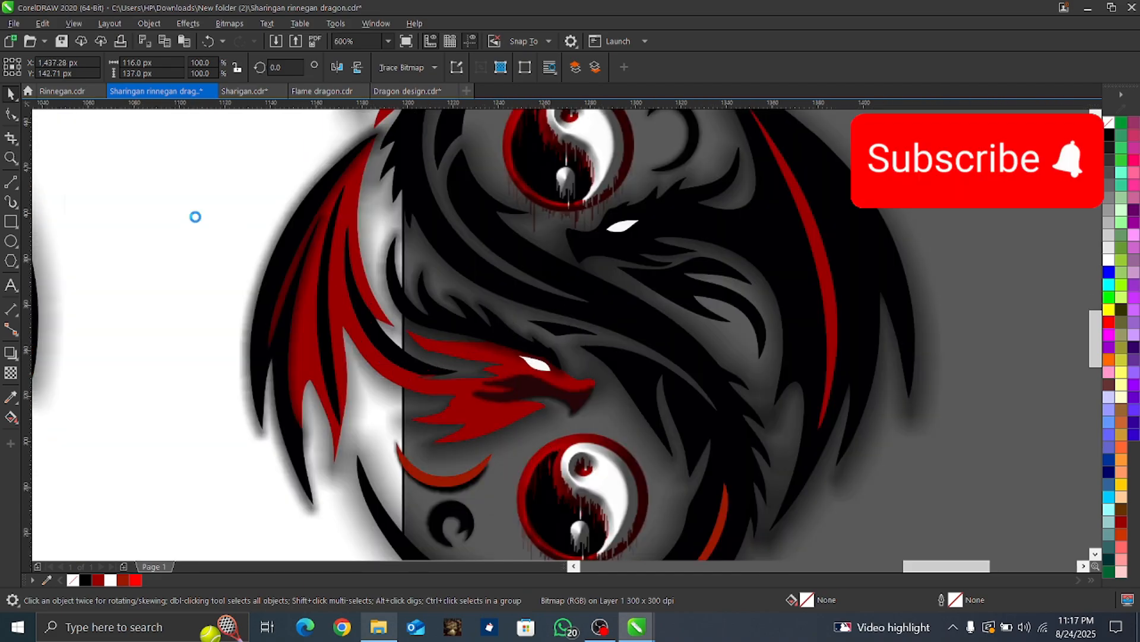
Step: Draw a closed out-and-back line between the corners of the red dragon's white eye, about 28 px wide and 13 px high
{"action": "scroll", "coordinate": [194, 217], "scroll_direction": "up", "scroll_amount": 2}
{"action": "scroll", "coordinate": [941, 543], "scroll_direction": "up", "scroll_amount": 2}
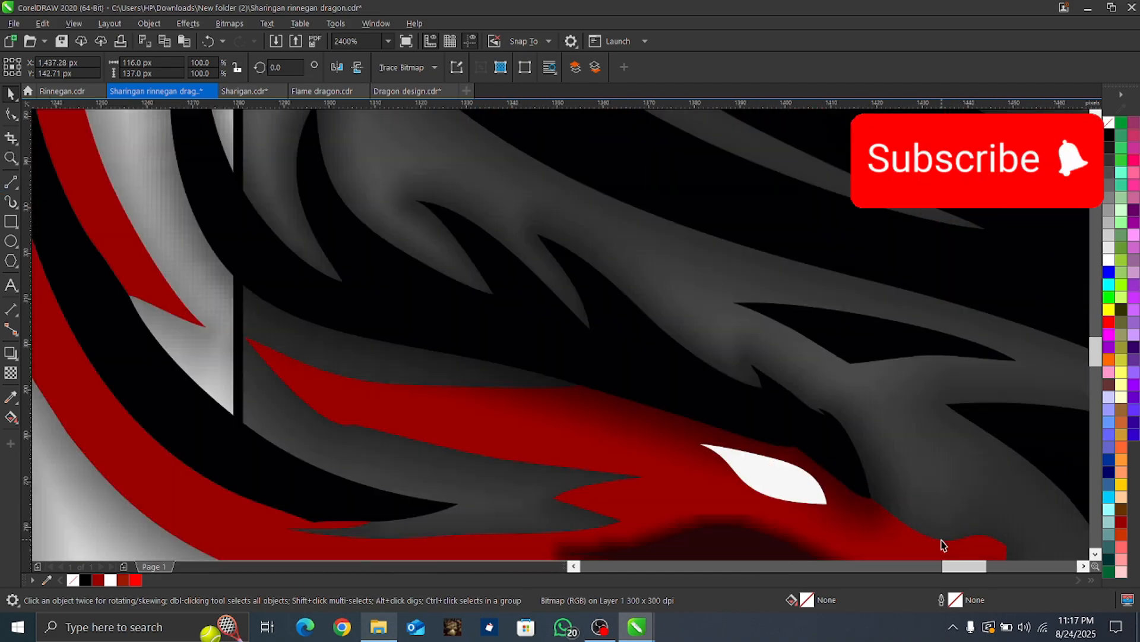
{"action": "left_click", "coordinate": [10, 184]}
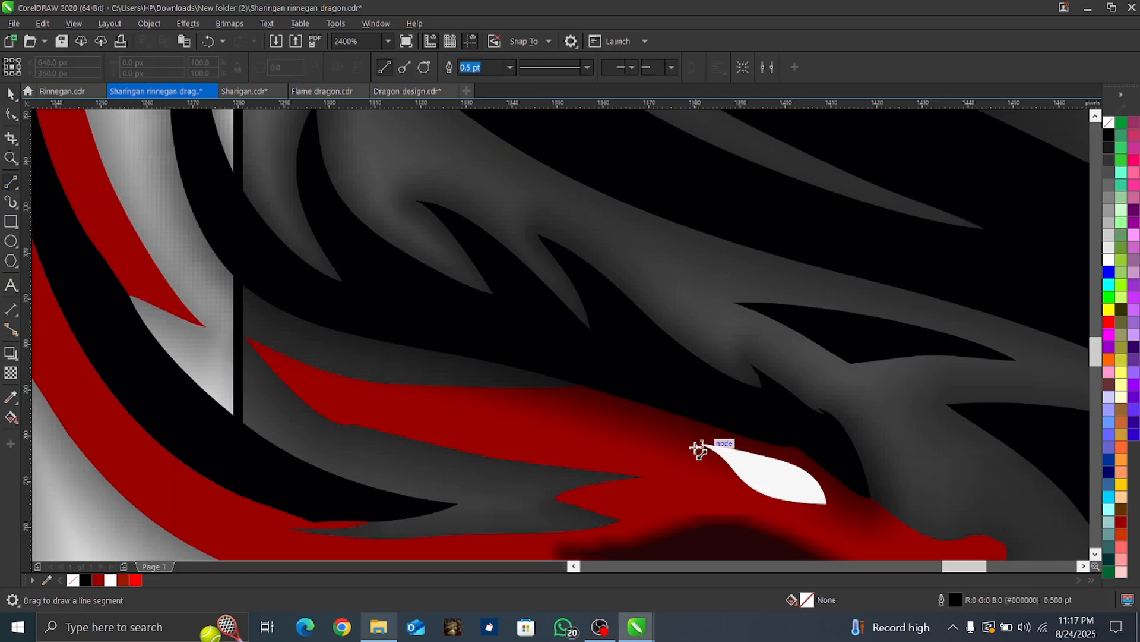
{"action": "mouse_move", "coordinate": [698, 444]}
{"action": "left_mouse_down"}
{"action": "mouse_move", "coordinate": [835, 492]}
{"action": "mouse_move", "coordinate": [823, 503]}
{"action": "mouse_move", "coordinate": [698, 444]}
{"action": "left_mouse_up"}
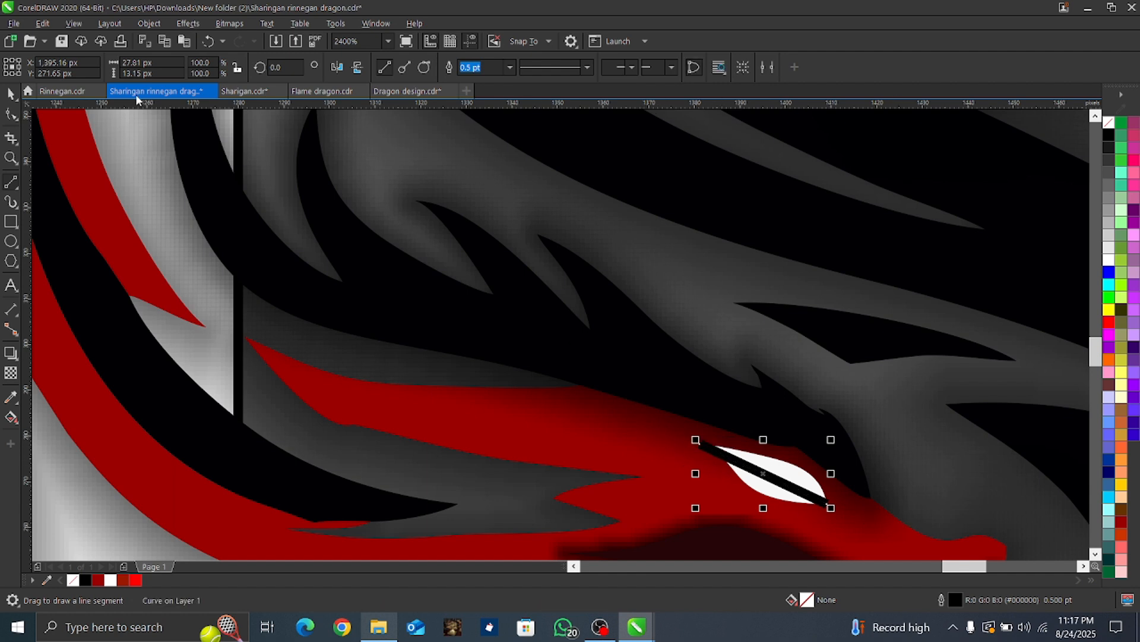
Step: Convert one segment of the eye line to a curve and bow it along the eye's upper edge
{"action": "left_click", "coordinate": [11, 114]}
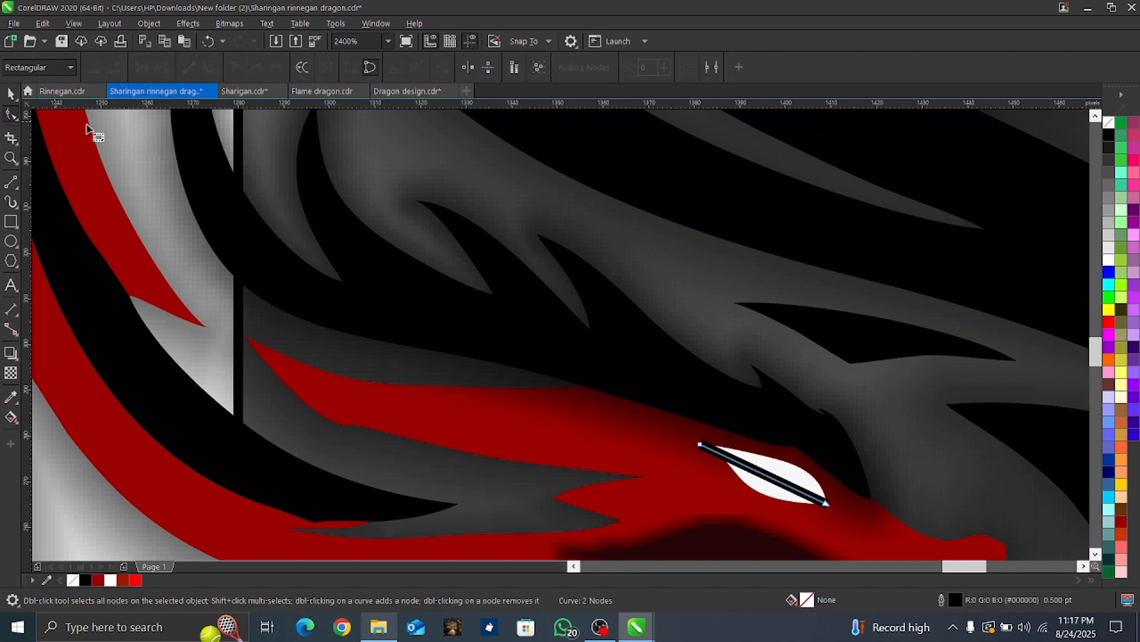
{"action": "right_click", "coordinate": [766, 478]}
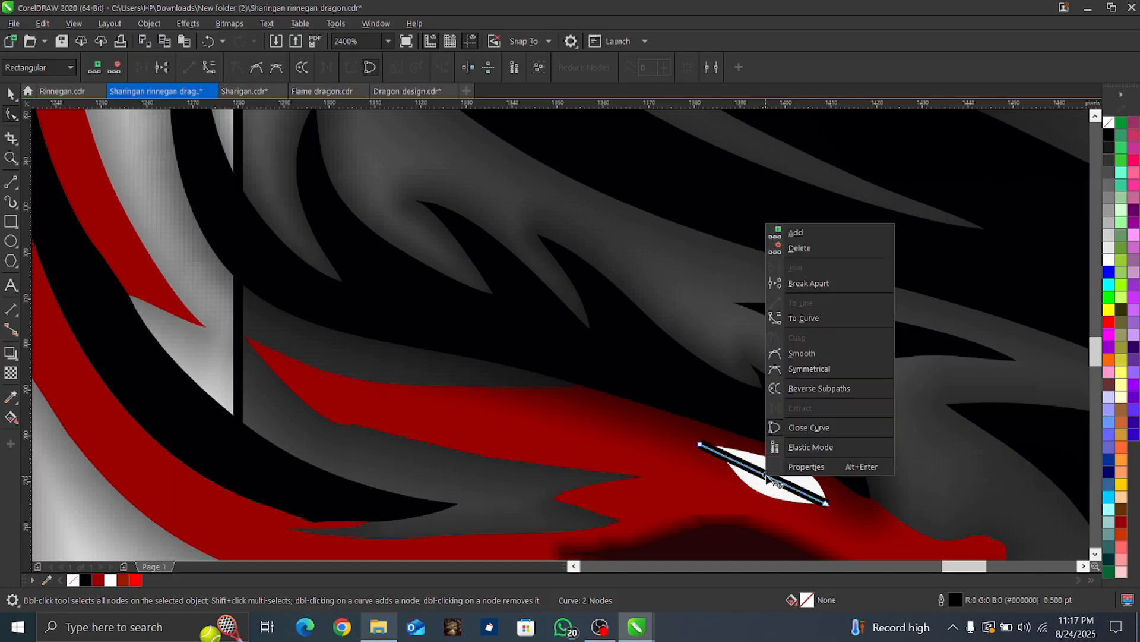
{"action": "left_click", "coordinate": [808, 319]}
{"action": "left_click", "coordinate": [764, 474]}
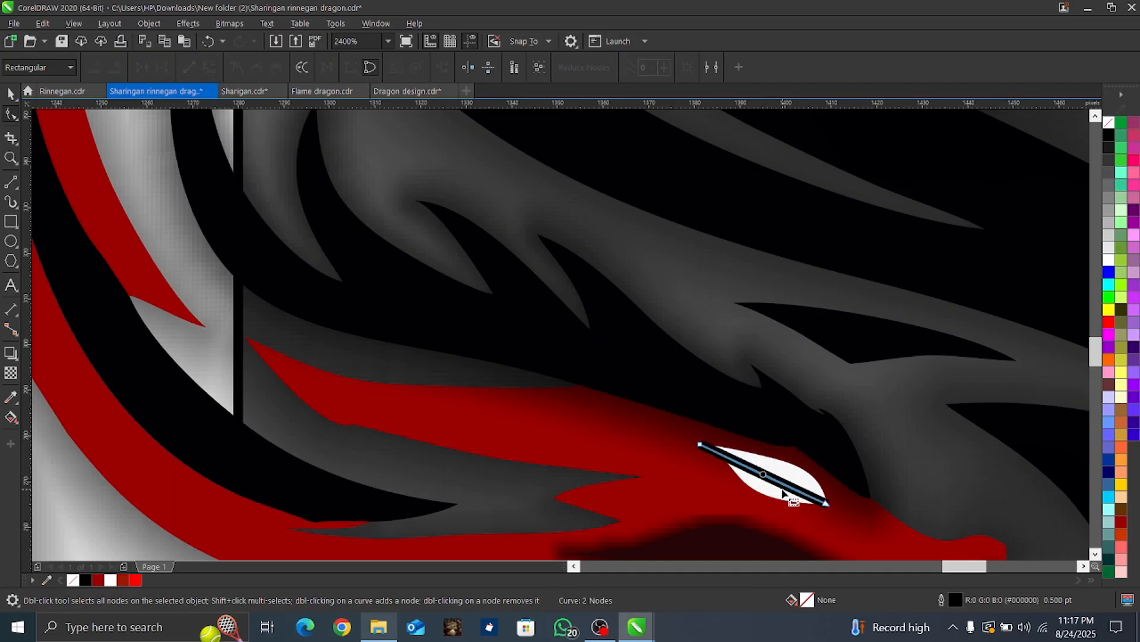
{"action": "left_click", "coordinate": [825, 502]}
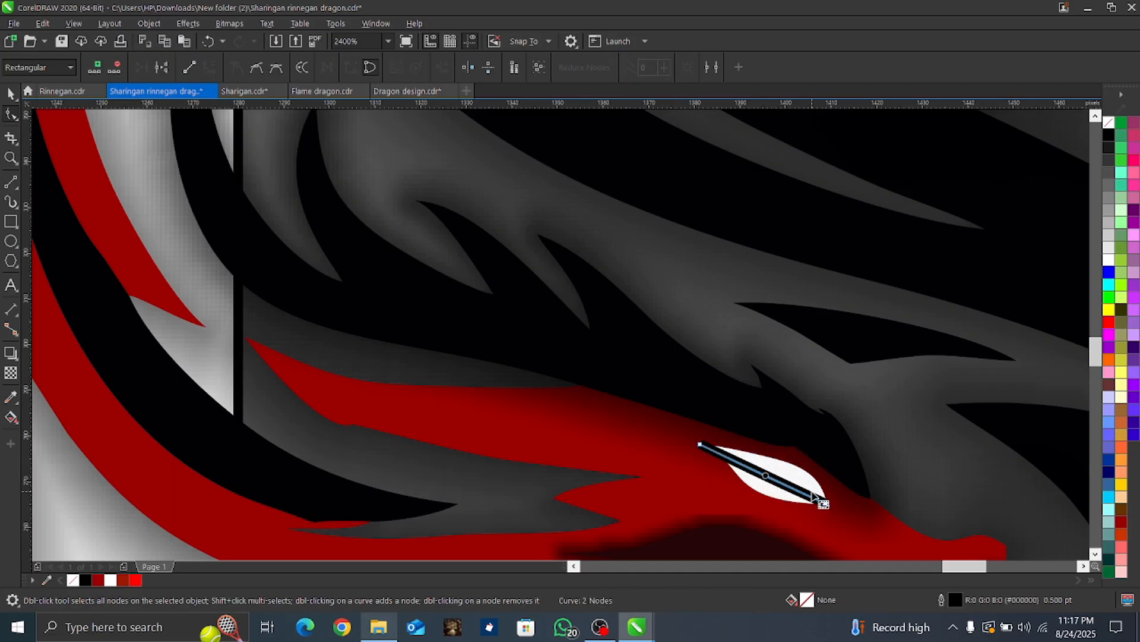
{"action": "left_click", "coordinate": [825, 502]}
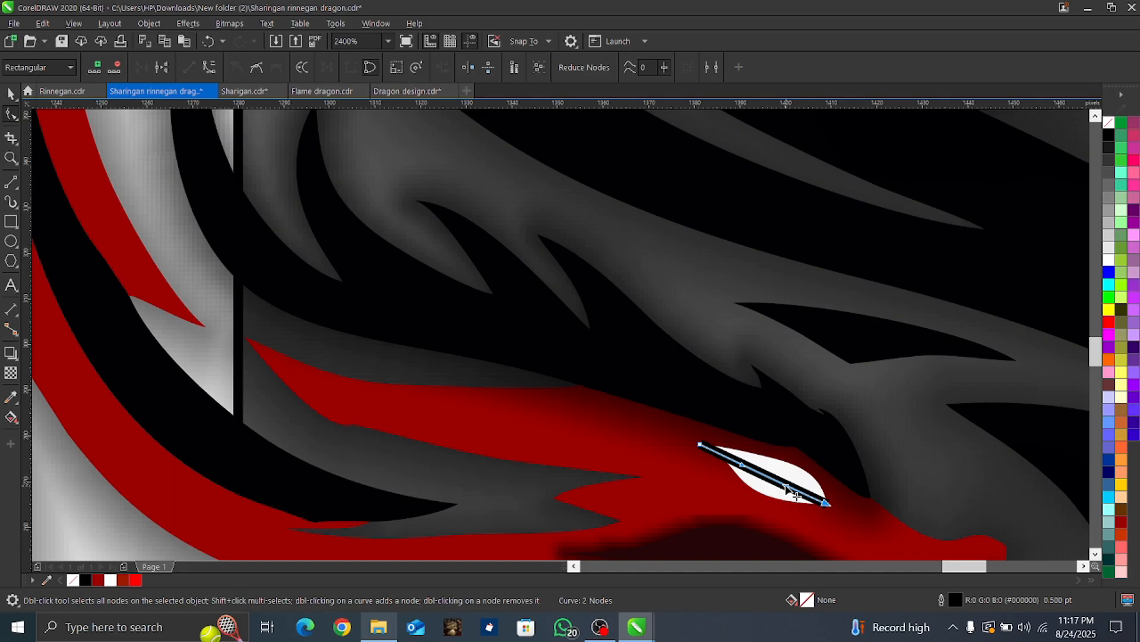
{"action": "left_click_drag", "start_coordinate": [787, 489], "coordinate": [811, 445]}
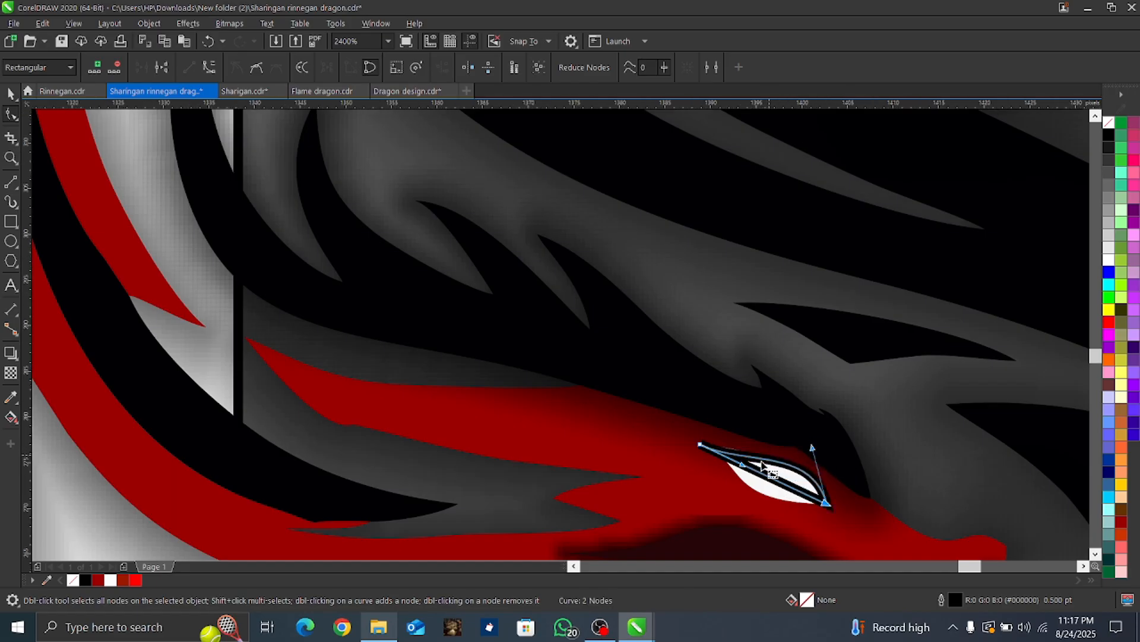
Step: Convert the remaining straight segment to a curve and bend it along the lower edge of the red dragon's eye
{"action": "scroll", "coordinate": [770, 461], "scroll_direction": "up", "scroll_amount": 2}
{"action": "left_click_drag", "start_coordinate": [716, 477], "coordinate": [718, 466]}
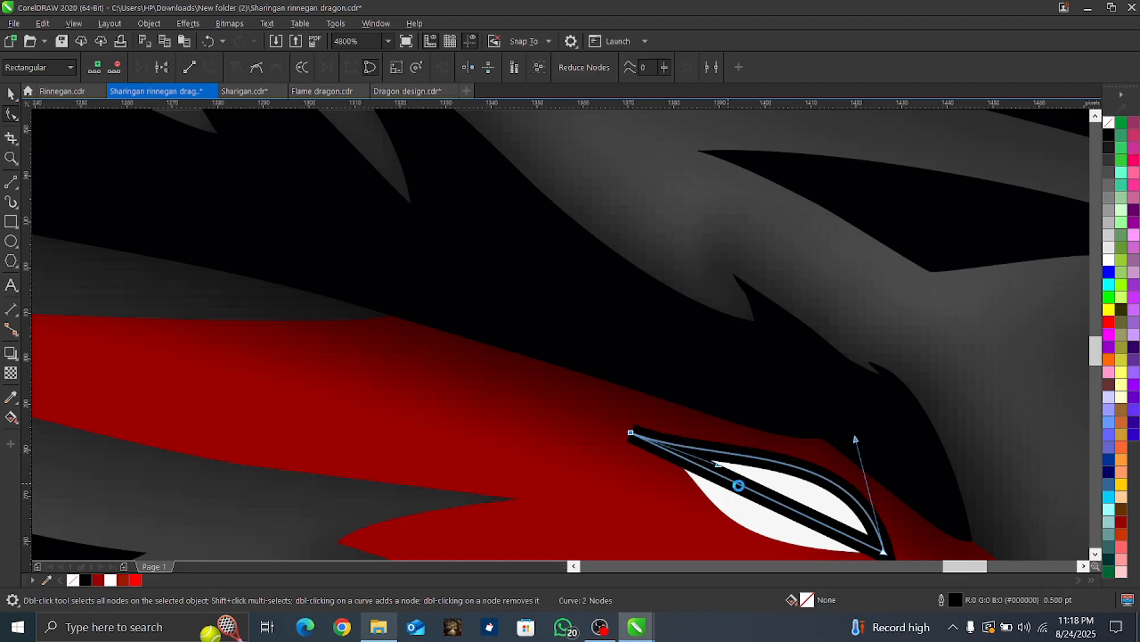
{"action": "scroll", "coordinate": [730, 486], "scroll_direction": "down", "scroll_amount": 2}
{"action": "right_click", "coordinate": [757, 494]}
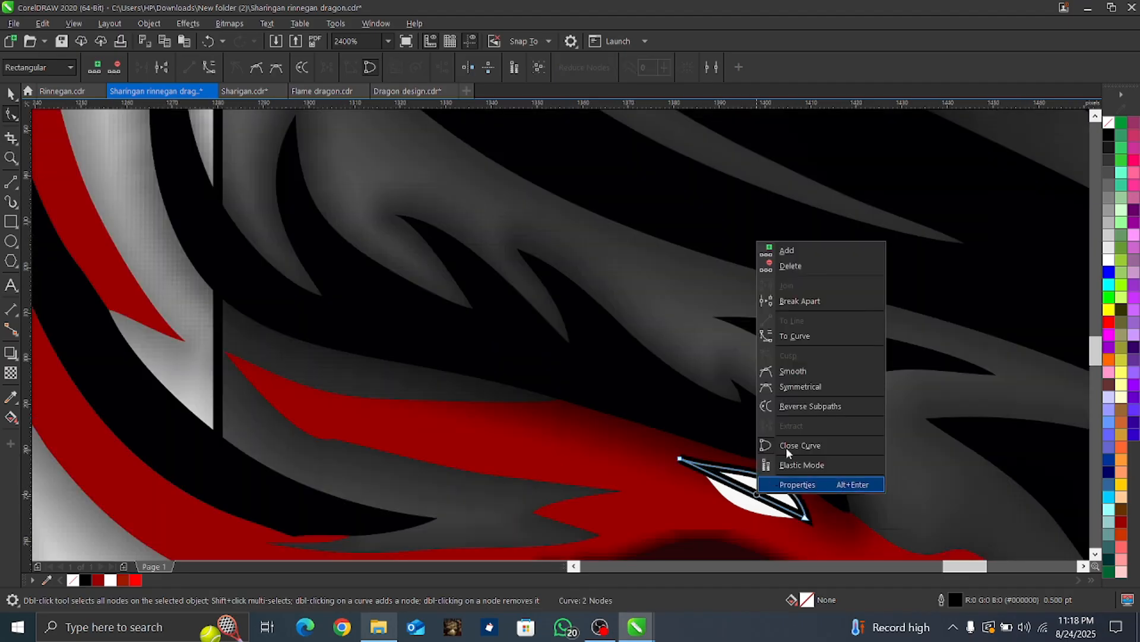
{"action": "left_click", "coordinate": [793, 337]}
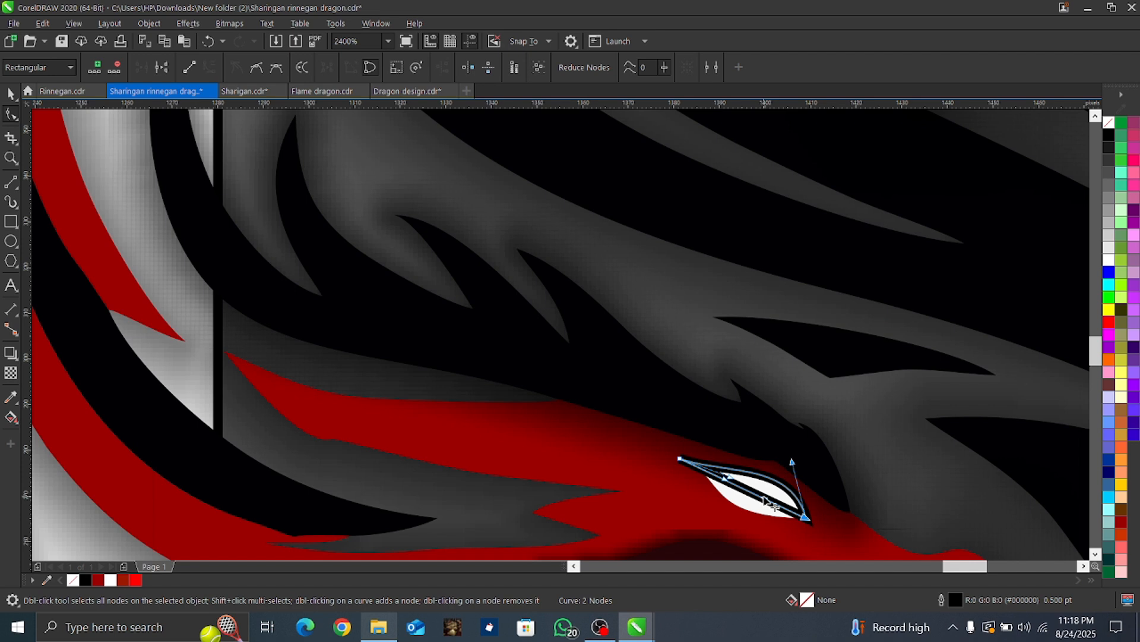
{"action": "left_click_drag", "start_coordinate": [766, 501], "coordinate": [721, 523]}
{"action": "scroll", "coordinate": [732, 460], "scroll_direction": "up", "scroll_amount": 2}
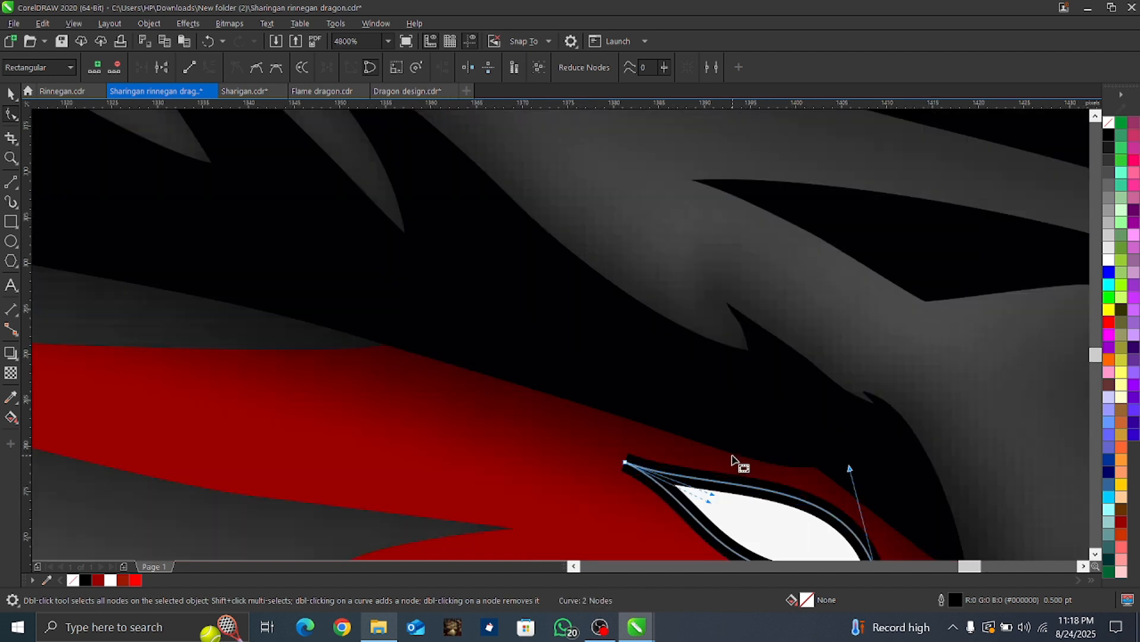
{"action": "scroll", "coordinate": [732, 460], "scroll_direction": "down", "scroll_amount": 2}
{"action": "key", "text": "space"}
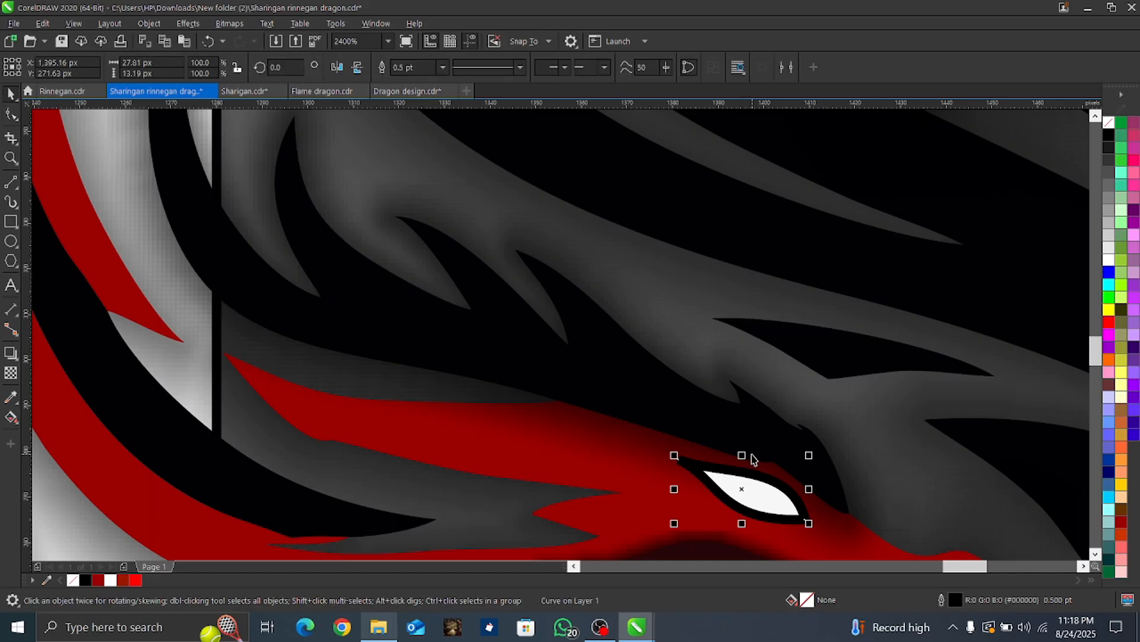
Step: Copy the lower three-bladed Sharingan symbol from Sharigan.cdr and paste it into Sharingan rinnegan dragon.cdr
{"action": "scroll", "coordinate": [742, 453], "scroll_direction": "down", "scroll_amount": 2}
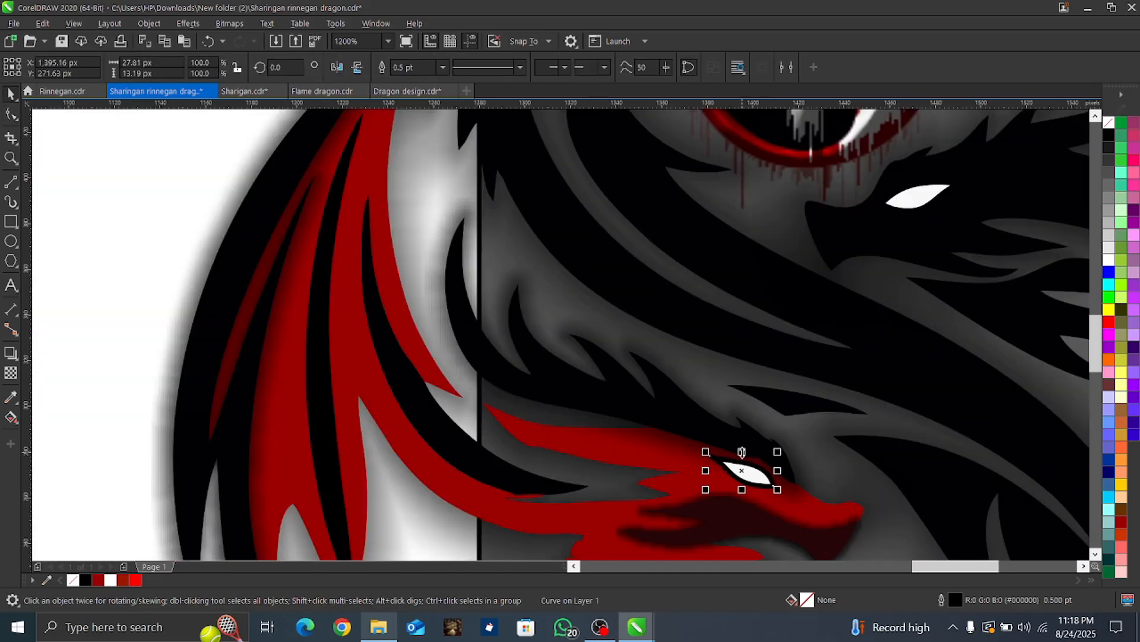
{"action": "scroll", "coordinate": [766, 504], "scroll_direction": "up", "scroll_amount": 2}
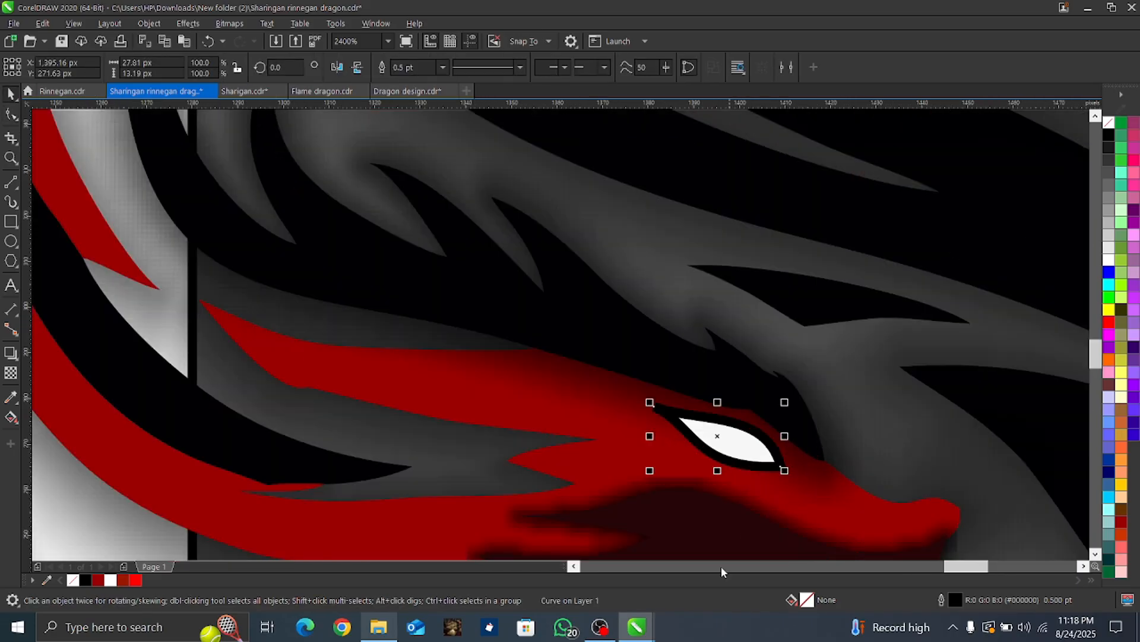
{"action": "mouse_move", "coordinate": [633, 627]}
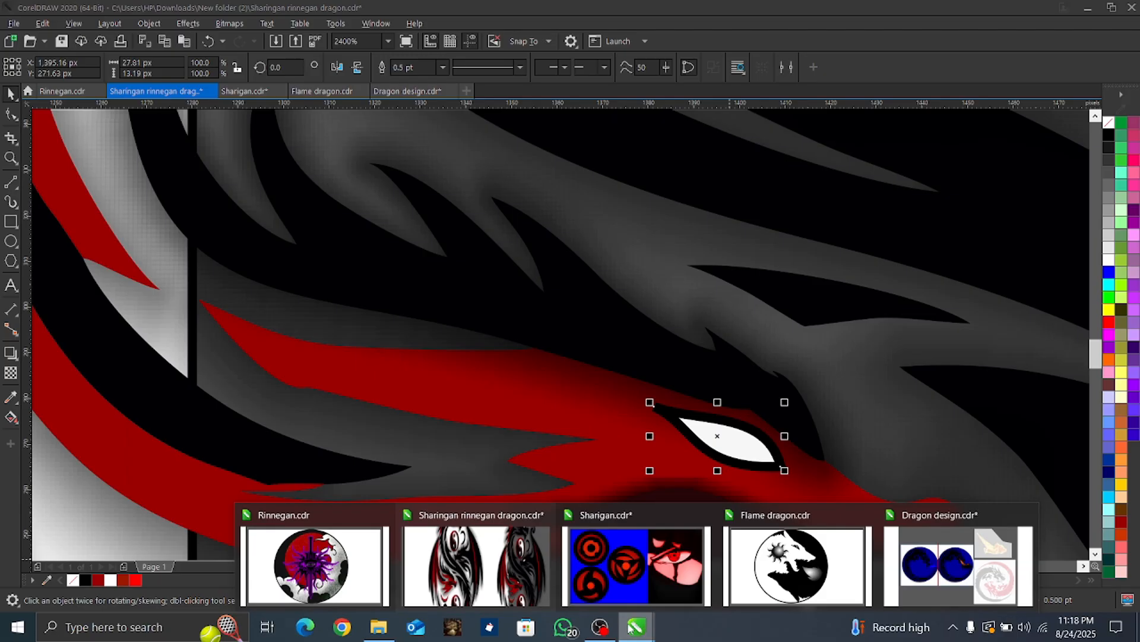
{"action": "left_click", "coordinate": [629, 574]}
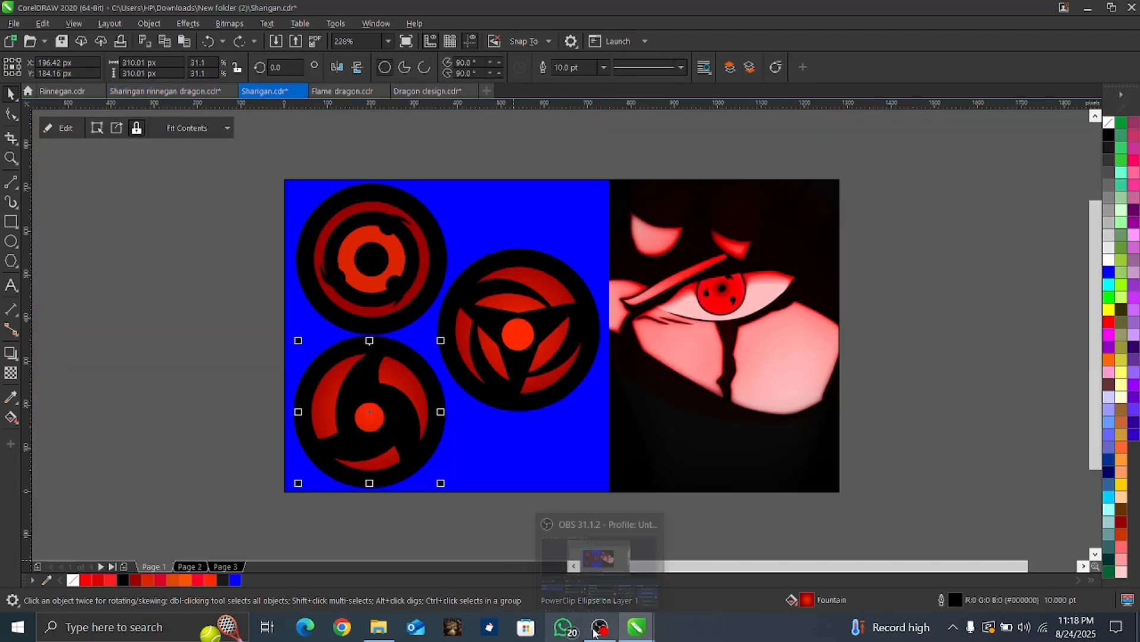
{"action": "mouse_move", "coordinate": [636, 627]}
{"action": "left_click", "coordinate": [504, 596]}
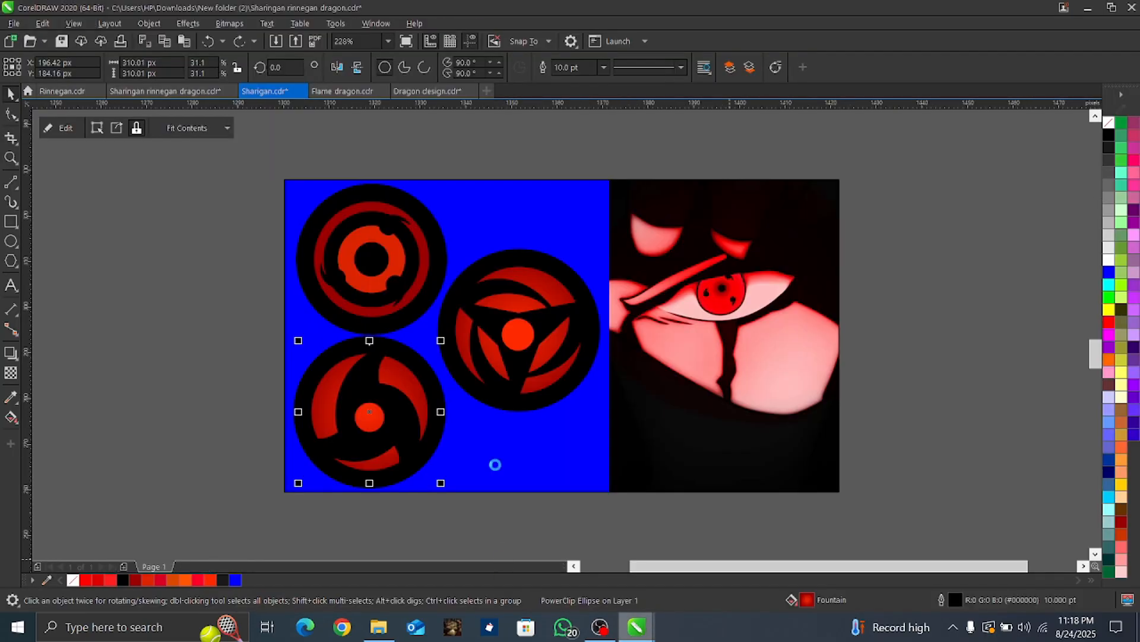
{"action": "scroll", "coordinate": [475, 434], "scroll_direction": "down", "scroll_amount": 2}
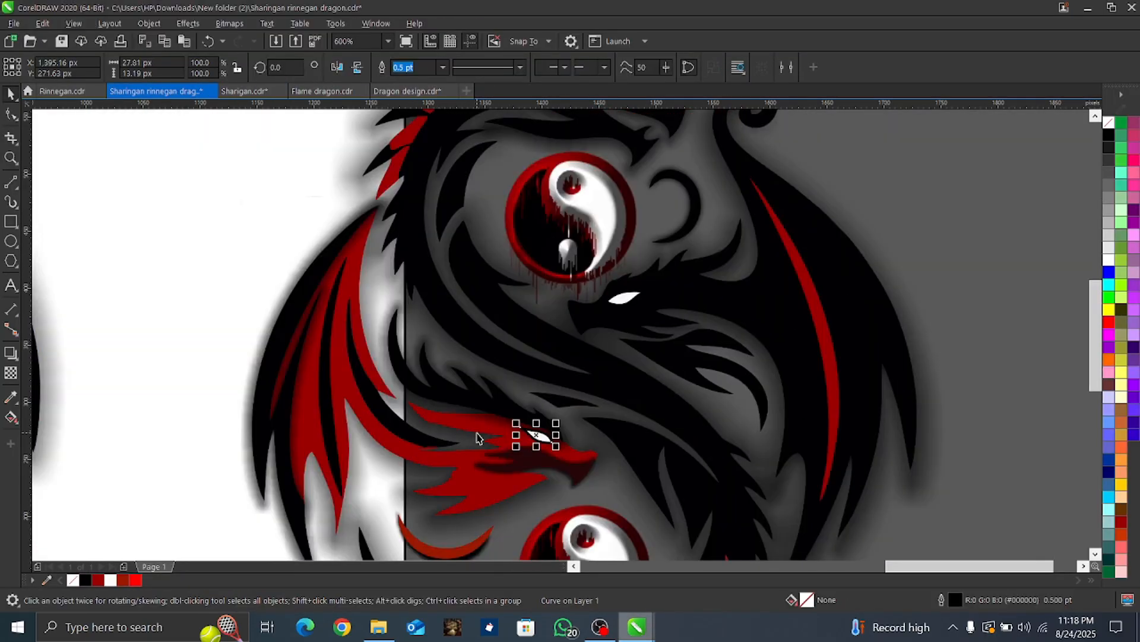
{"action": "double_click", "coordinate": [488, 452]}
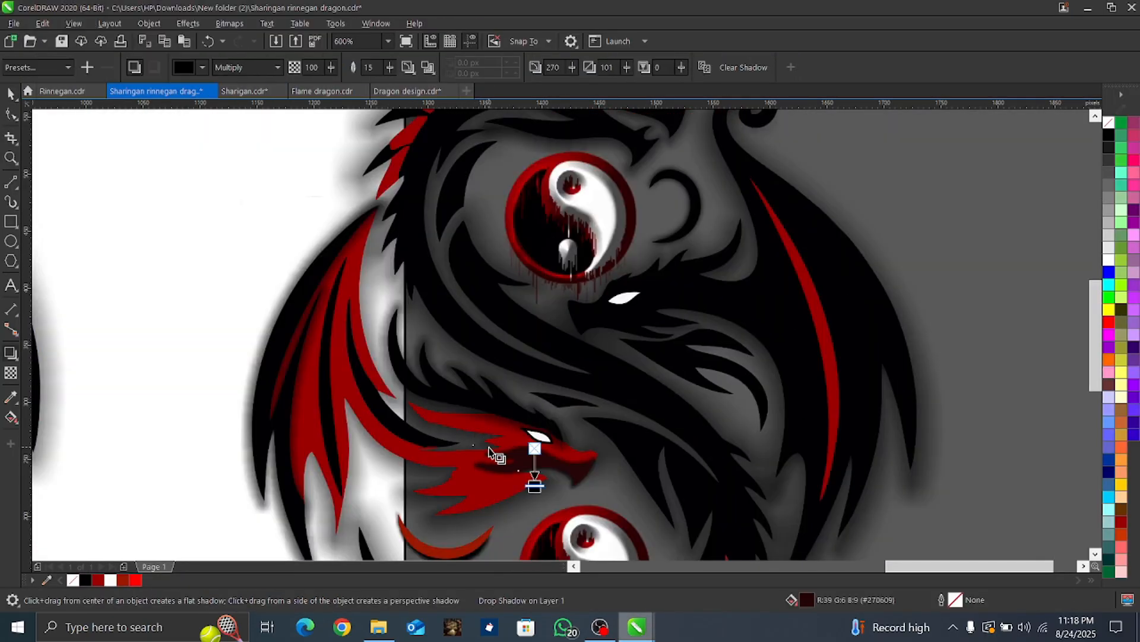
{"action": "key", "text": "space"}
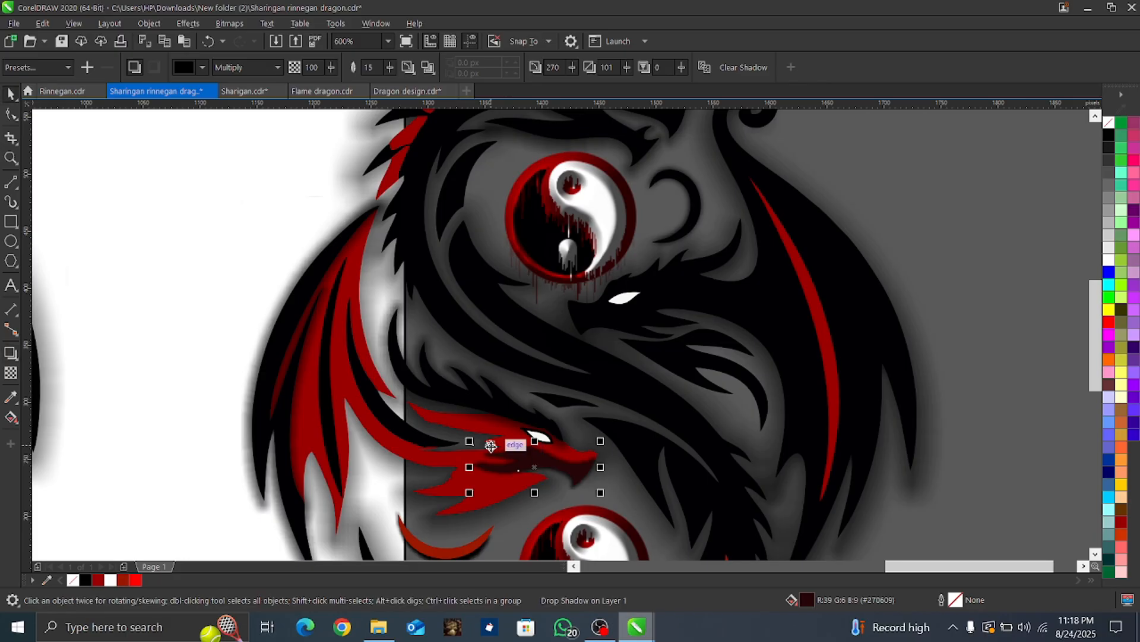
{"action": "left_click", "coordinate": [491, 447]}
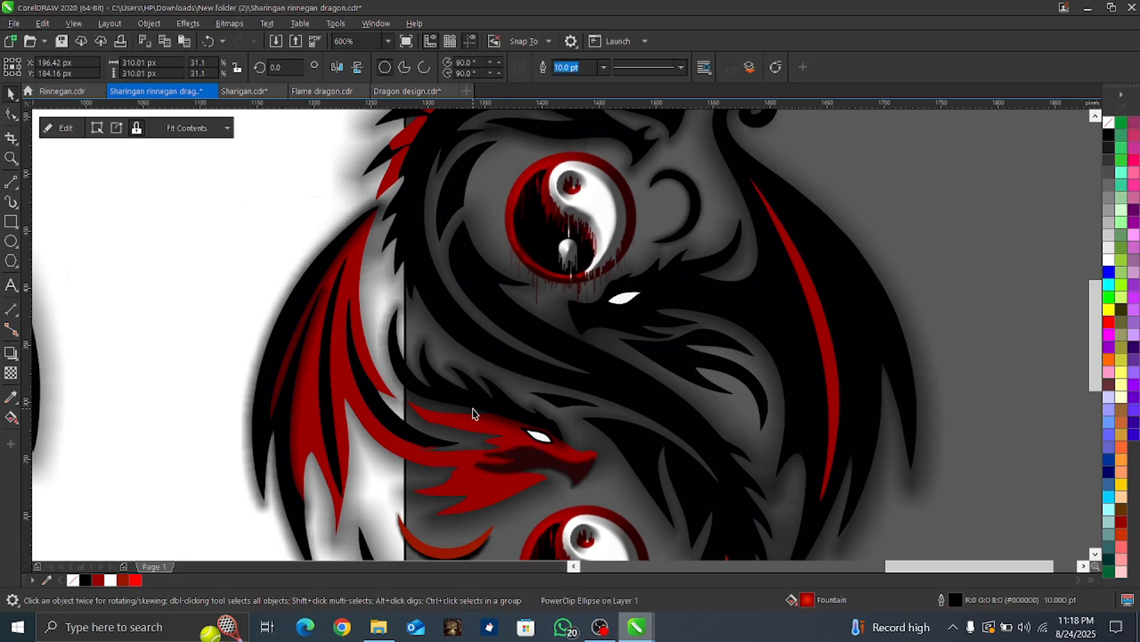
Step: Scale the pasted Sharingan symbol down to about 44 px and place it beside the dragon's wing, near X 1,691 px, Y 490 px
{"action": "scroll", "coordinate": [473, 414], "scroll_direction": "down", "scroll_amount": 2}
{"action": "scroll", "coordinate": [384, 395], "scroll_direction": "down", "scroll_amount": 4}
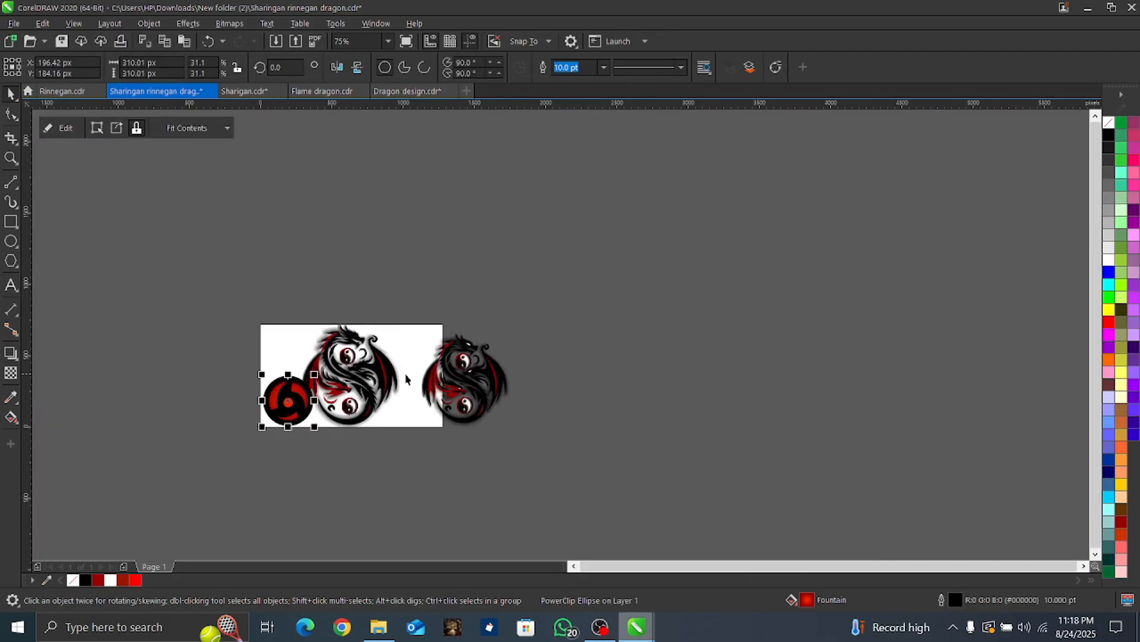
{"action": "scroll", "coordinate": [380, 387], "scroll_direction": "up", "scroll_amount": 2}
{"action": "left_click_drag", "start_coordinate": [190, 405], "coordinate": [628, 315]}
{"action": "left_click_drag", "start_coordinate": [691, 257], "coordinate": [605, 341]}
{"action": "scroll", "coordinate": [630, 346], "scroll_direction": "up", "scroll_amount": 4}
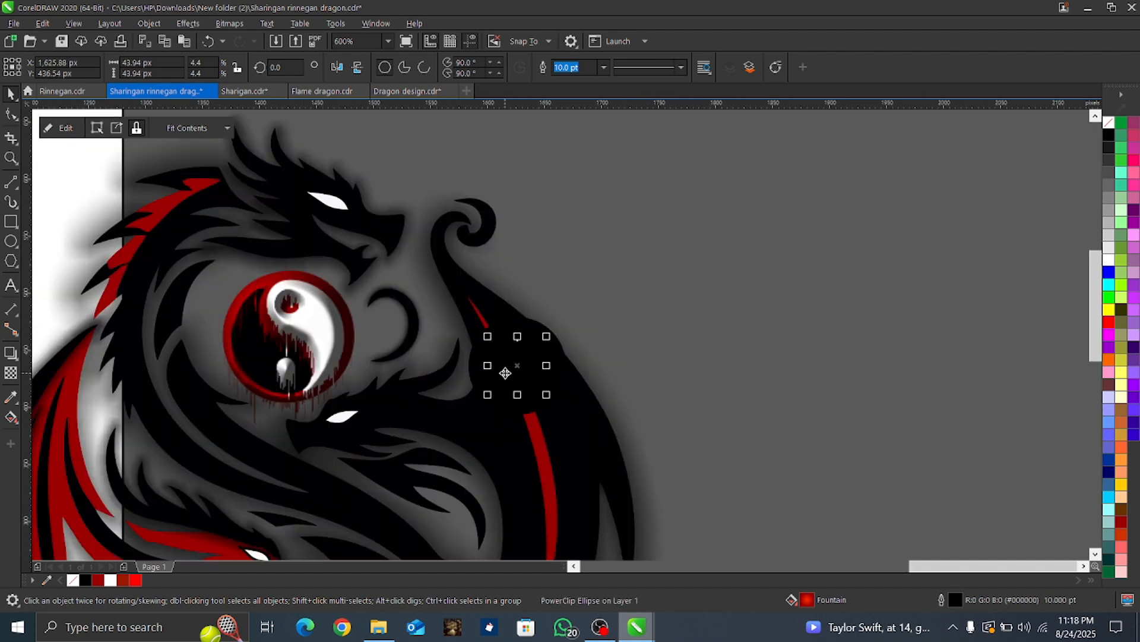
{"action": "left_click_drag", "start_coordinate": [517, 368], "coordinate": [590, 307]}
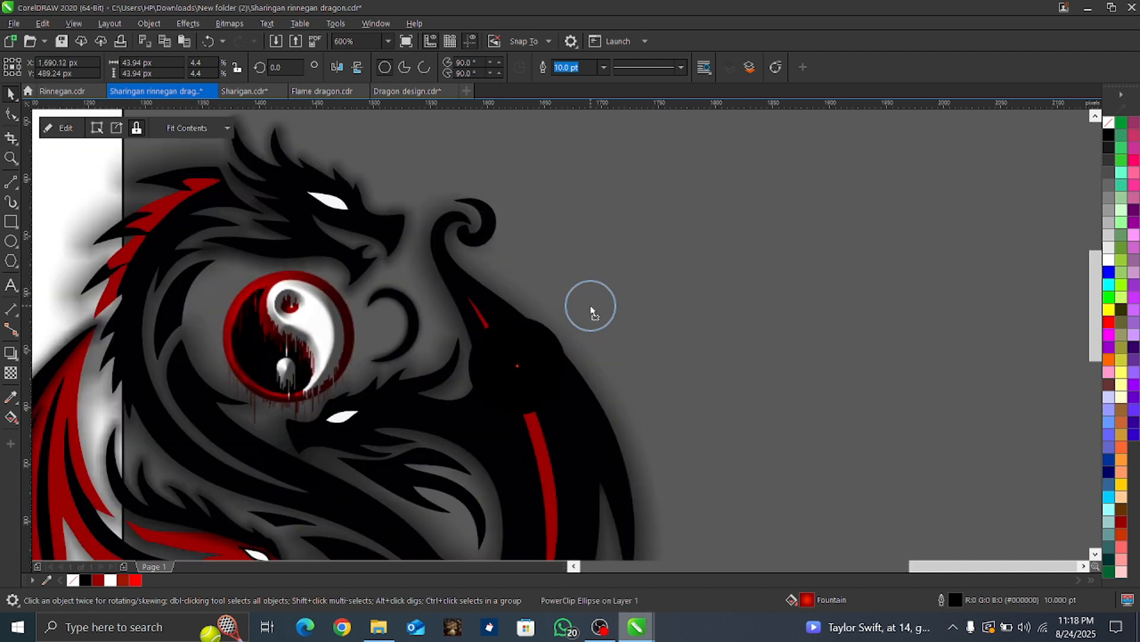
Step: Set the outline width of the Sharingan symbol's circle to Hairline
{"action": "left_click", "coordinate": [604, 68]}
{"action": "left_click", "coordinate": [576, 92]}
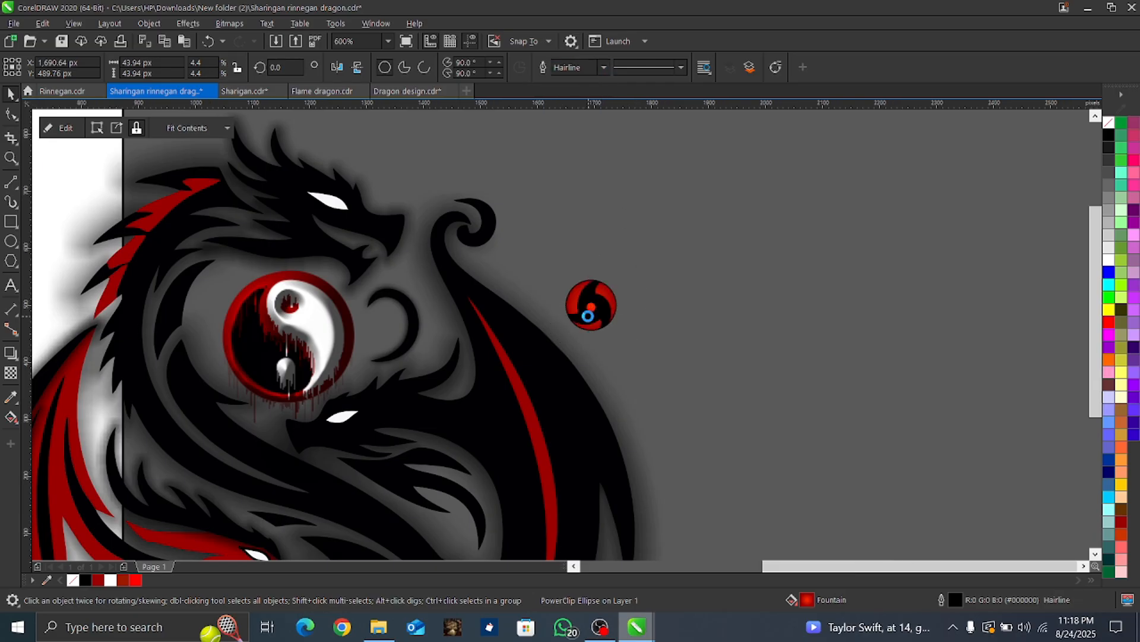
{"action": "scroll", "coordinate": [579, 316], "scroll_direction": "down", "scroll_amount": 2}
{"action": "scroll", "coordinate": [583, 316], "scroll_direction": "up", "scroll_amount": 3}
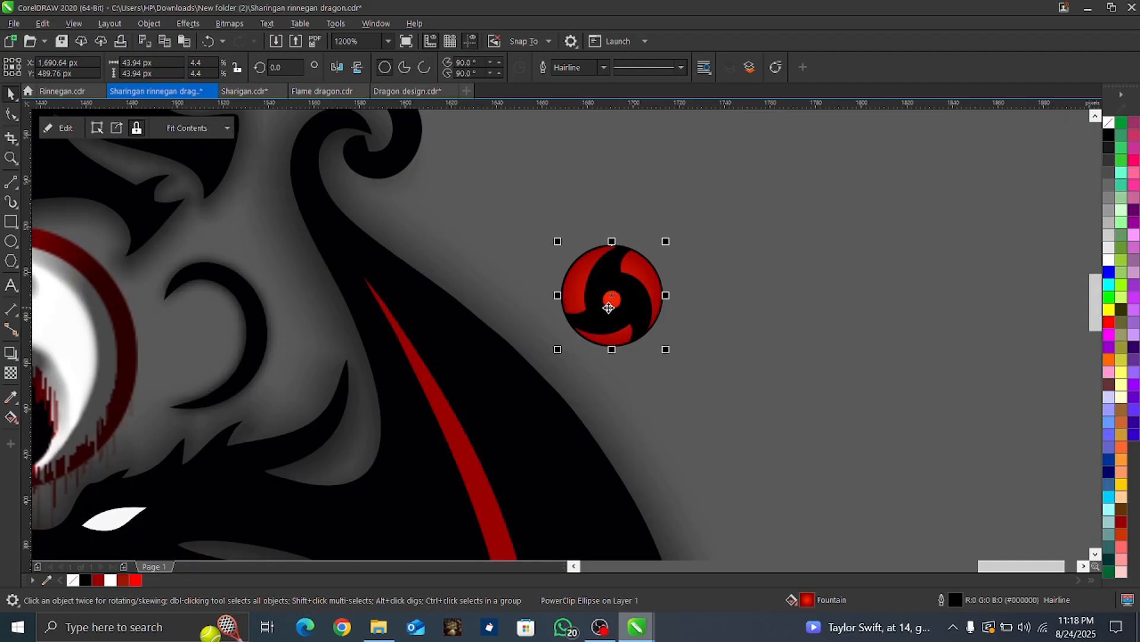
Step: Edit the Sharingan symbol's PowerClip contents and set the black three-bladed shape's outline to None
{"action": "left_click", "coordinate": [627, 310]}
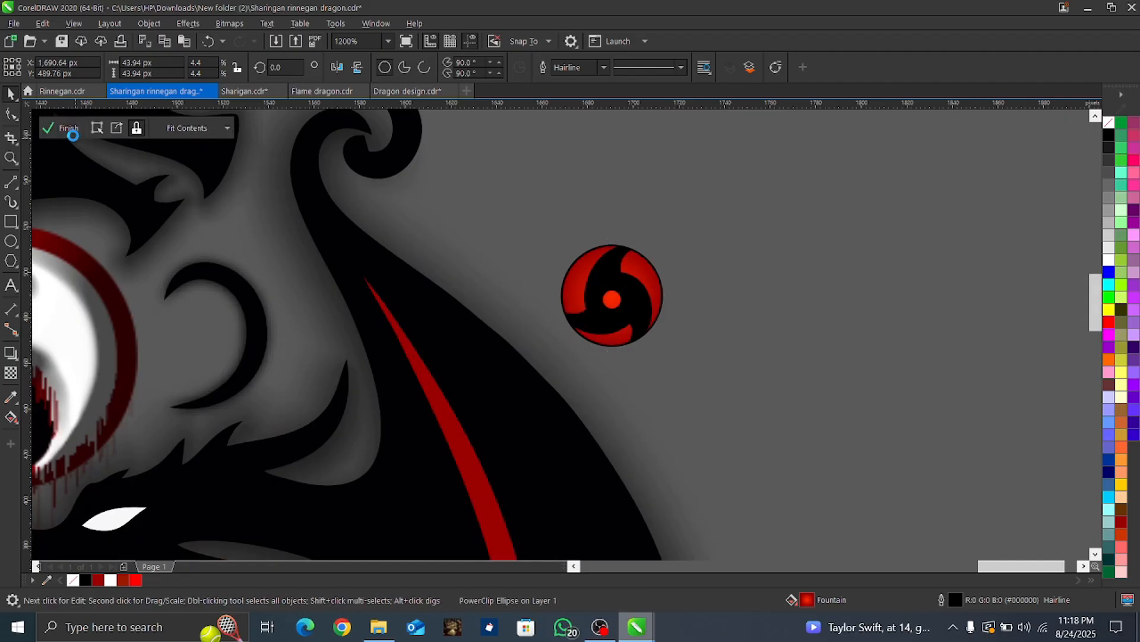
{"action": "left_click", "coordinate": [65, 129]}
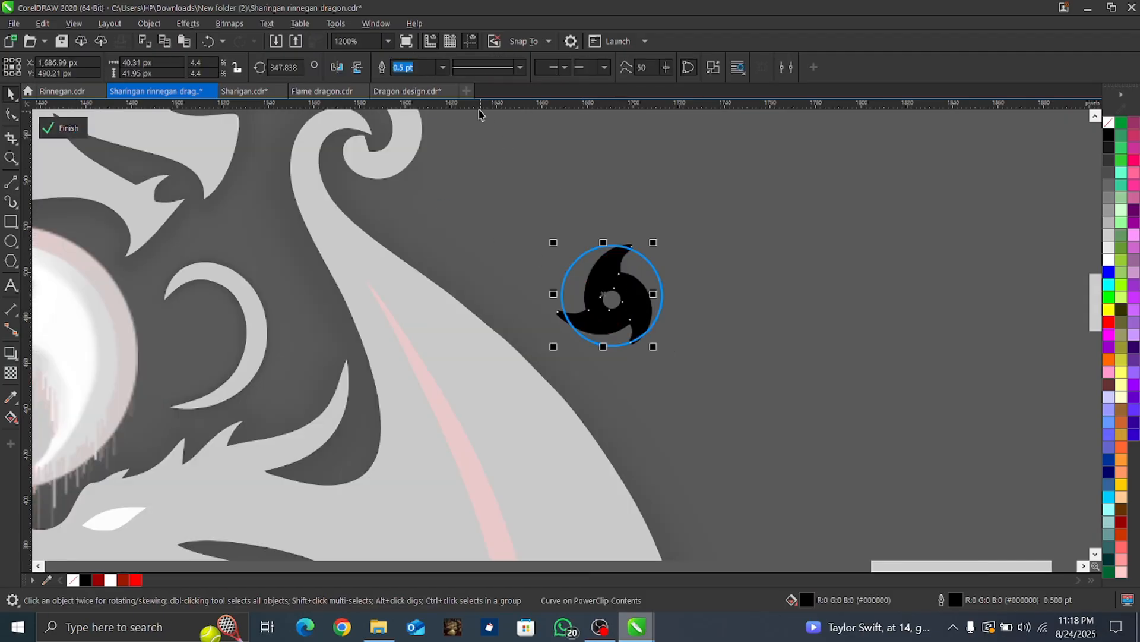
{"action": "left_click", "coordinate": [444, 68]}
{"action": "left_click", "coordinate": [402, 81]}
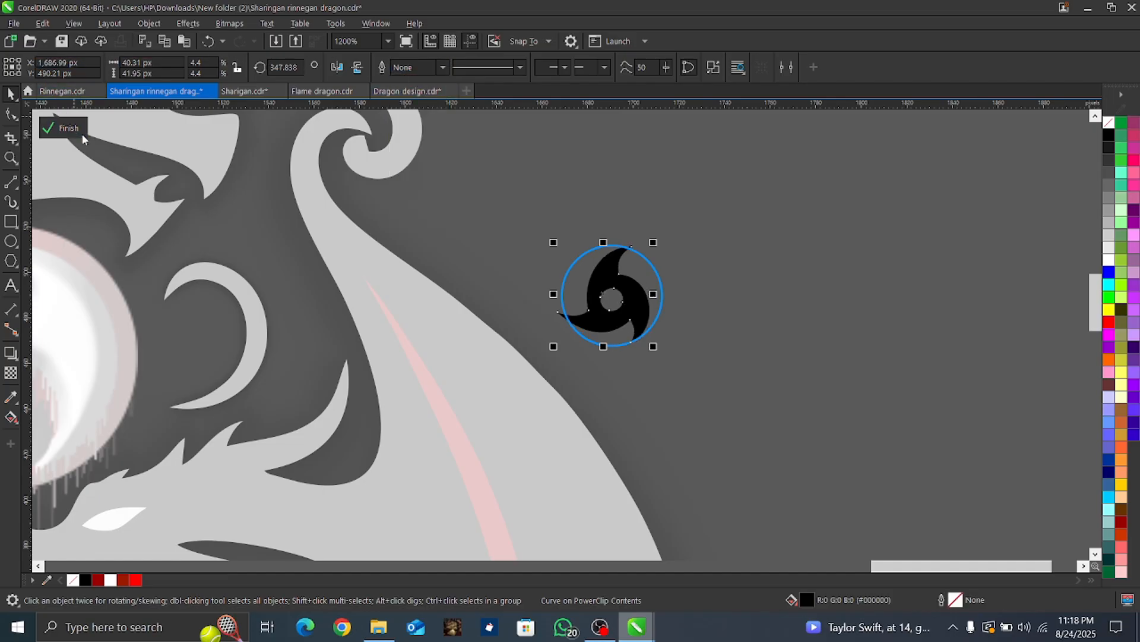
{"action": "left_click", "coordinate": [65, 127]}
Step: Move the Sharingan symbol beneath the red dragon's jaw and scale it to about 16.5 px, near X 1,413 px, Y 229 px
{"action": "scroll", "coordinate": [522, 168], "scroll_direction": "down", "scroll_amount": 4}
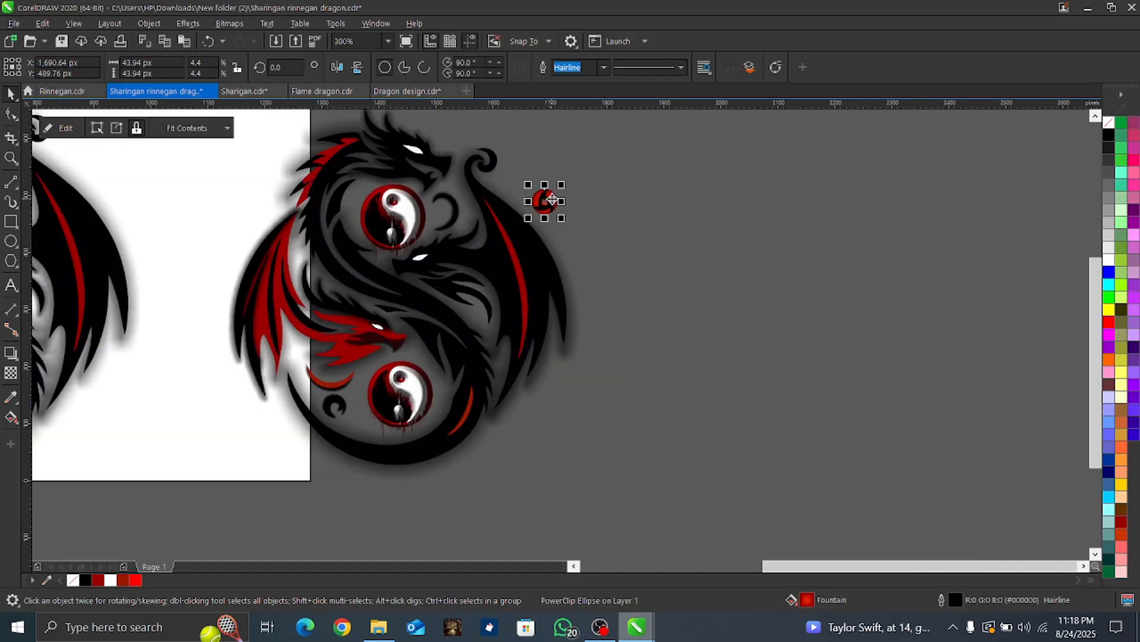
{"action": "left_click_drag", "start_coordinate": [558, 202], "coordinate": [385, 326]}
{"action": "scroll", "coordinate": [385, 327], "scroll_direction": "up", "scroll_amount": 4}
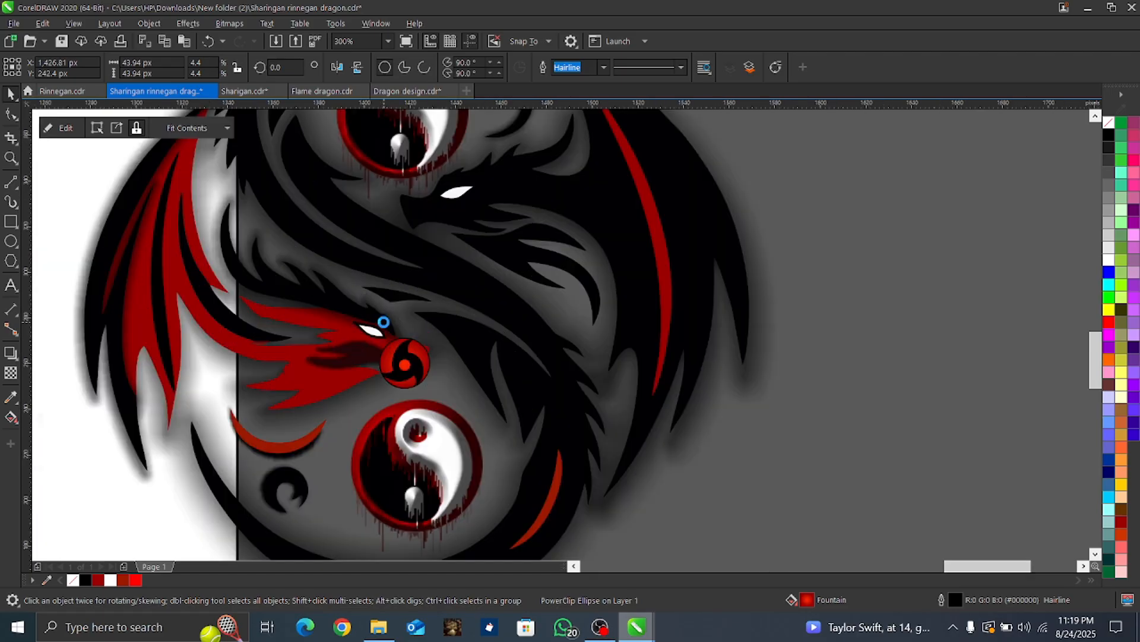
{"action": "left_click_drag", "start_coordinate": [479, 346], "coordinate": [417, 410]}
Step: PowerClip the small Sharingan symbol inside the red dragon's eye shape
{"action": "right_click", "coordinate": [392, 439]}
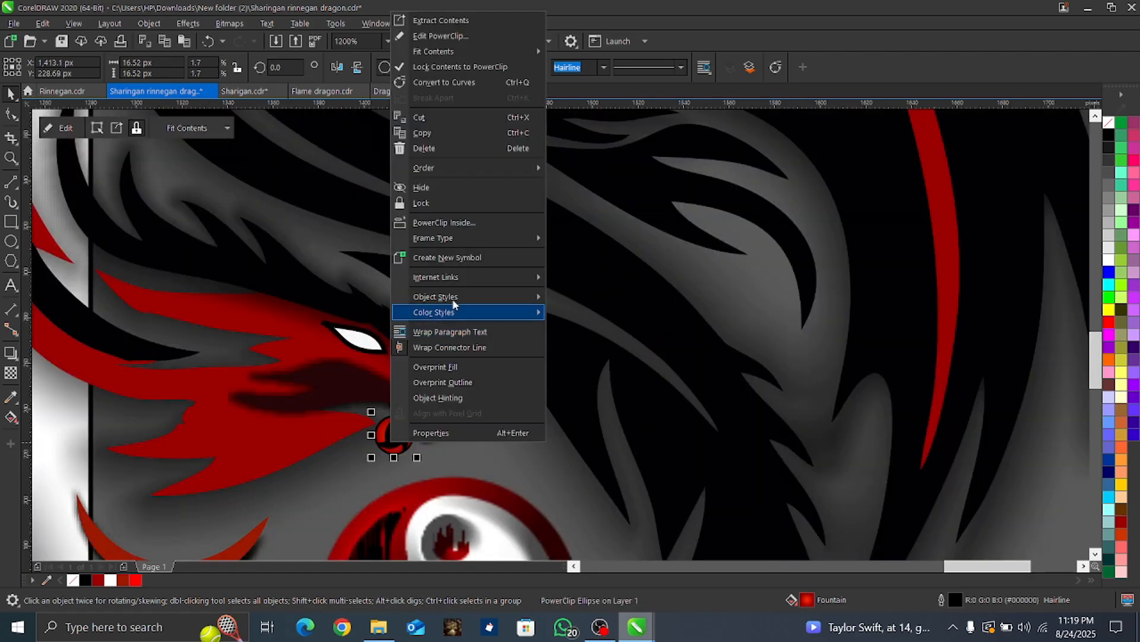
{"action": "left_click", "coordinate": [433, 228]}
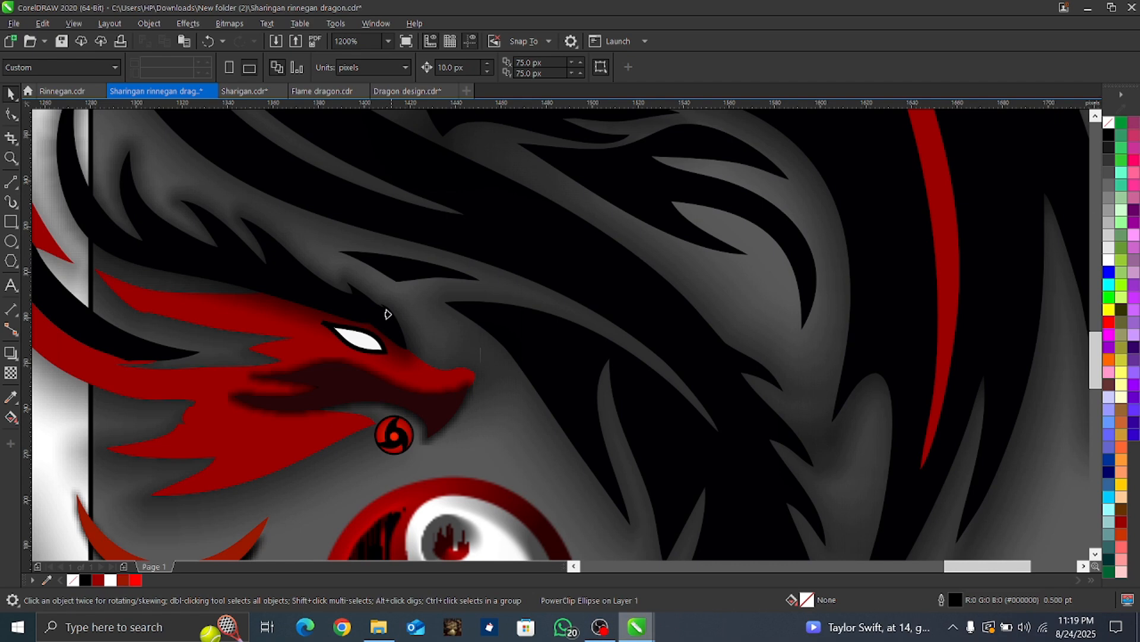
{"action": "left_click", "coordinate": [357, 346]}
{"action": "scroll", "coordinate": [369, 330], "scroll_direction": "up", "scroll_amount": 1}
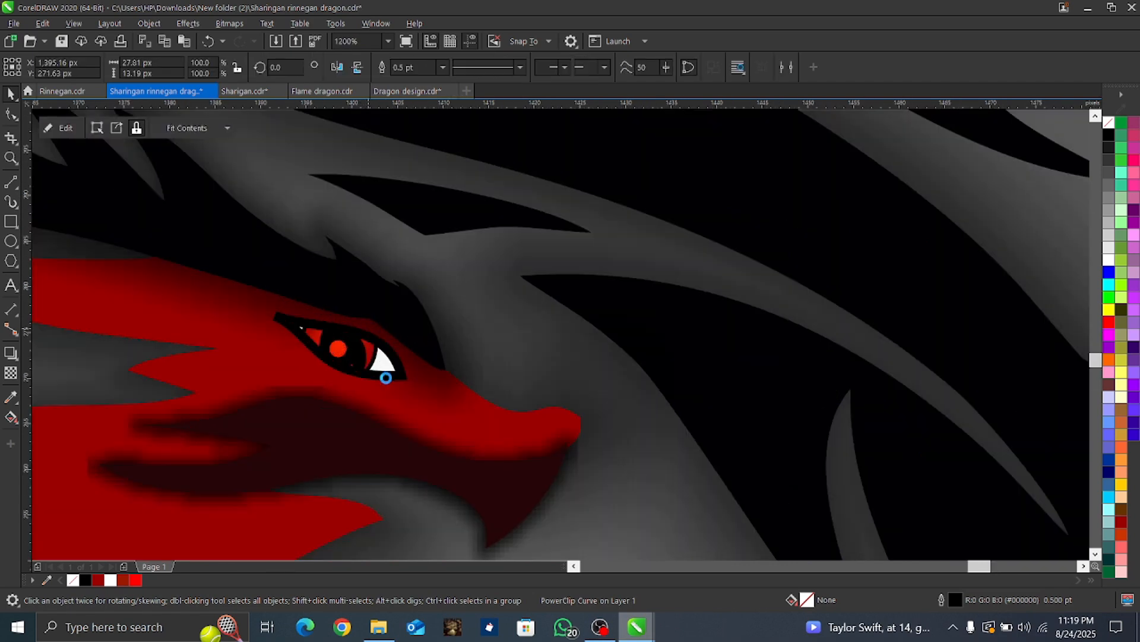
{"action": "scroll", "coordinate": [386, 378], "scroll_direction": "up", "scroll_amount": 1}
Step: Edit the red dragon eye's PowerClip contents, scaling the Sharingan down to about 7.9 px and centering it within the eye outline
{"action": "left_click", "coordinate": [72, 131]}
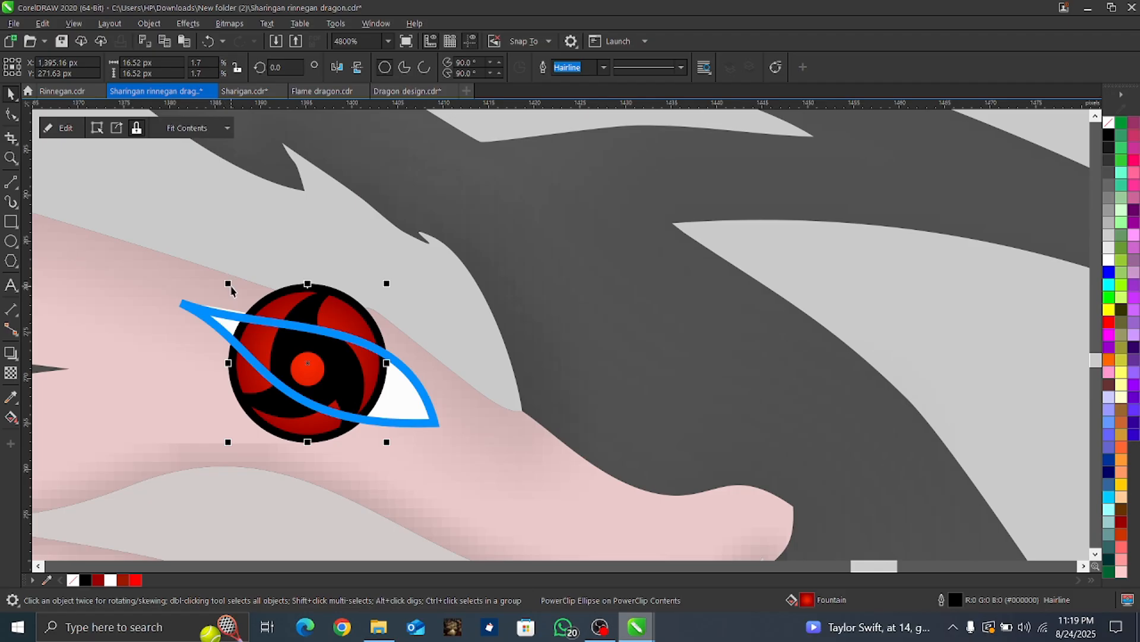
{"action": "left_click_drag", "start_coordinate": [226, 280], "coordinate": [296, 351]}
{"action": "left_click_drag", "start_coordinate": [349, 390], "coordinate": [345, 370]}
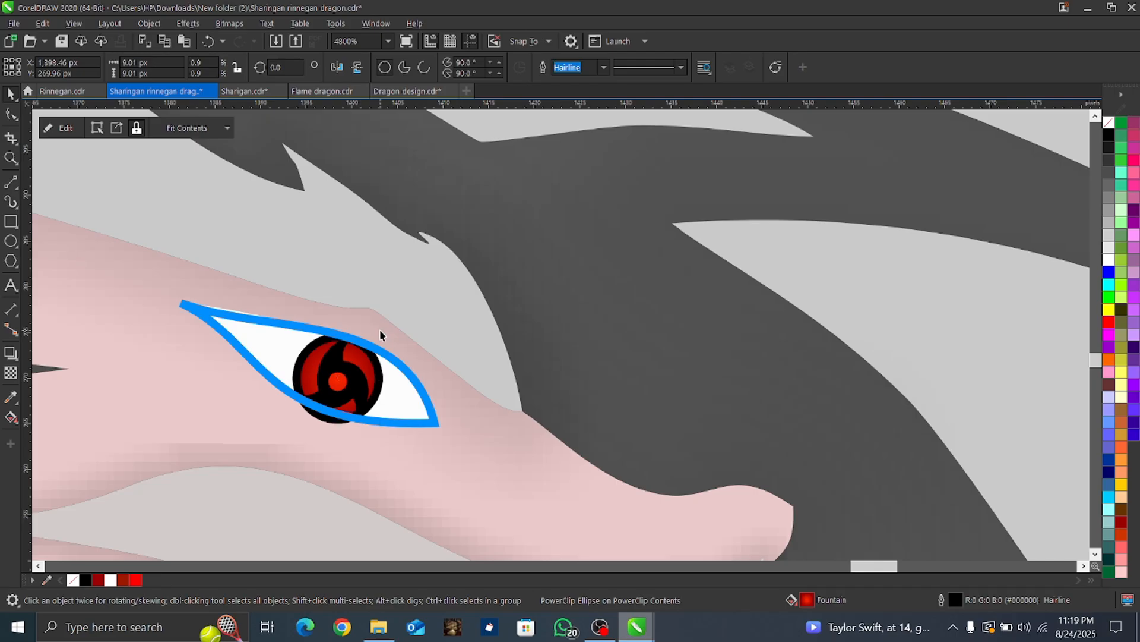
{"action": "left_click_drag", "start_coordinate": [383, 331], "coordinate": [373, 343]}
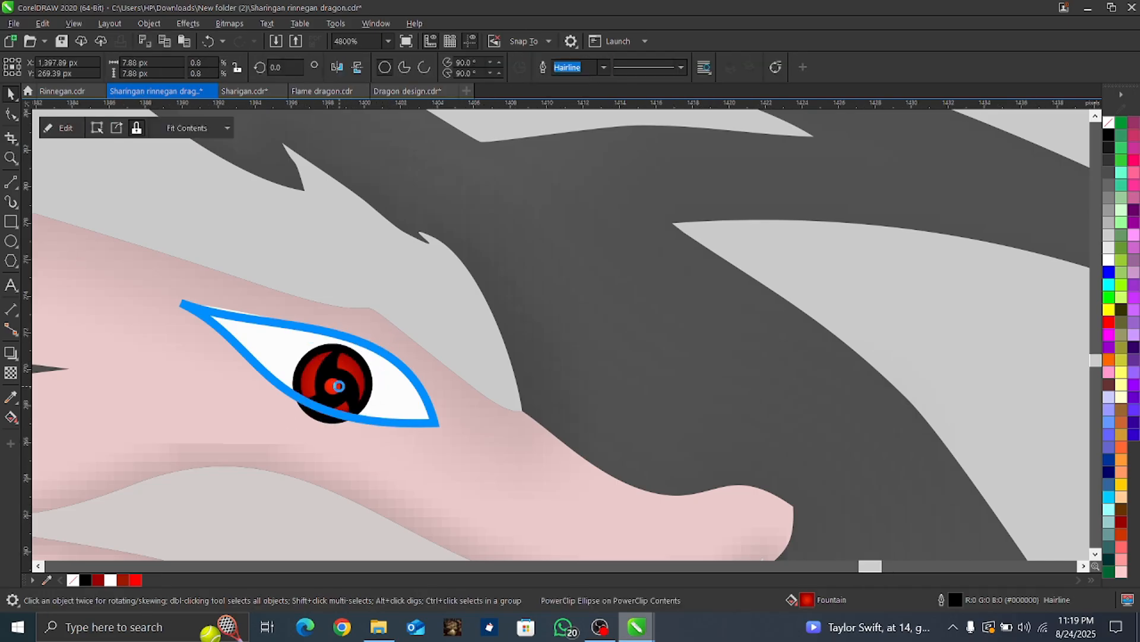
{"action": "scroll", "coordinate": [339, 386], "scroll_direction": "up", "scroll_amount": 2}
{"action": "left_click_drag", "start_coordinate": [340, 392], "coordinate": [330, 343]}
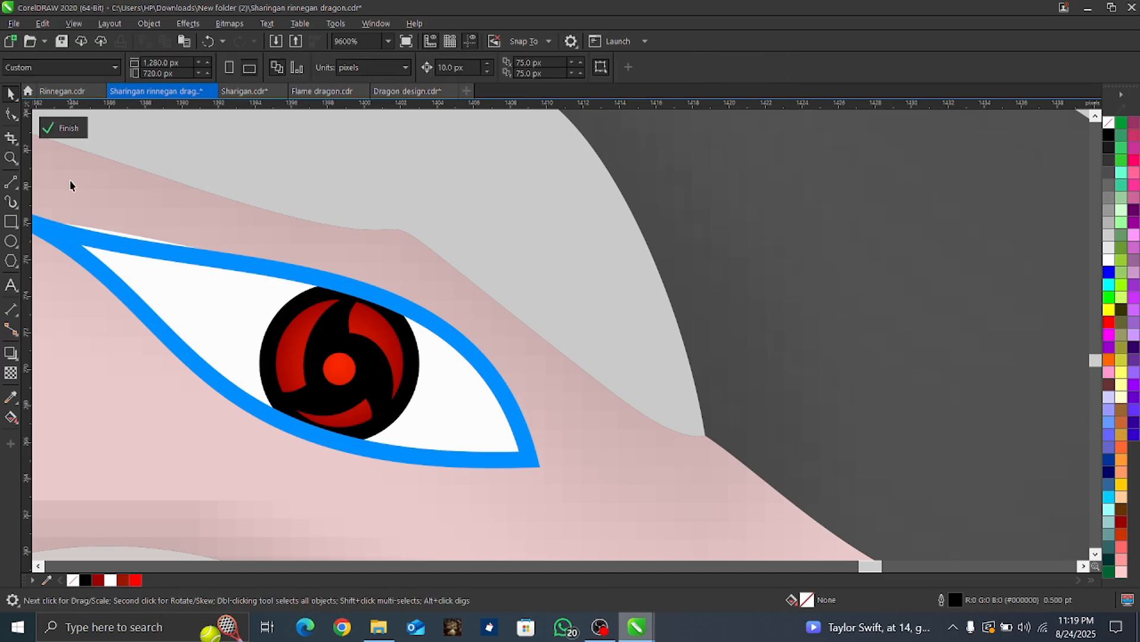
{"action": "left_click", "coordinate": [66, 128]}
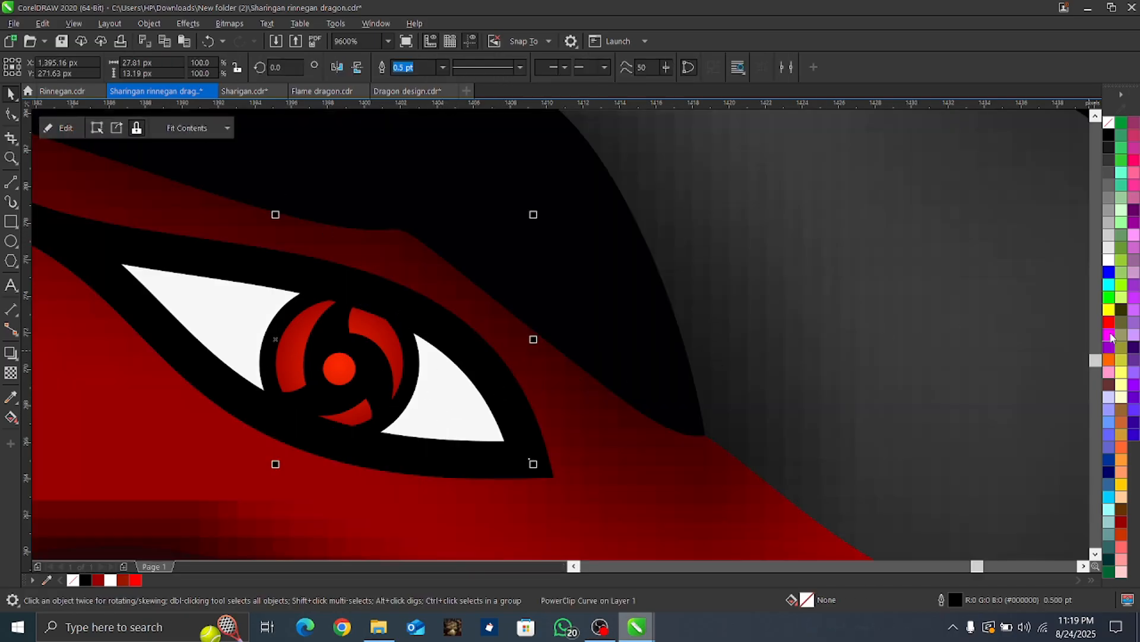
Step: Fill the red dragon's eye shape with dark red (R154 G0 B0)
{"action": "left_click_drag", "start_coordinate": [1111, 328], "coordinate": [1110, 328]}
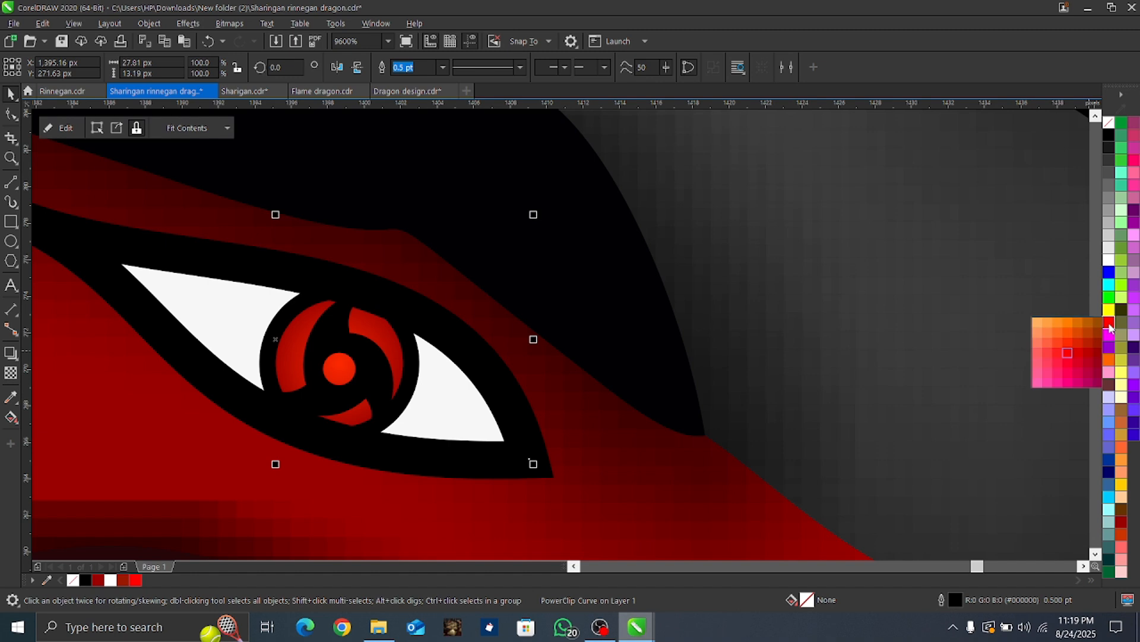
{"action": "left_click", "coordinate": [1095, 345]}
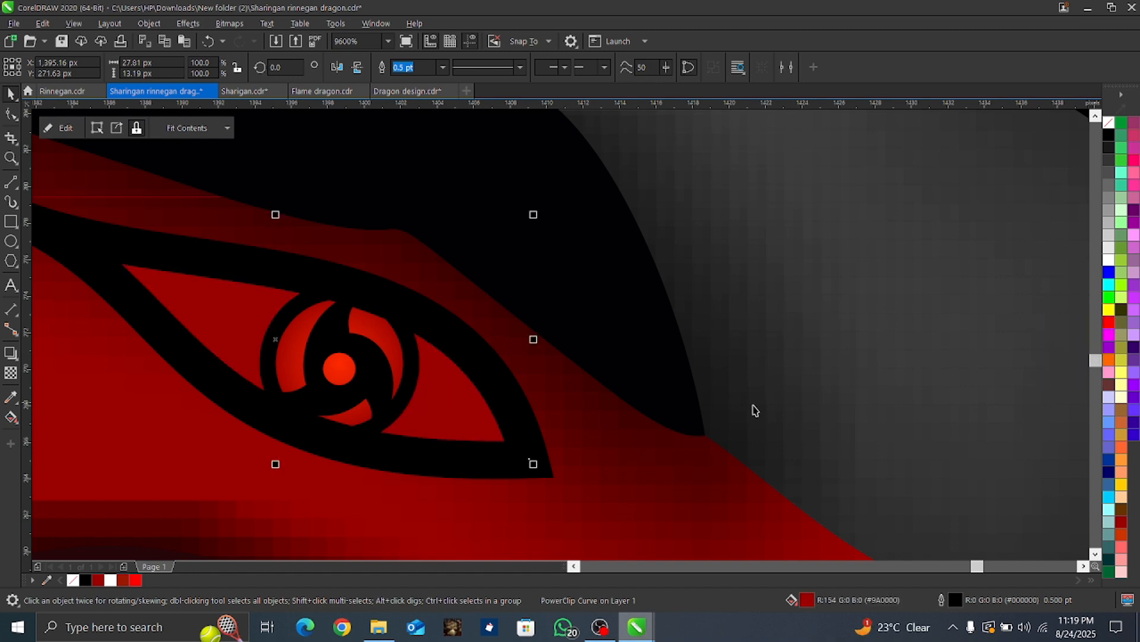
{"action": "scroll", "coordinate": [749, 406], "scroll_direction": "down", "scroll_amount": 1}
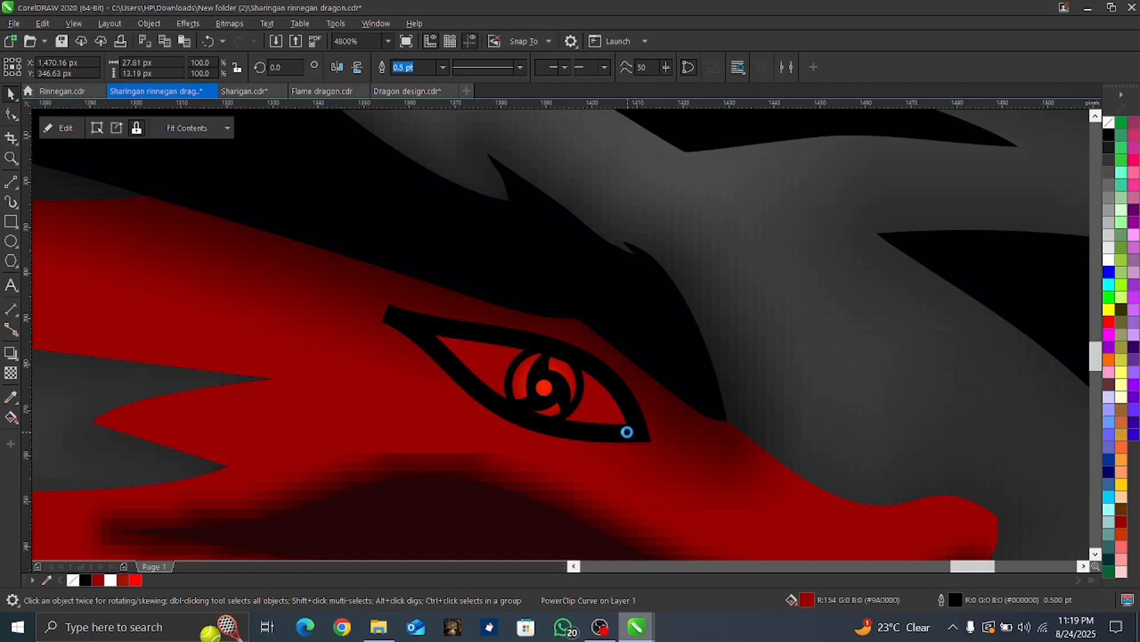
Step: Place a copy of the Sharingan eye over the white eye of the black dragon below the upper yin-yang, near X 1,471 px, Y 393 px
{"action": "scroll", "coordinate": [627, 431], "scroll_direction": "down", "scroll_amount": 2}
{"action": "scroll", "coordinate": [626, 431], "scroll_direction": "down", "scroll_amount": 2}
{"action": "scroll", "coordinate": [820, 294], "scroll_direction": "down", "scroll_amount": 2}
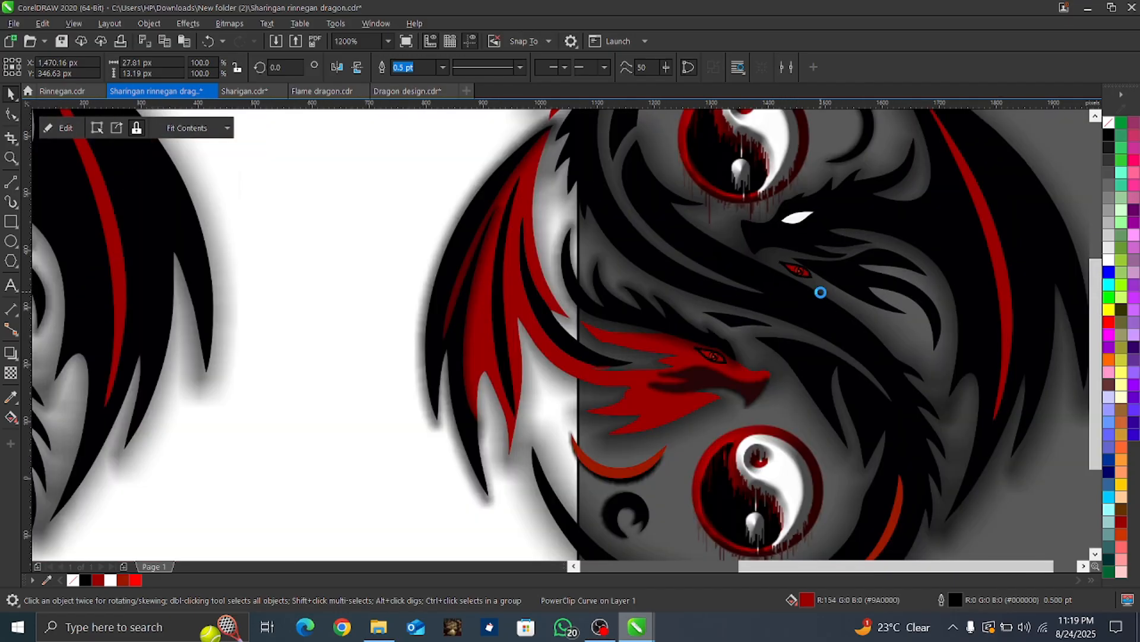
{"action": "scroll", "coordinate": [855, 270], "scroll_direction": "up", "scroll_amount": 3}
{"action": "scroll", "coordinate": [772, 337], "scroll_direction": "up", "scroll_amount": 1}
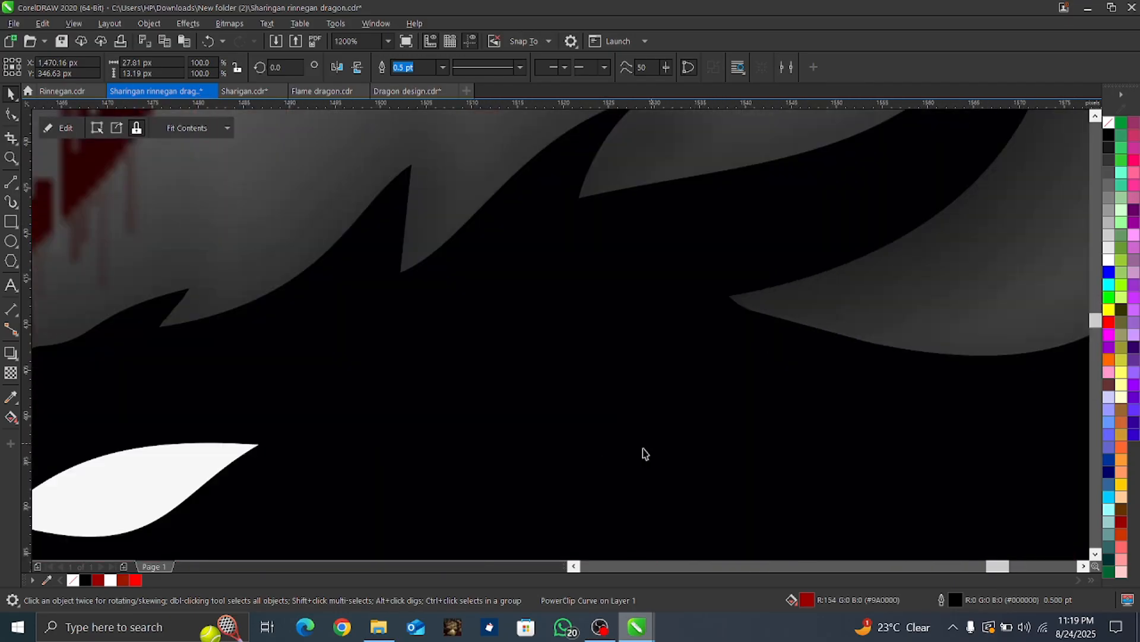
{"action": "scroll", "coordinate": [626, 456], "scroll_direction": "down", "scroll_amount": 2}
{"action": "scroll", "coordinate": [612, 464], "scroll_direction": "down", "scroll_amount": 3}
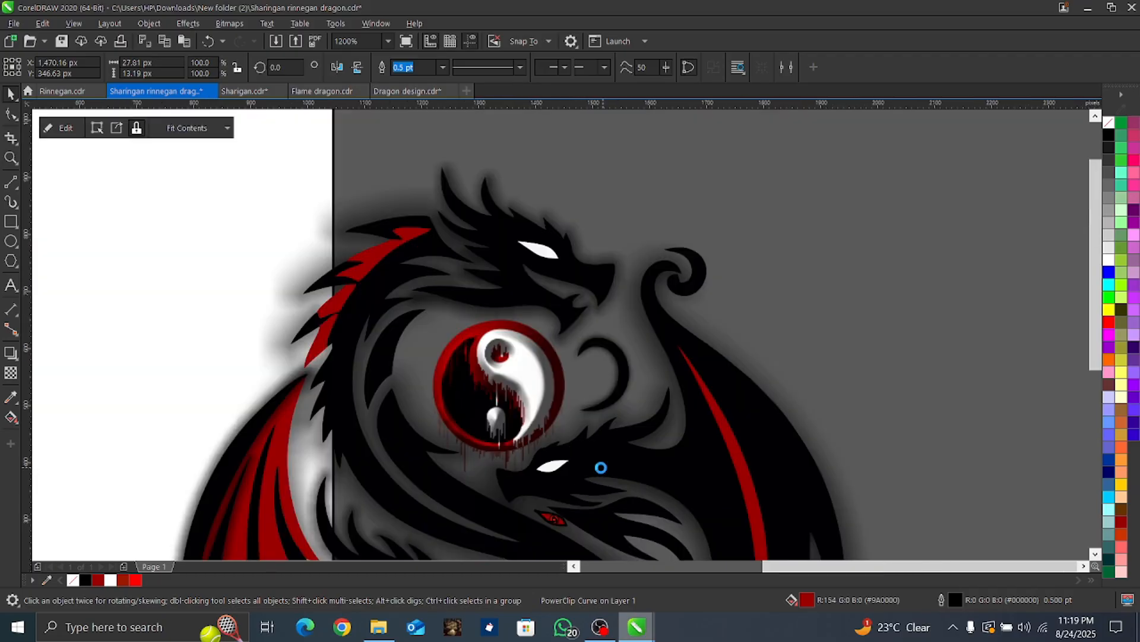
{"action": "scroll", "coordinate": [567, 491], "scroll_direction": "up", "scroll_amount": 3}
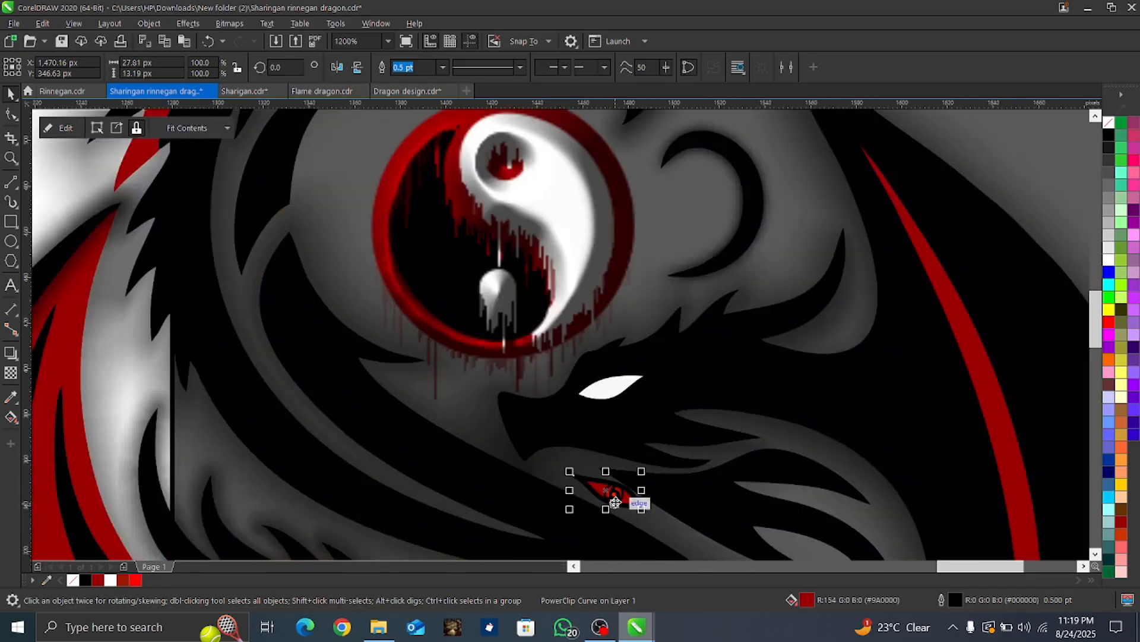
{"action": "left_click_drag", "start_coordinate": [613, 494], "coordinate": [622, 389]}
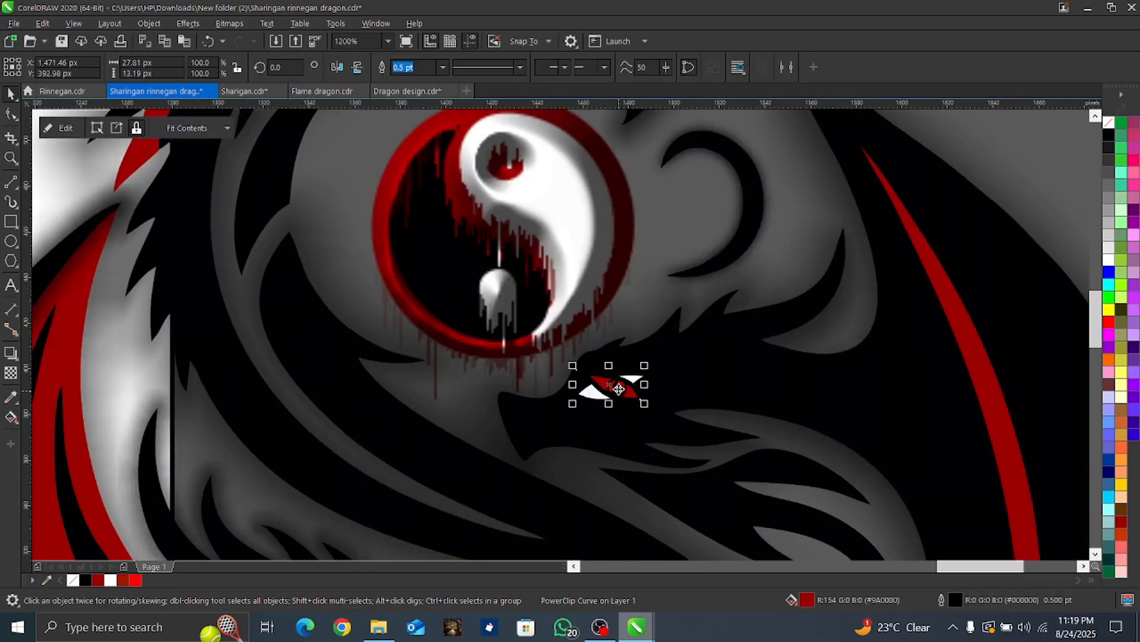
{"action": "scroll", "coordinate": [623, 388], "scroll_direction": "up", "scroll_amount": 1}
Step: Rotate the copied Sharingan eye to 221.364 degrees and move it over the white eye, near X 1,474 px, Y 392 px
{"action": "left_click", "coordinate": [623, 403]}
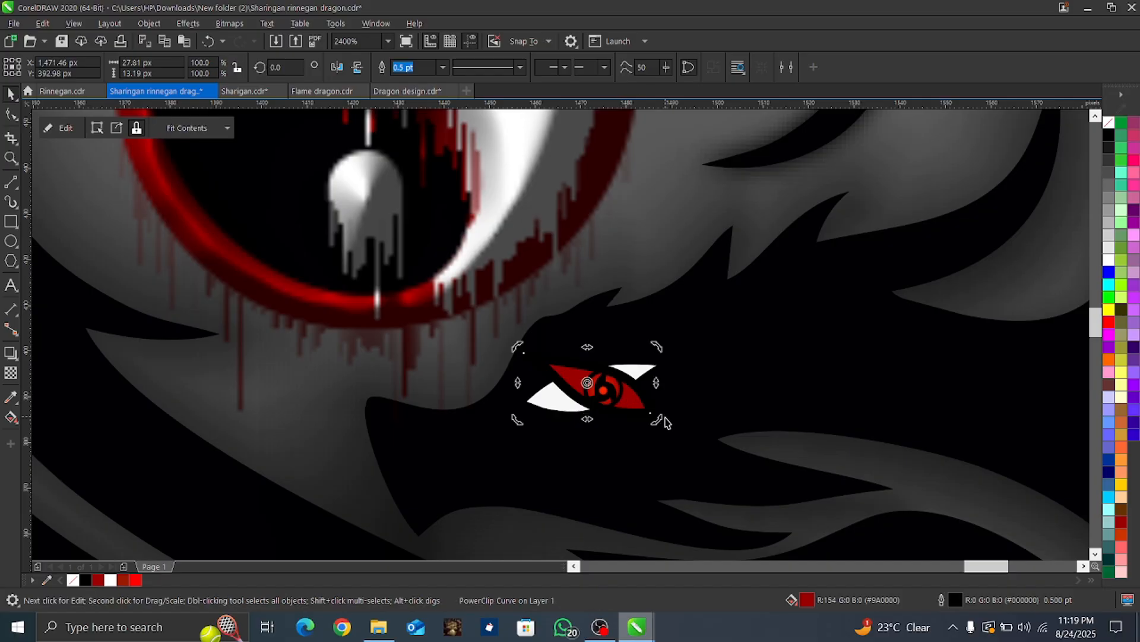
{"action": "left_click_drag", "start_coordinate": [657, 420], "coordinate": [553, 392]}
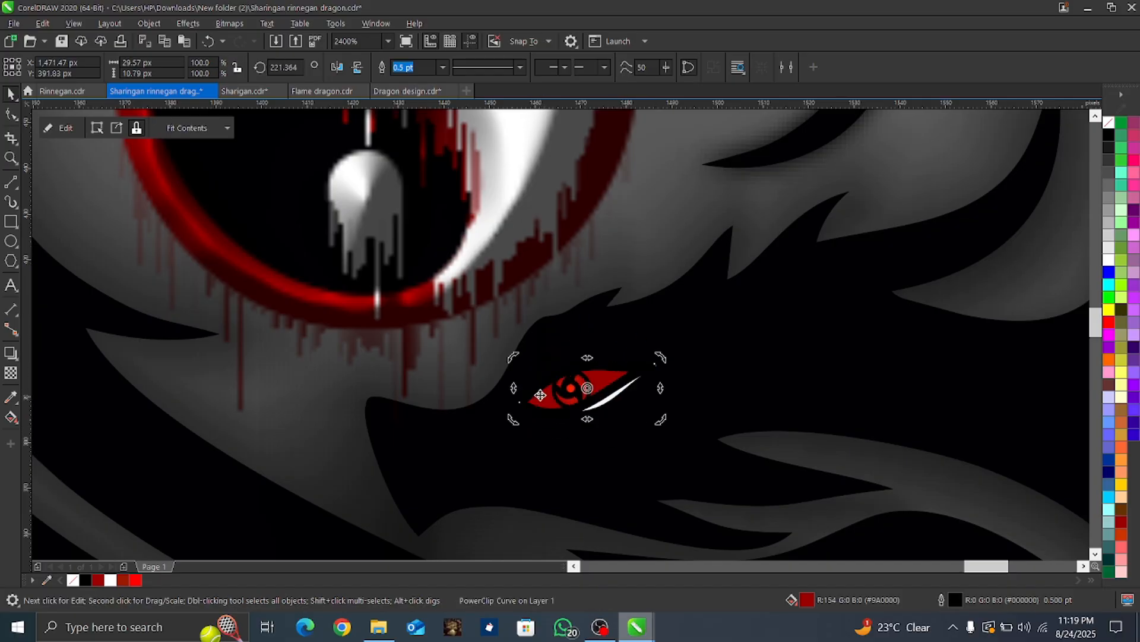
{"action": "scroll", "coordinate": [588, 389], "scroll_direction": "up", "scroll_amount": 2}
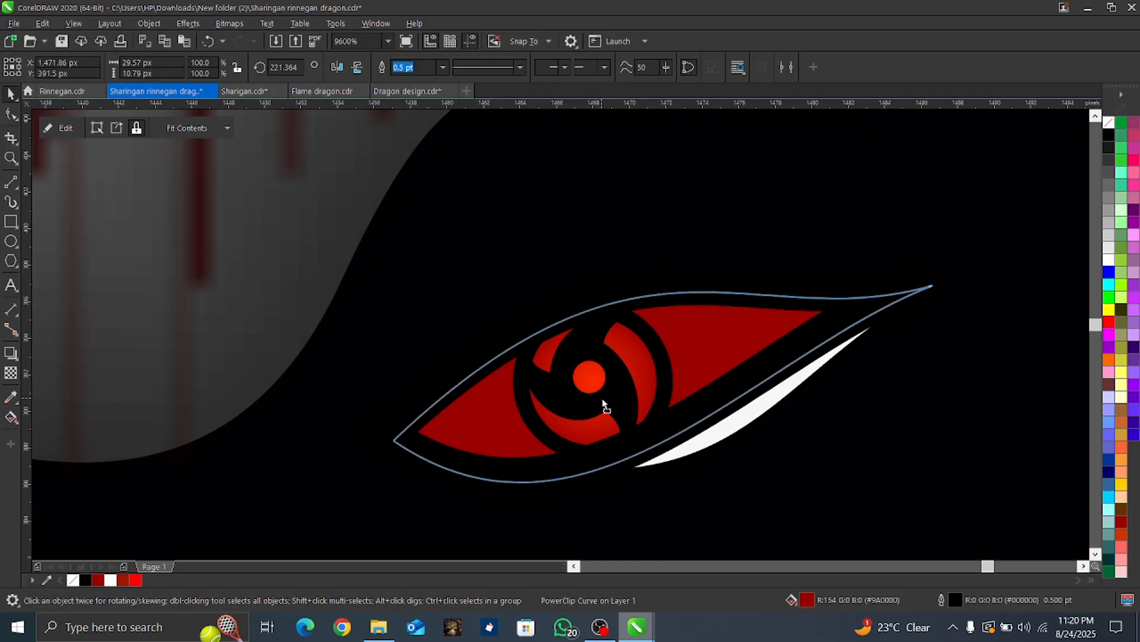
{"action": "left_click_drag", "start_coordinate": [614, 406], "coordinate": [653, 392]}
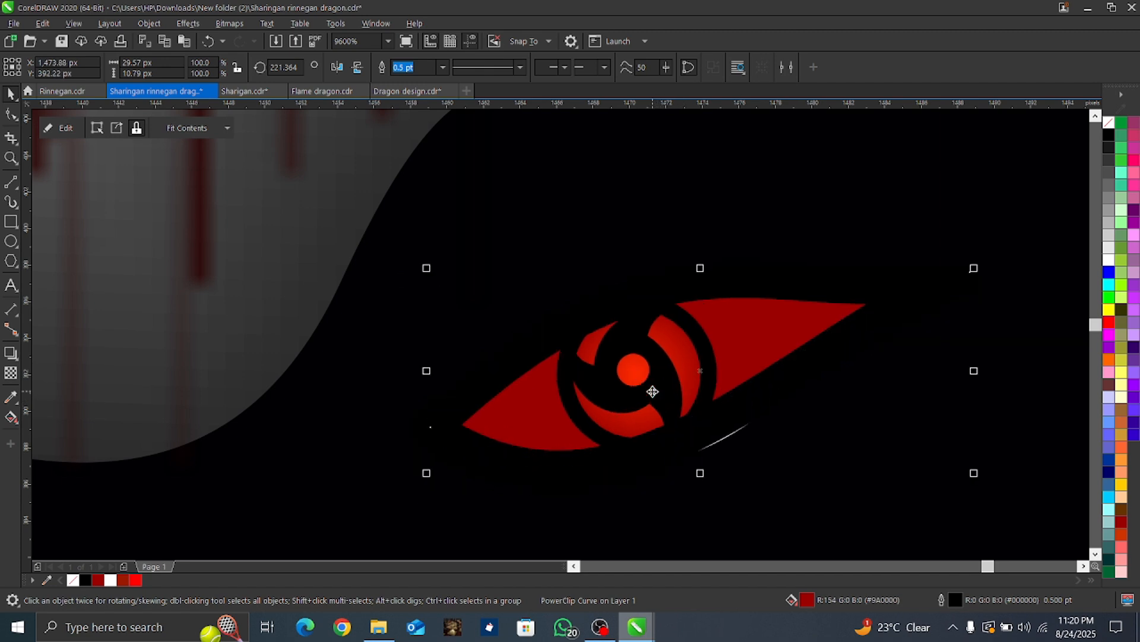
{"action": "scroll", "coordinate": [733, 389], "scroll_direction": "down", "scroll_amount": 1}
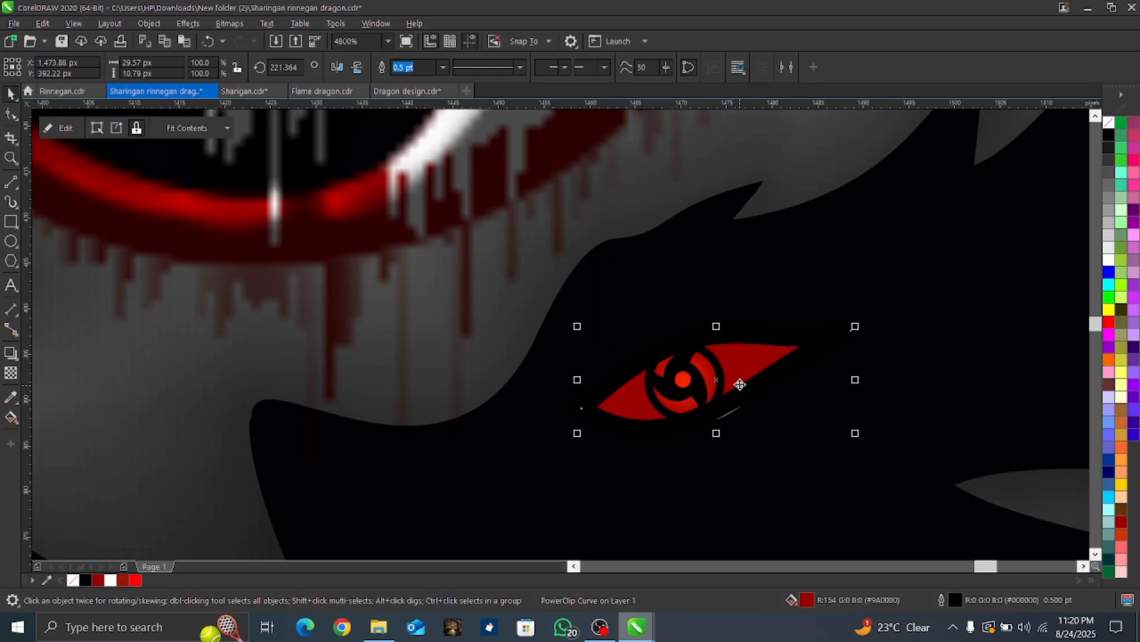
{"action": "scroll", "coordinate": [746, 415], "scroll_direction": "up", "scroll_amount": 1}
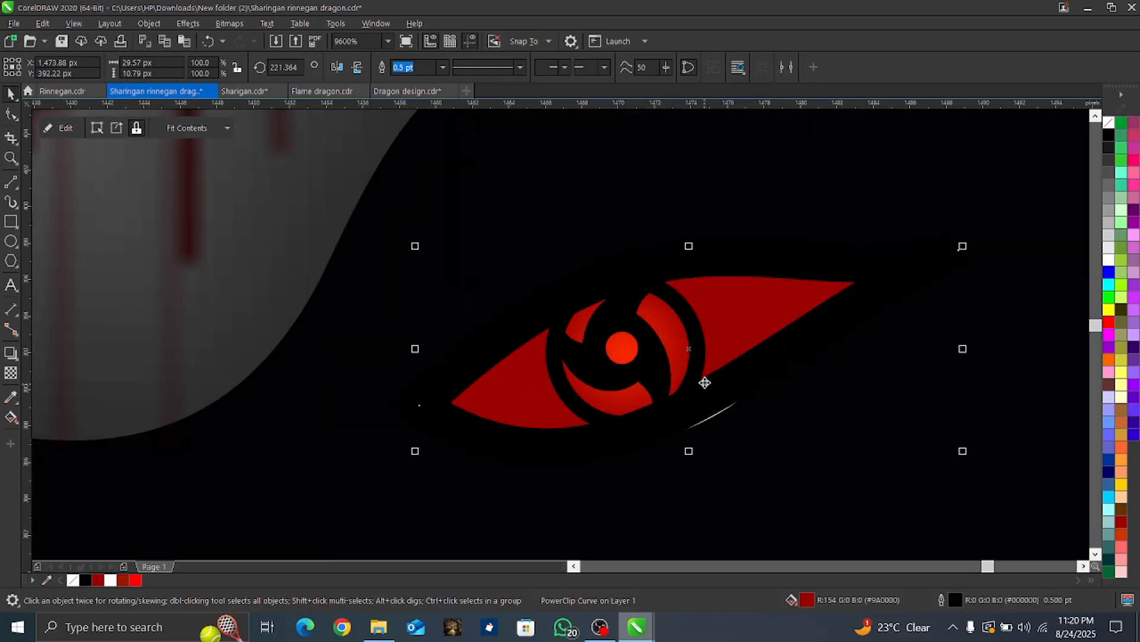
{"action": "left_click_drag", "start_coordinate": [705, 378], "coordinate": [704, 381]}
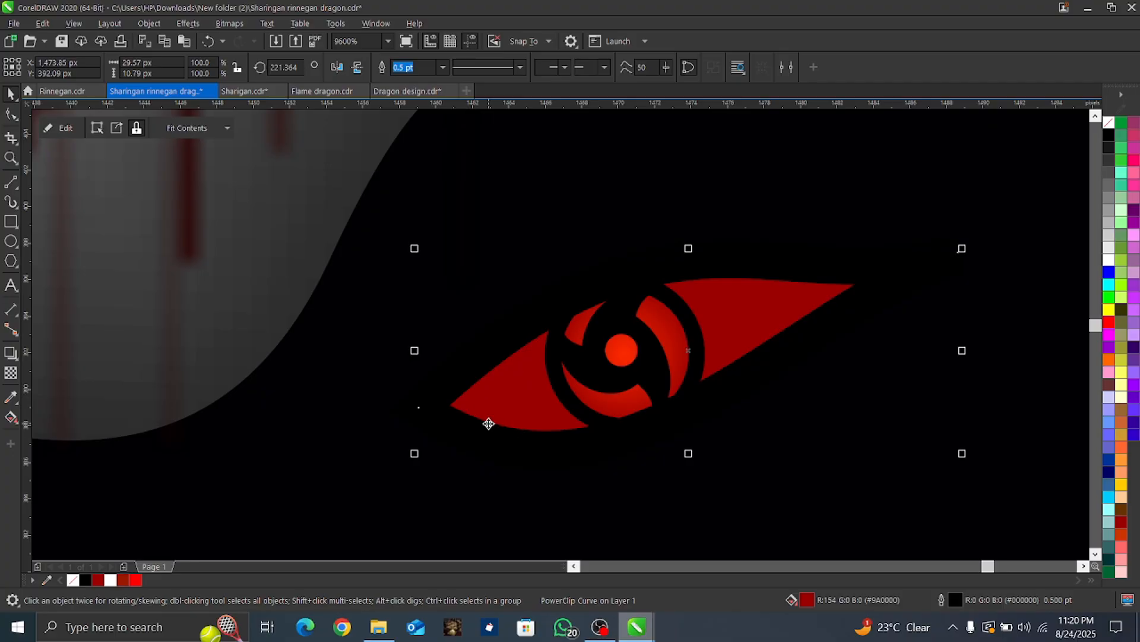
{"action": "scroll", "coordinate": [488, 423], "scroll_direction": "down", "scroll_amount": 1}
Step: Switch to the Rinnegan.cdr document and copy the ringed Rinnegan eye in the center of the sword emblem
{"action": "mouse_move", "coordinate": [637, 627]}
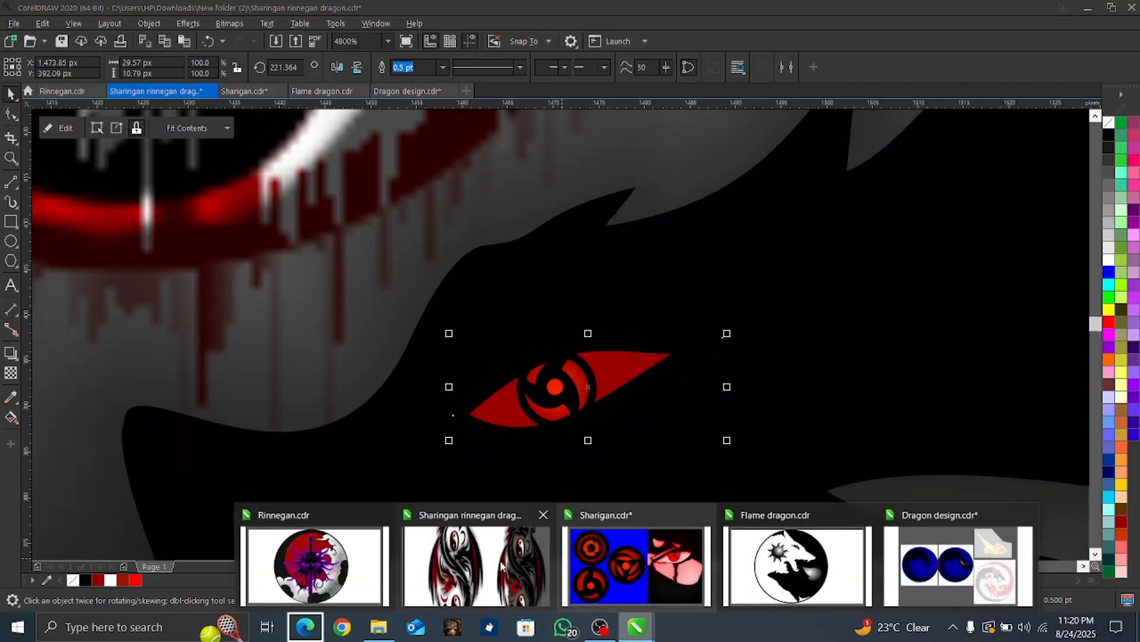
{"action": "left_click", "coordinate": [359, 550]}
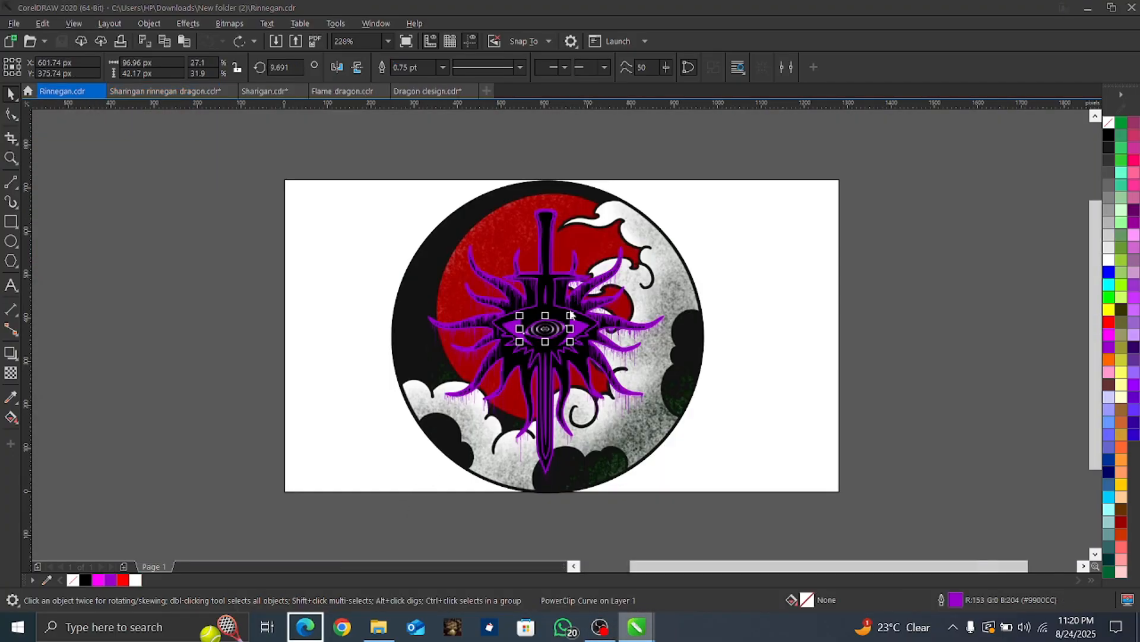
{"action": "key", "text": "Menu"}
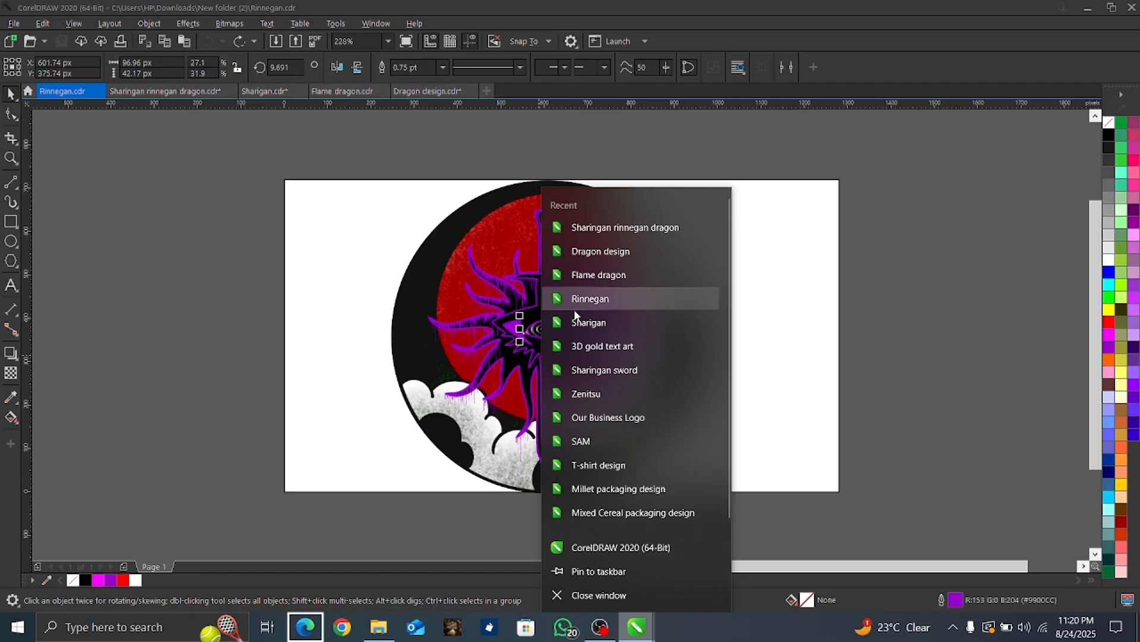
{"action": "left_click", "coordinate": [465, 361]}
{"action": "left_click", "coordinate": [556, 327]}
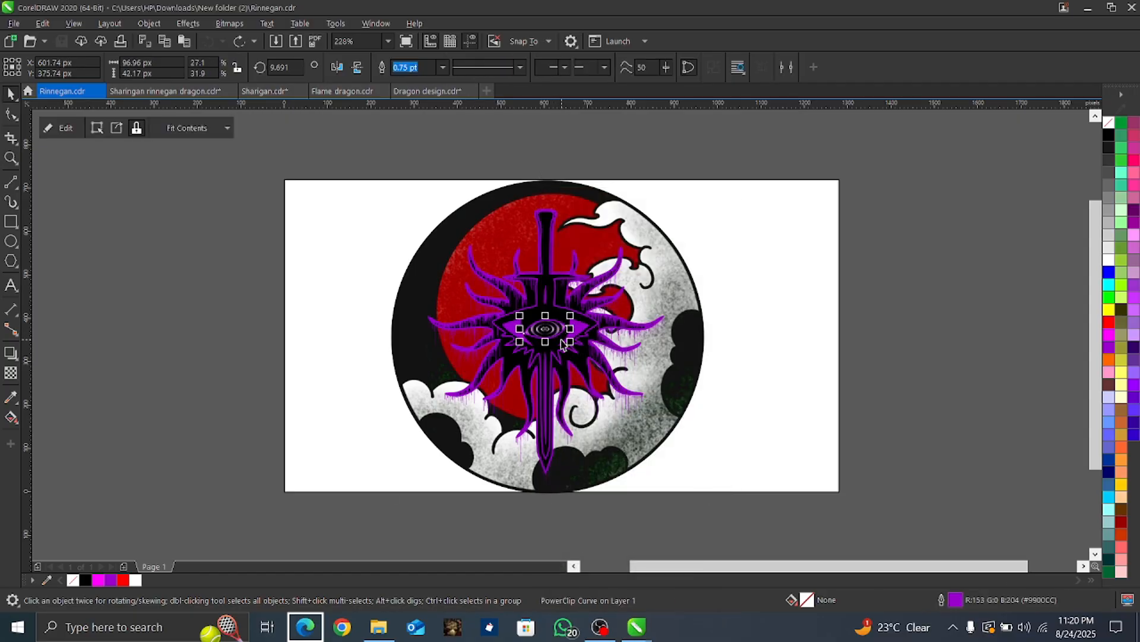
{"action": "left_click", "coordinate": [561, 346]}
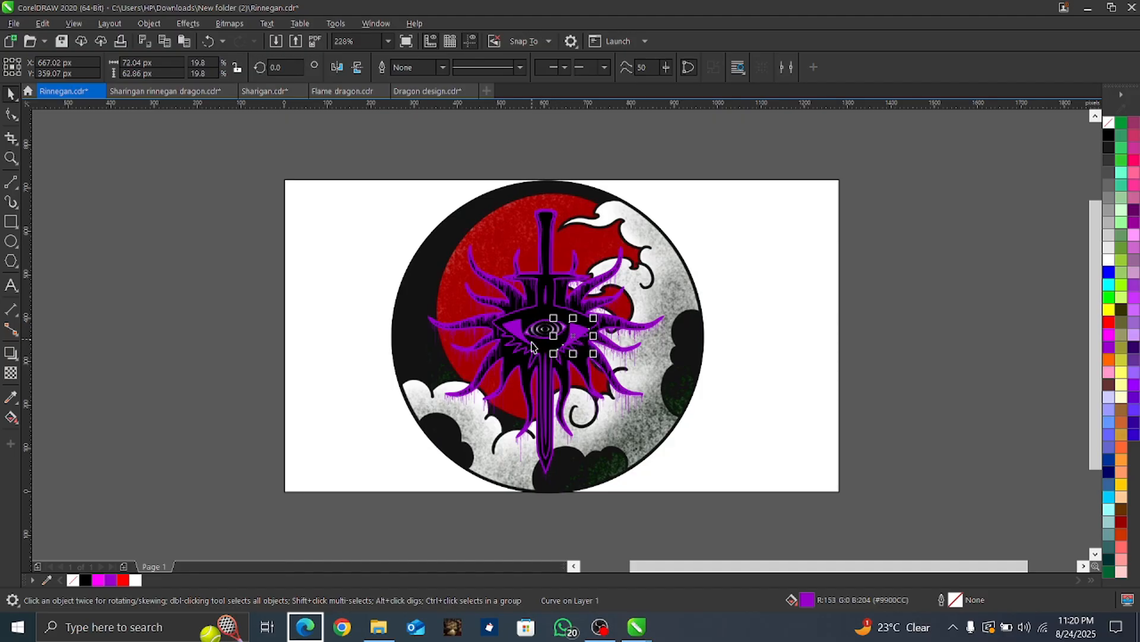
{"action": "left_click", "coordinate": [547, 332]}
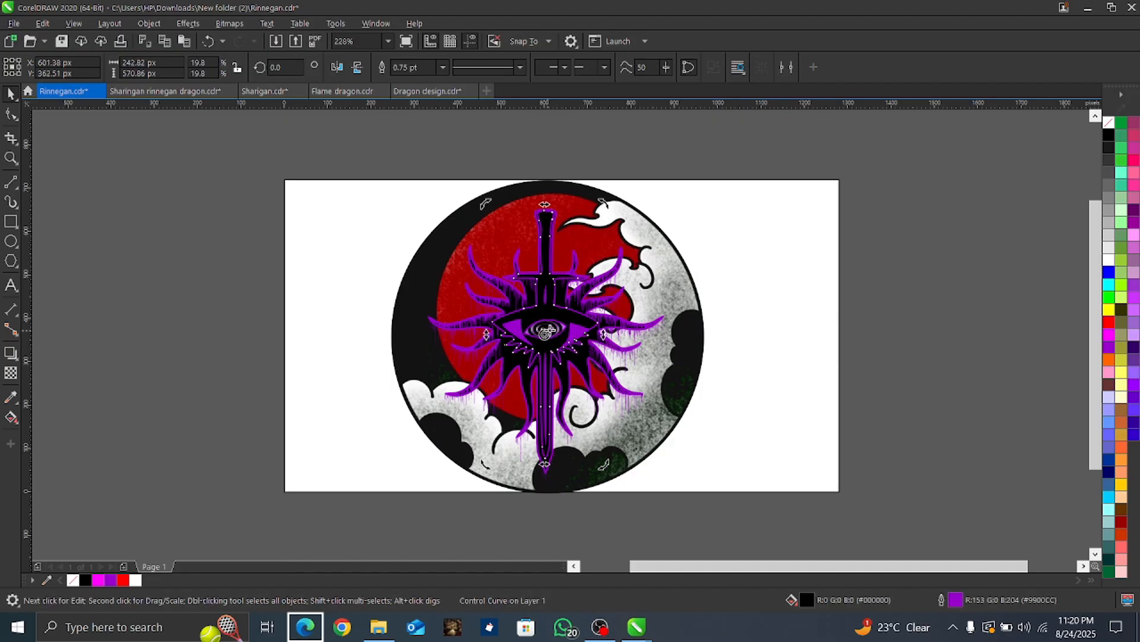
{"action": "scroll", "coordinate": [551, 335], "scroll_direction": "up", "scroll_amount": 4}
{"action": "left_click", "coordinate": [551, 338]}
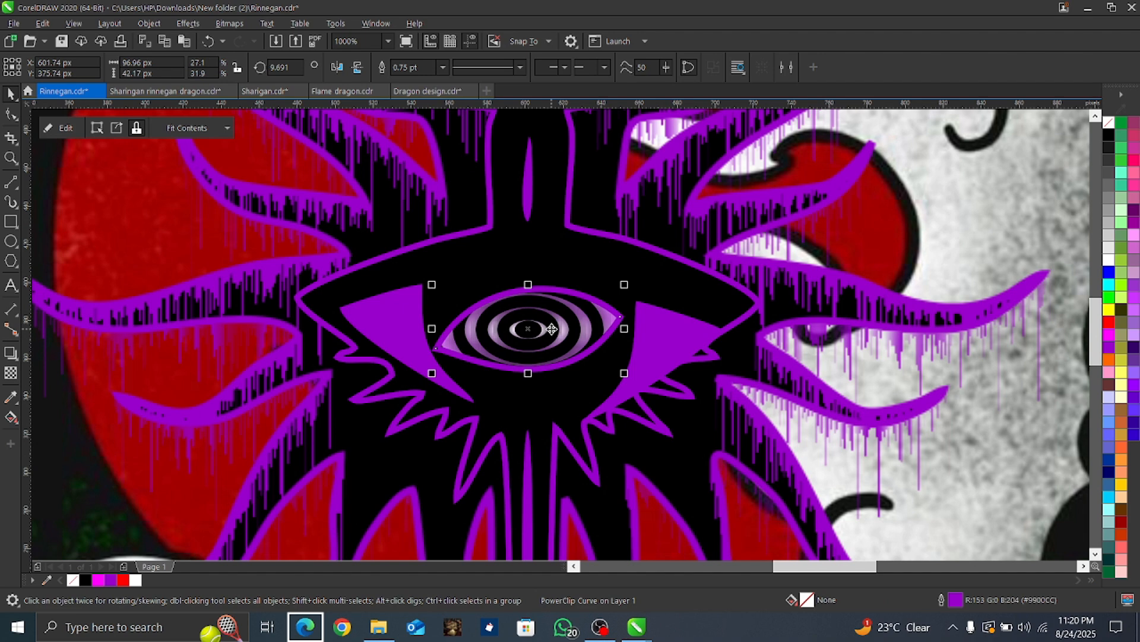
Step: Paste the Rinnegan eye into the Sharingan Rinnegan dragon document and move it beyond the upper dragon's wing, near X 1,733 px, Y 557 px
{"action": "mouse_move", "coordinate": [624, 637]}
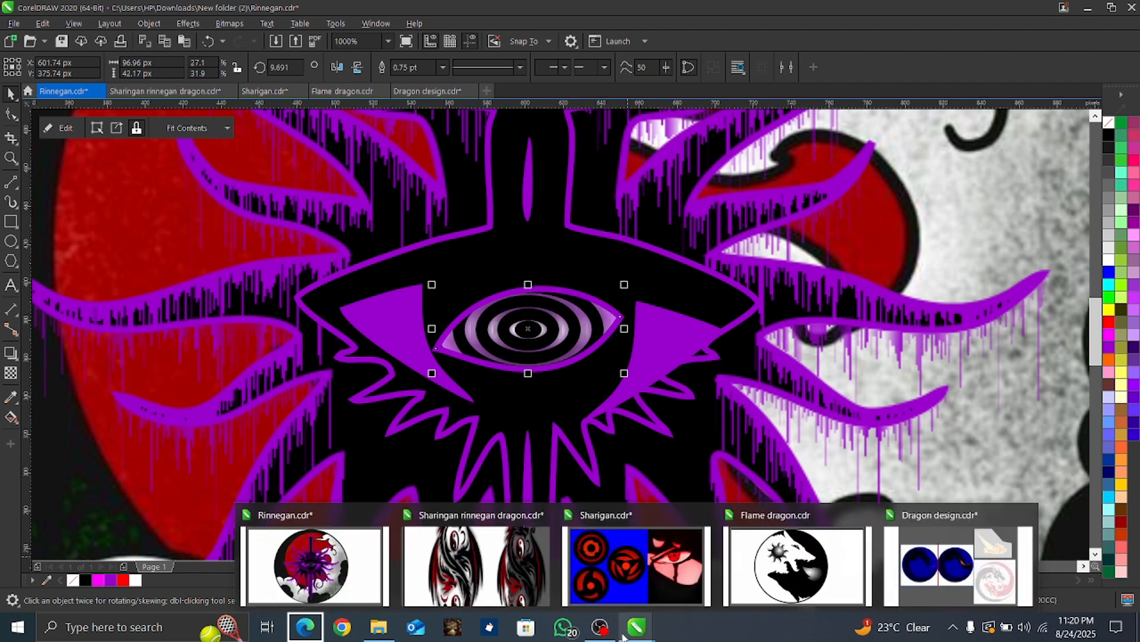
{"action": "left_click", "coordinate": [476, 561]}
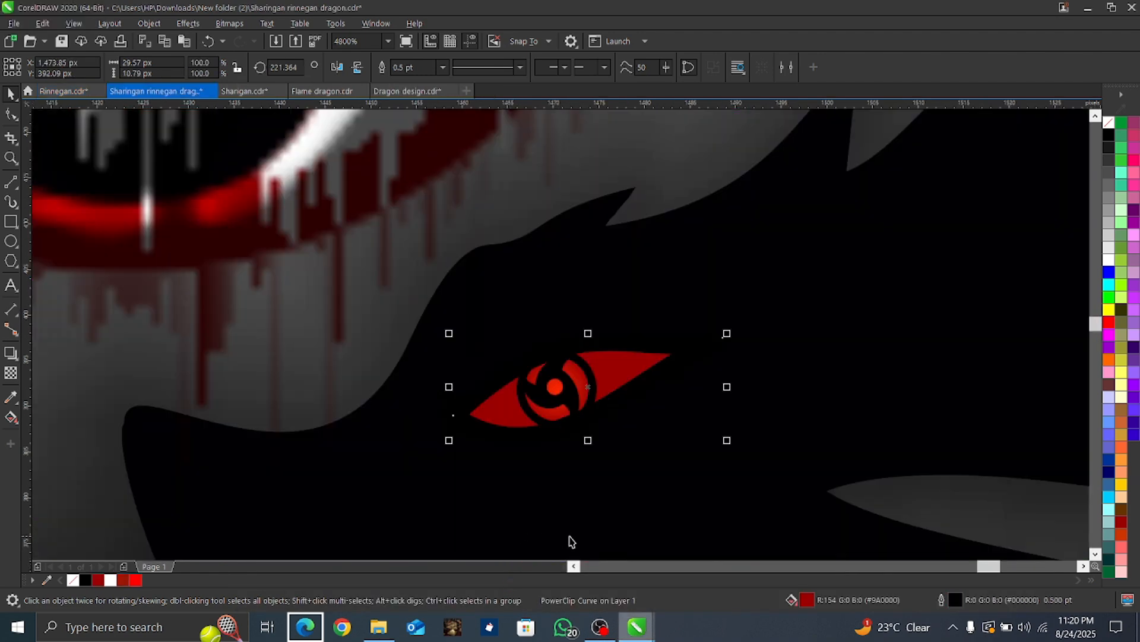
{"action": "scroll", "coordinate": [551, 435], "scroll_direction": "down", "scroll_amount": 4}
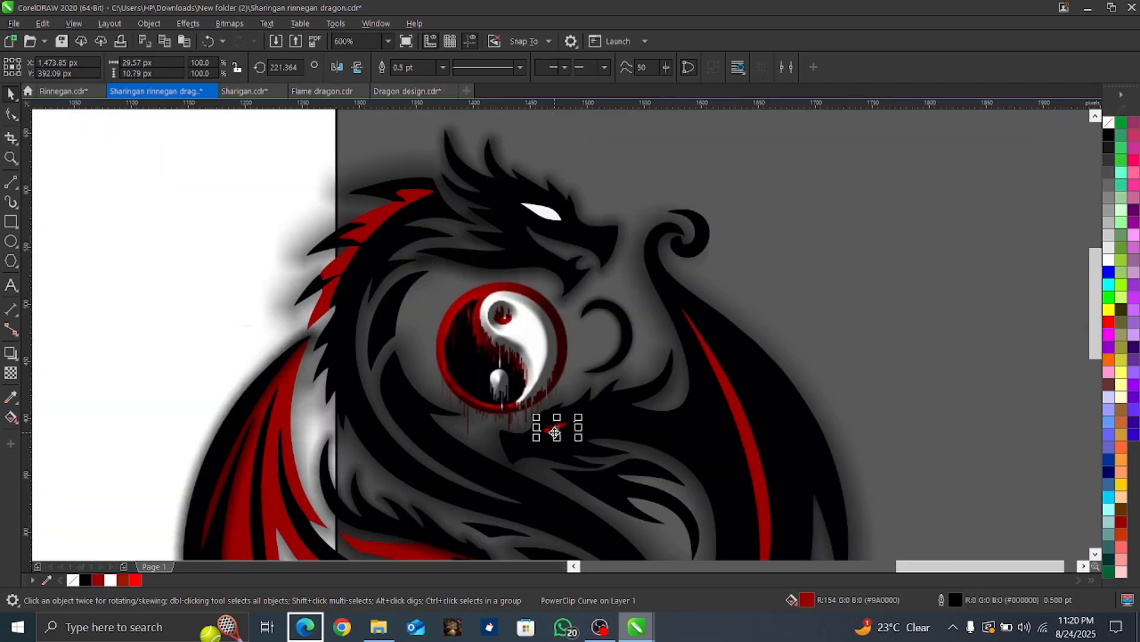
{"action": "key", "text": "ctrl+v"}
{"action": "scroll", "coordinate": [559, 434], "scroll_direction": "down", "scroll_amount": 1}
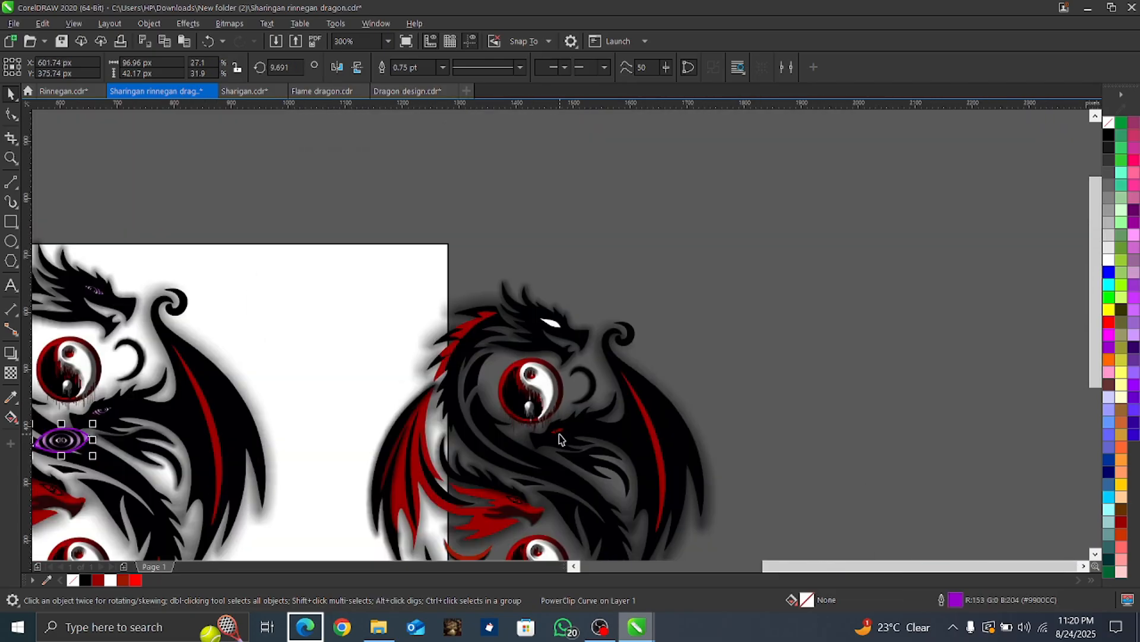
{"action": "left_click_drag", "start_coordinate": [67, 441], "coordinate": [720, 330]}
{"action": "scroll", "coordinate": [720, 329], "scroll_direction": "up", "scroll_amount": 2}
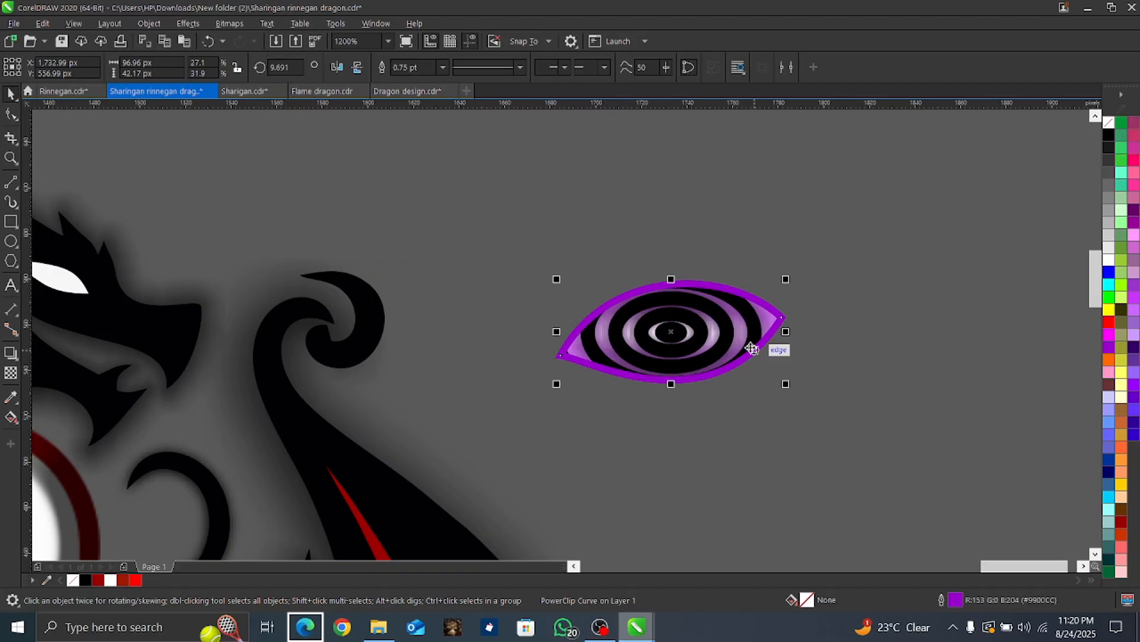
Step: Extract the ringed ellipse group from the Rinnegan eye's PowerClip frame
{"action": "left_click", "coordinate": [716, 348]}
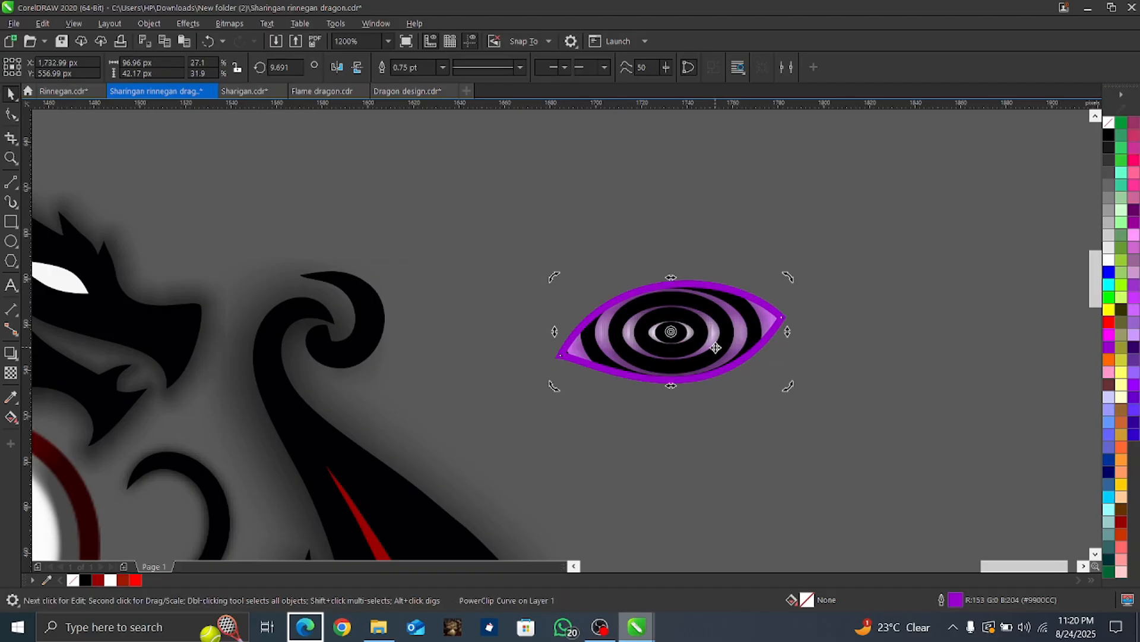
{"action": "left_click", "coordinate": [680, 333]}
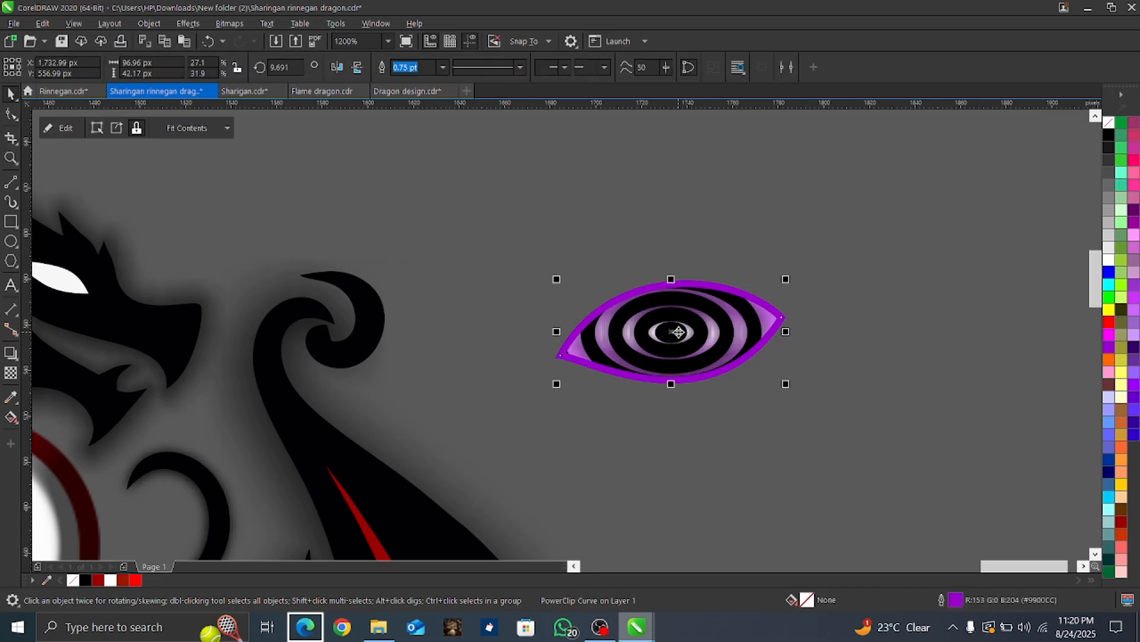
{"action": "left_click", "coordinate": [64, 124]}
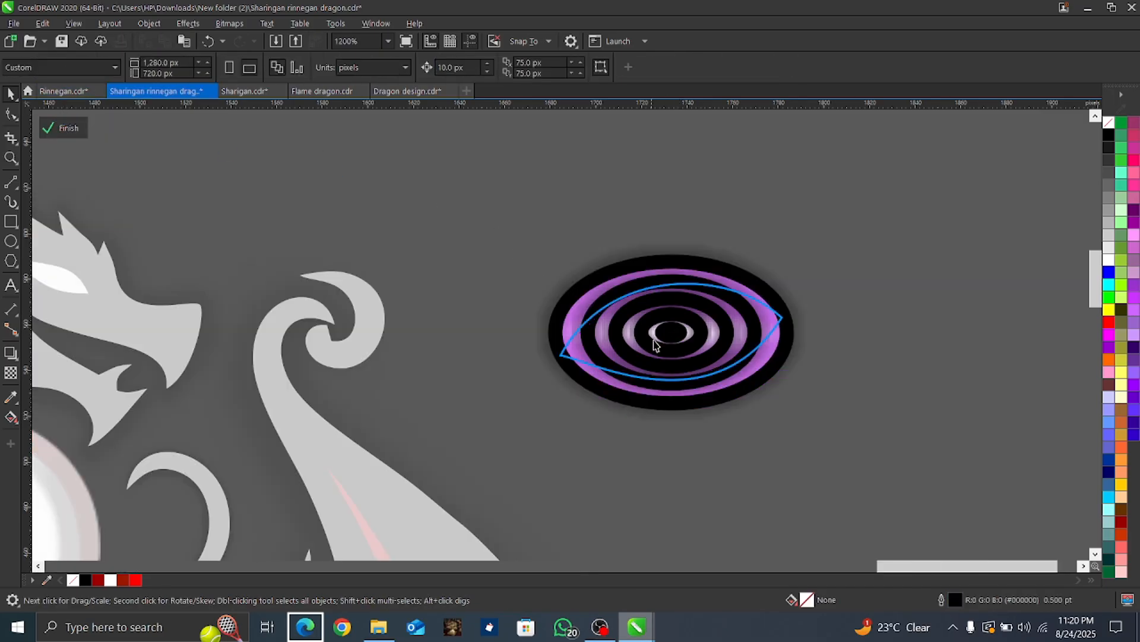
{"action": "left_click", "coordinate": [669, 399]}
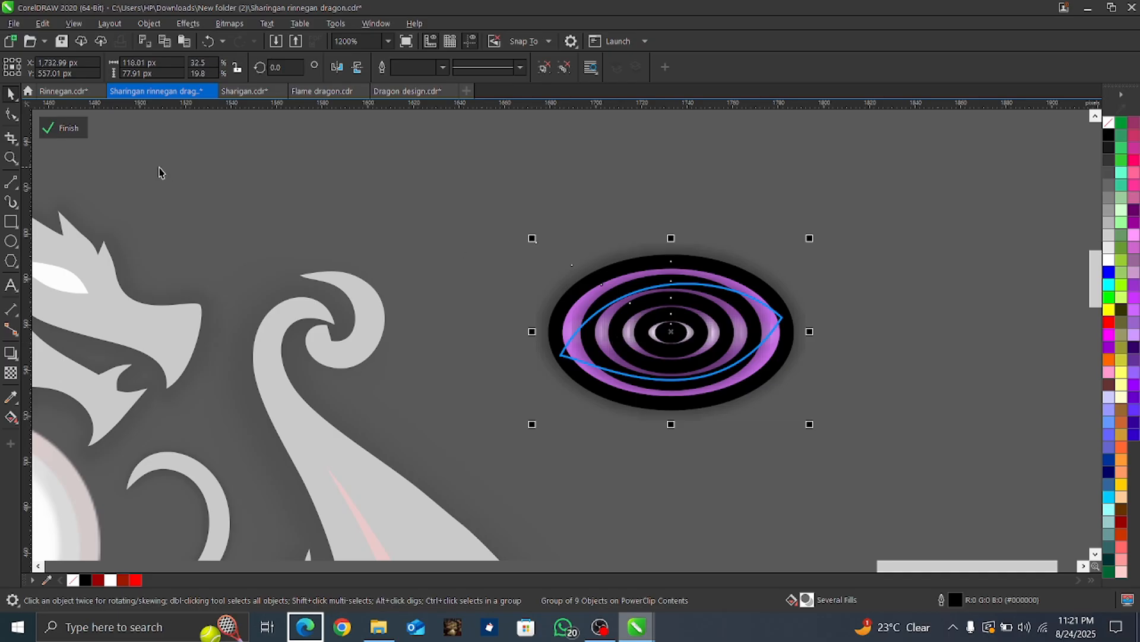
{"action": "left_click", "coordinate": [54, 128]}
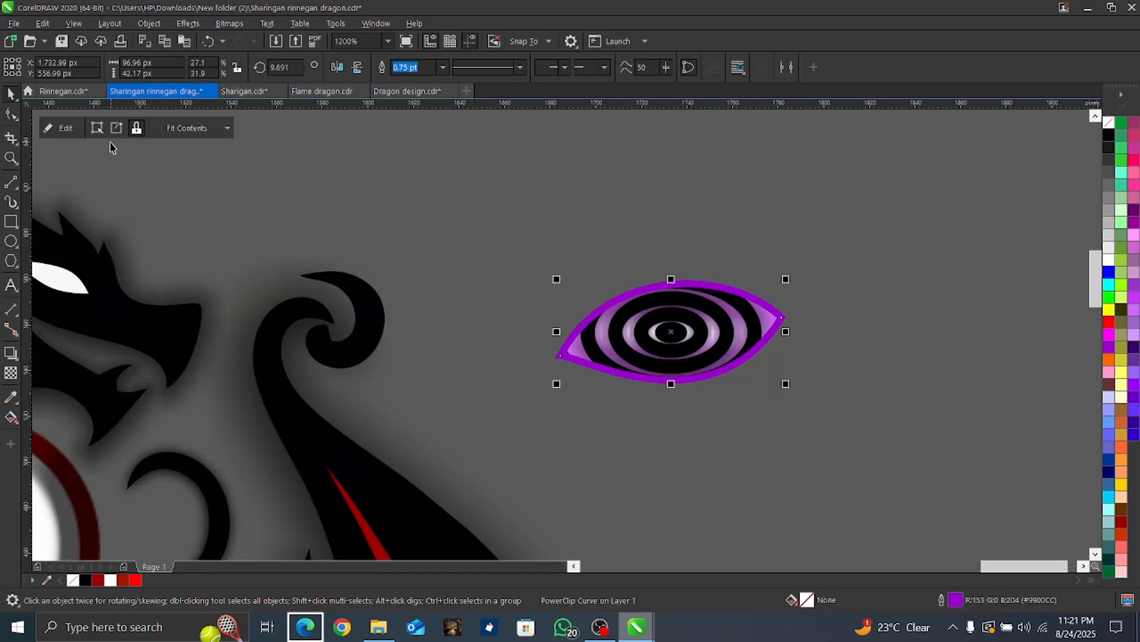
{"action": "left_click", "coordinate": [116, 130]}
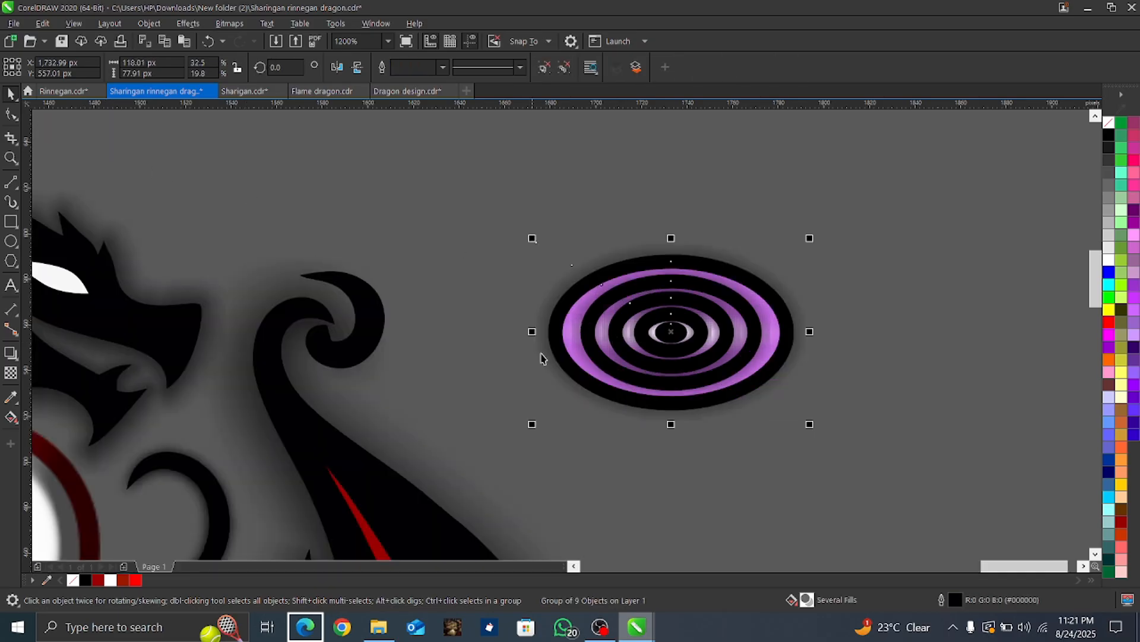
Step: Move the extracted ringed group off the almond-shaped eye frame and delete the frame
{"action": "left_click_drag", "start_coordinate": [671, 403], "coordinate": [499, 317]}
{"action": "left_click", "coordinate": [688, 369]}
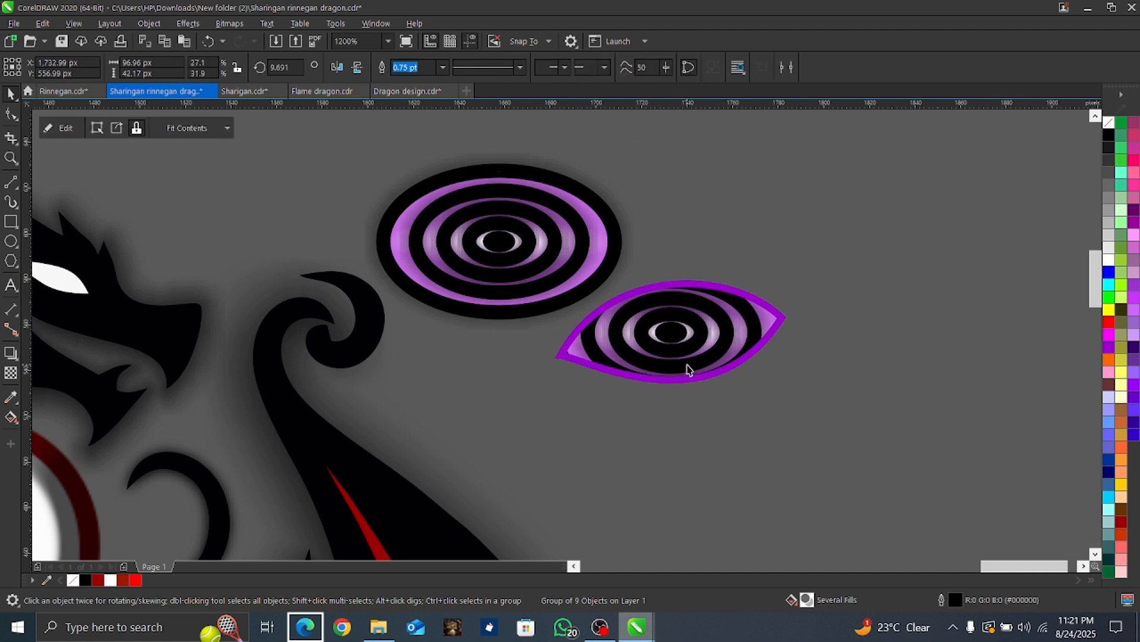
{"action": "key", "text": "Delete"}
Step: Move the ringed group near the black dragon's head below the upper yin-yang and scale it down to about 66.52 px by 43.92 px
{"action": "scroll", "coordinate": [420, 370], "scroll_direction": "down", "scroll_amount": 2}
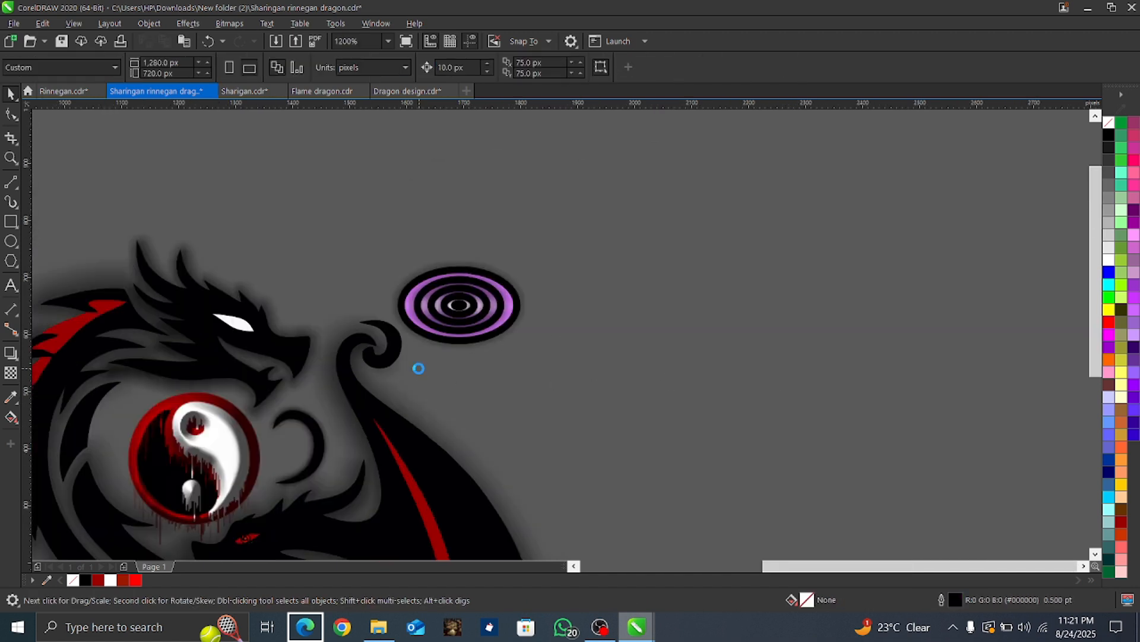
{"action": "scroll", "coordinate": [314, 468], "scroll_direction": "up", "scroll_amount": 1}
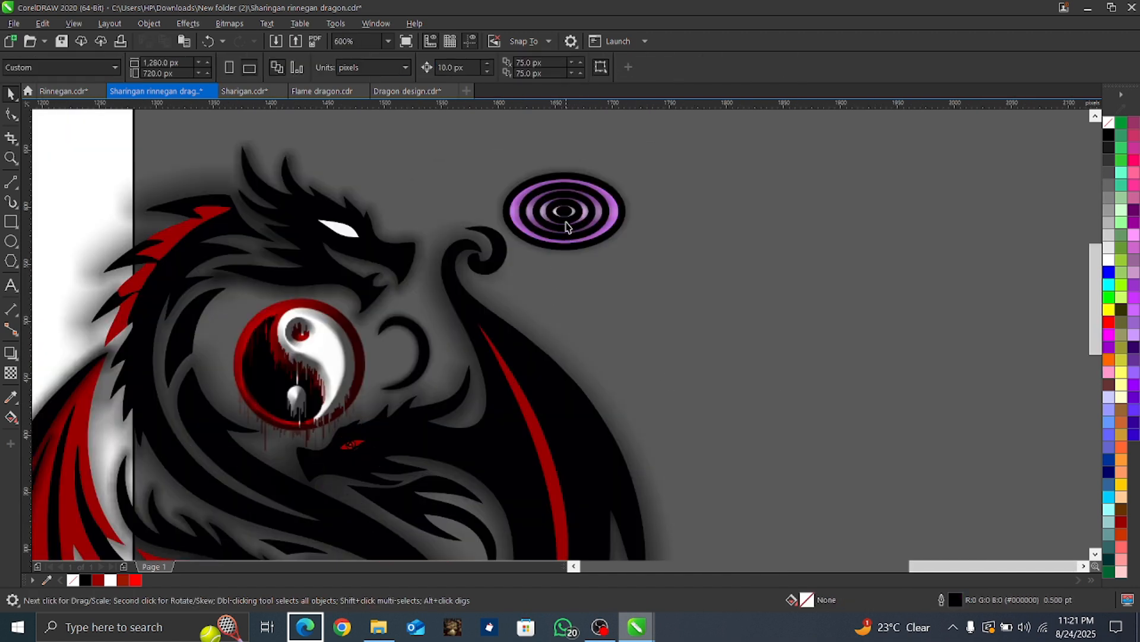
{"action": "left_click_drag", "start_coordinate": [566, 226], "coordinate": [375, 392]}
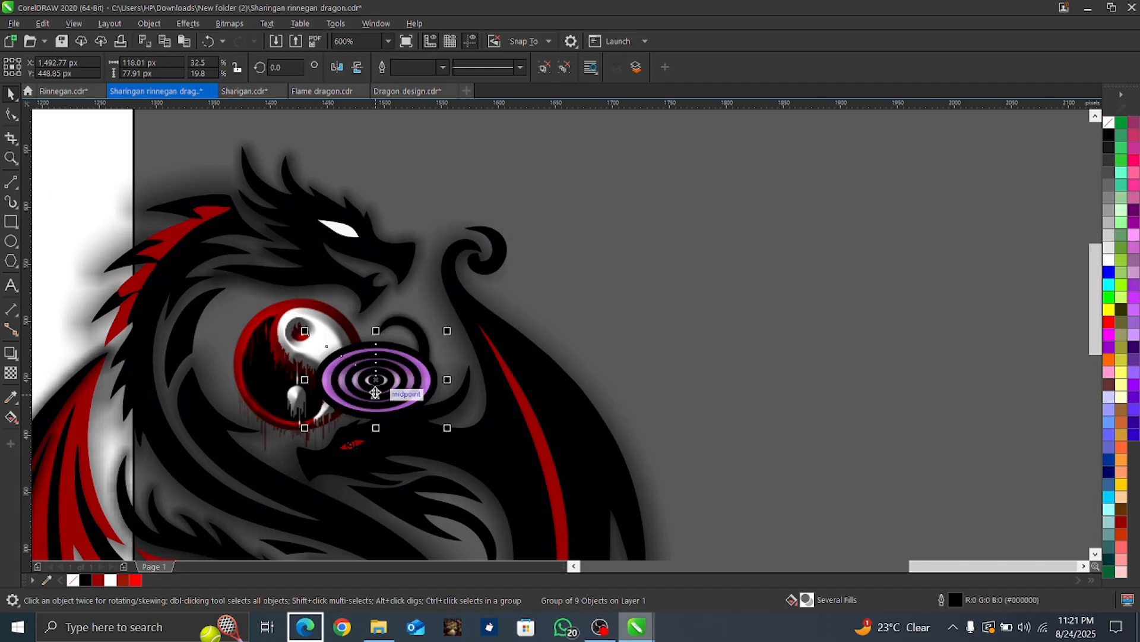
{"action": "right_click", "coordinate": [375, 392]}
{"action": "left_click", "coordinate": [356, 390]}
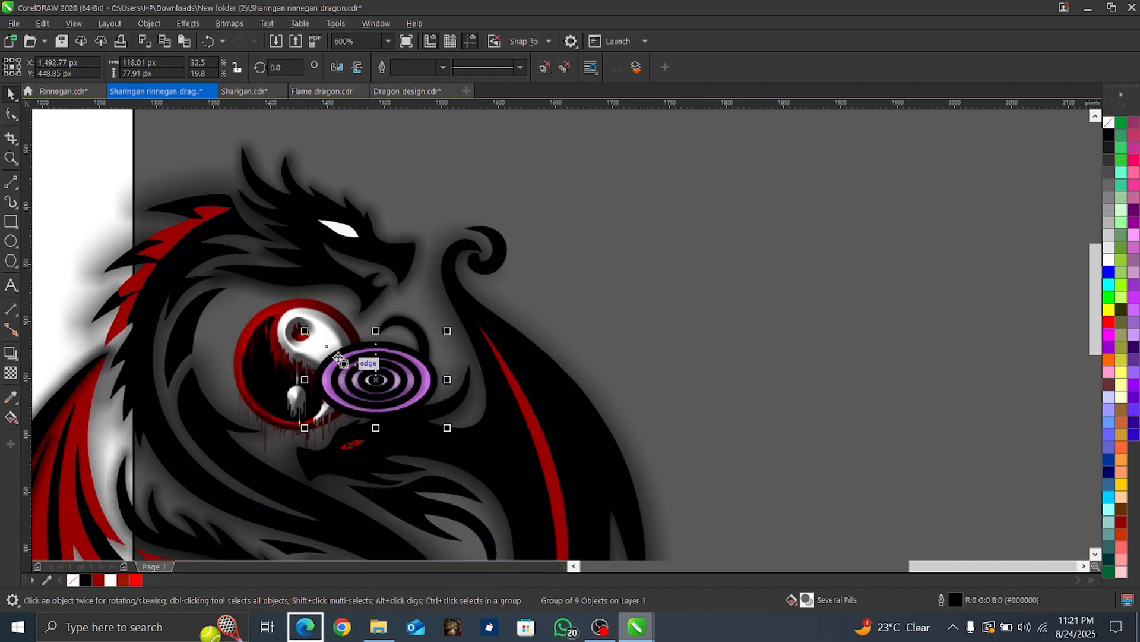
{"action": "left_click_drag", "start_coordinate": [304, 330], "coordinate": [366, 372]}
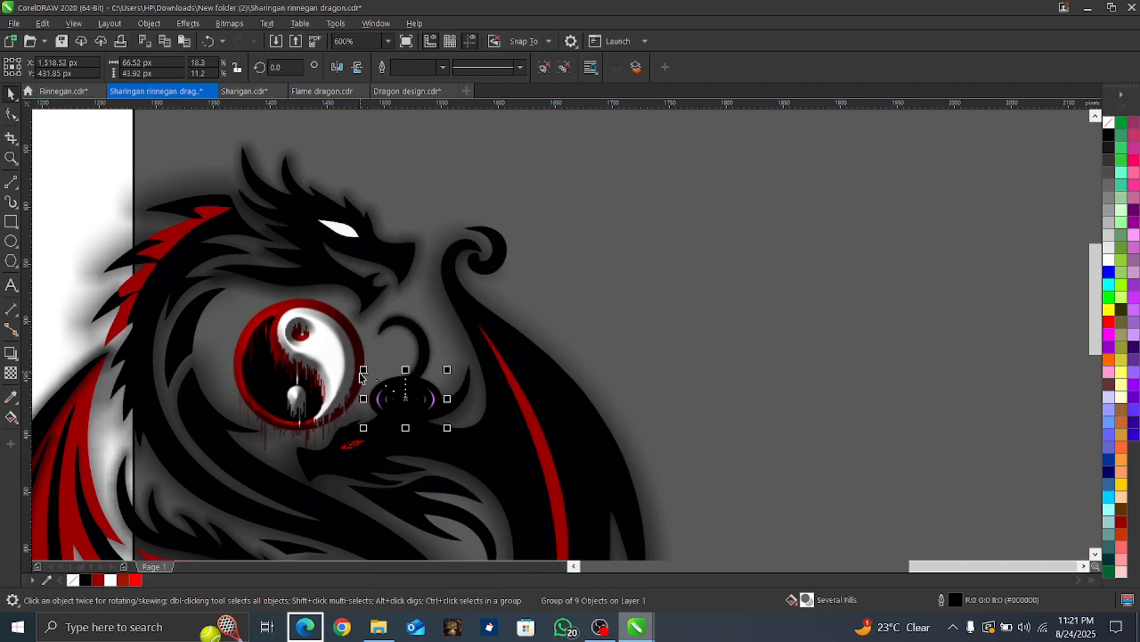
Step: Set the ringed group's outline width to 0.75 pt and PowerClip it inside the Sharingan eye of the black dragon below the upper yin-yang
{"action": "left_click", "coordinate": [444, 67]}
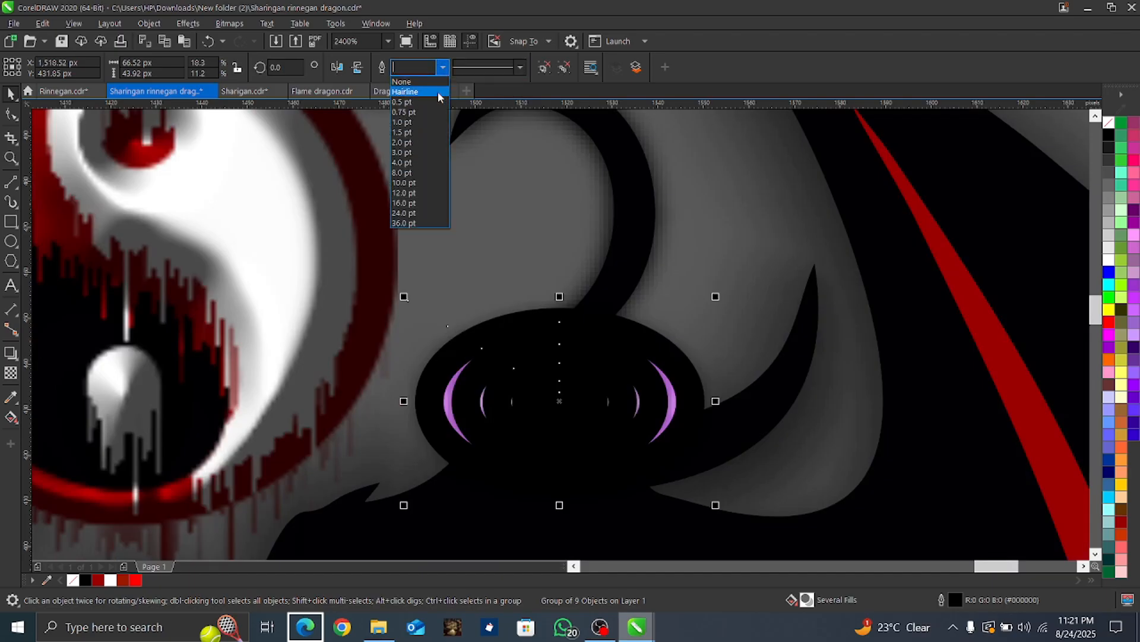
{"action": "left_click", "coordinate": [410, 112]}
{"action": "scroll", "coordinate": [445, 262], "scroll_direction": "down", "scroll_amount": 2}
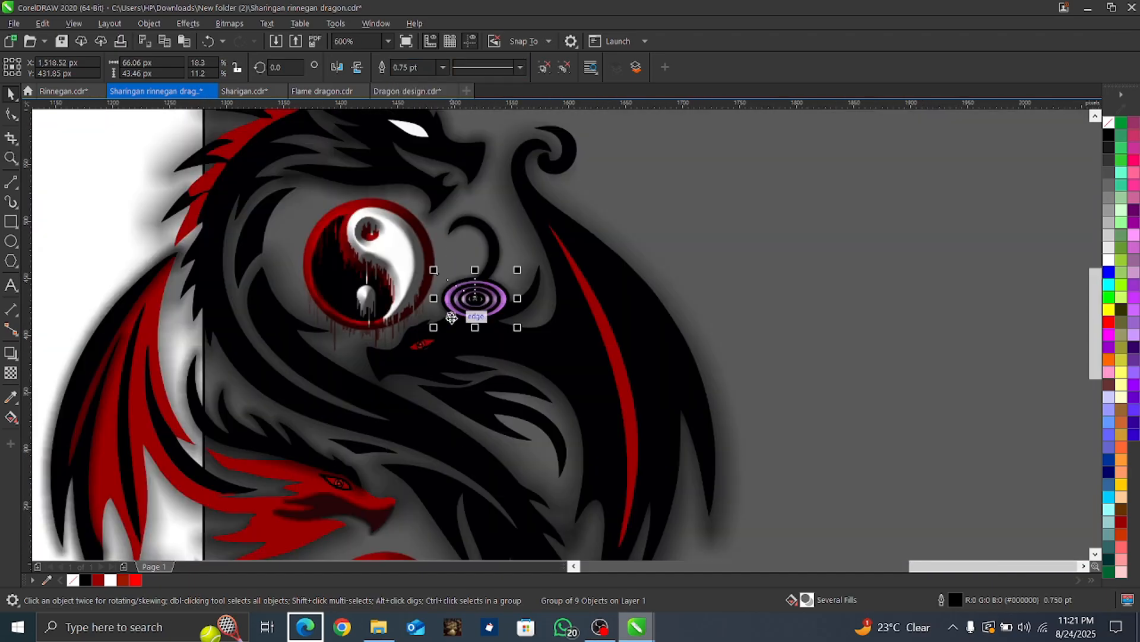
{"action": "right_click", "coordinate": [474, 315]}
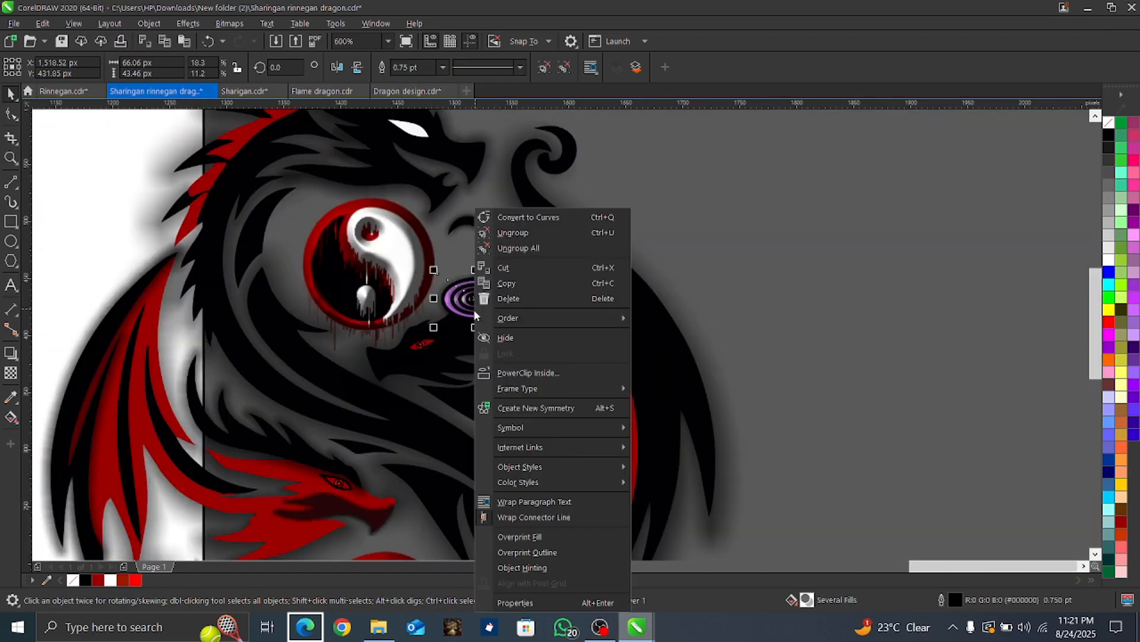
{"action": "left_click", "coordinate": [528, 373]}
{"action": "left_click", "coordinate": [426, 341]}
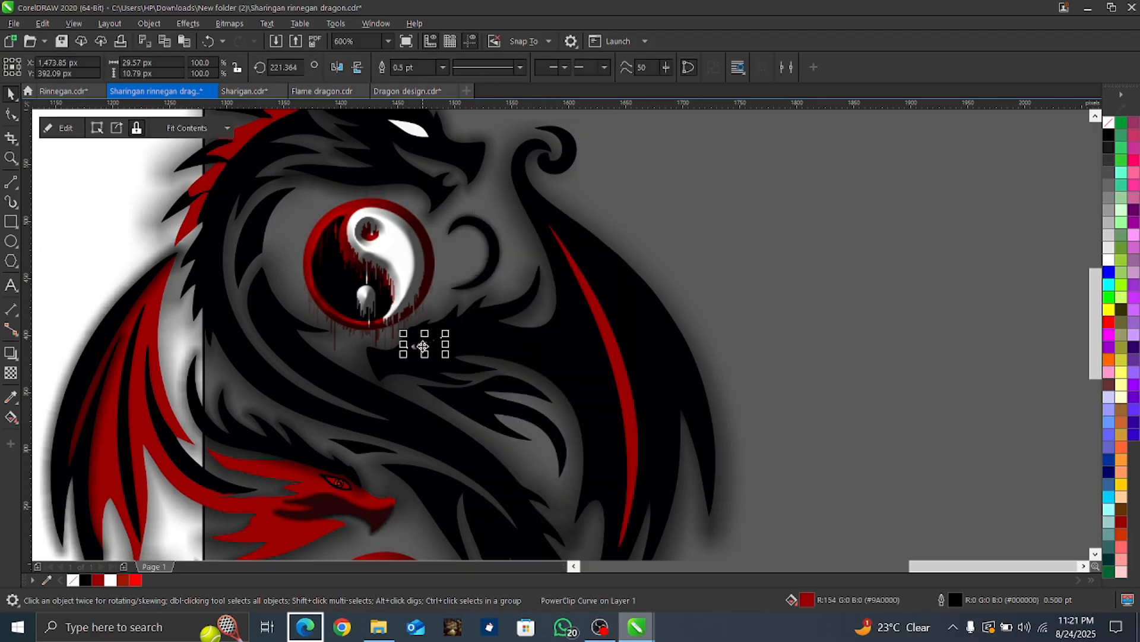
Step: Edit the eye's PowerClip contents, scaling the ringed group to about 43.95 px by 28.91 px and setting its outline to Hairline
{"action": "scroll", "coordinate": [423, 347], "scroll_direction": "up", "scroll_amount": 1}
{"action": "left_click", "coordinate": [60, 127]}
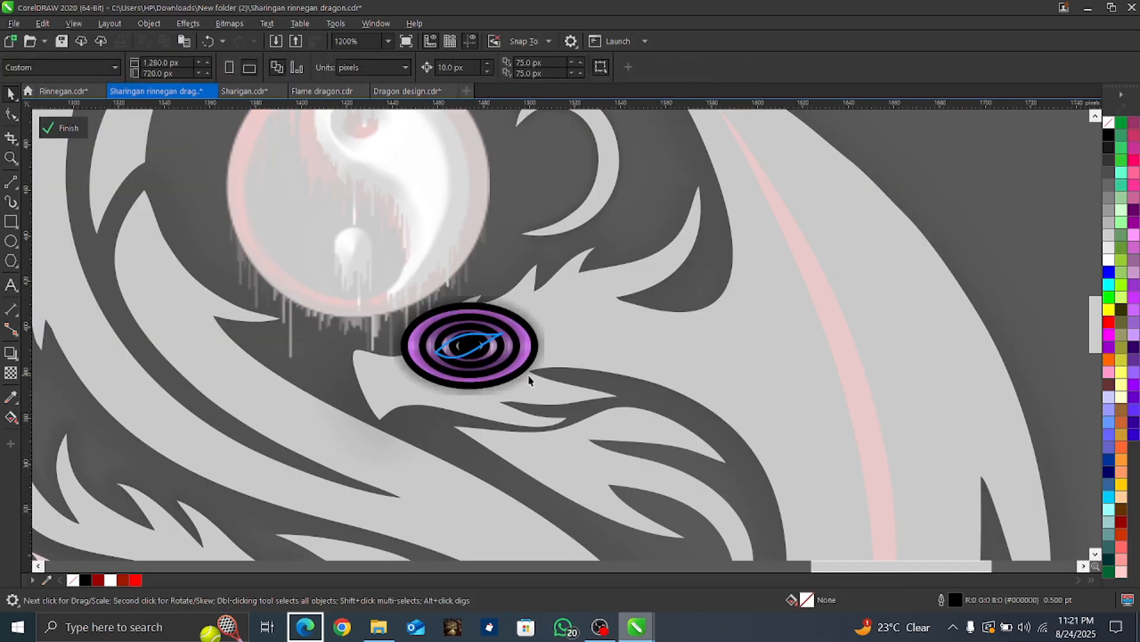
{"action": "left_click", "coordinate": [518, 365]}
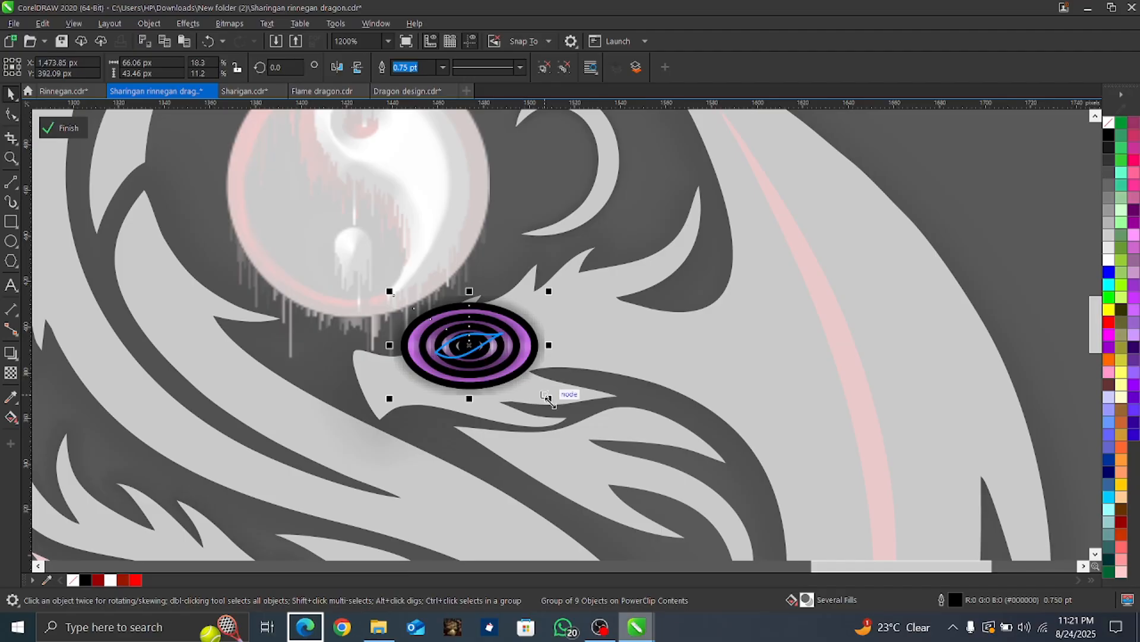
{"action": "left_click_drag", "start_coordinate": [548, 398], "coordinate": [517, 373]}
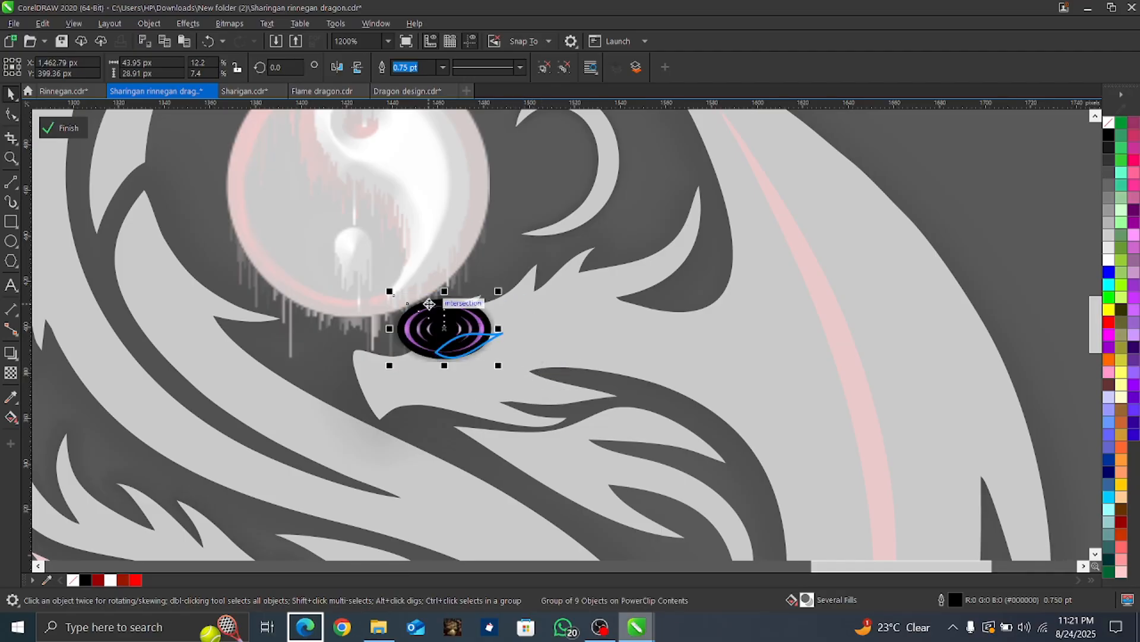
{"action": "left_click", "coordinate": [442, 67]}
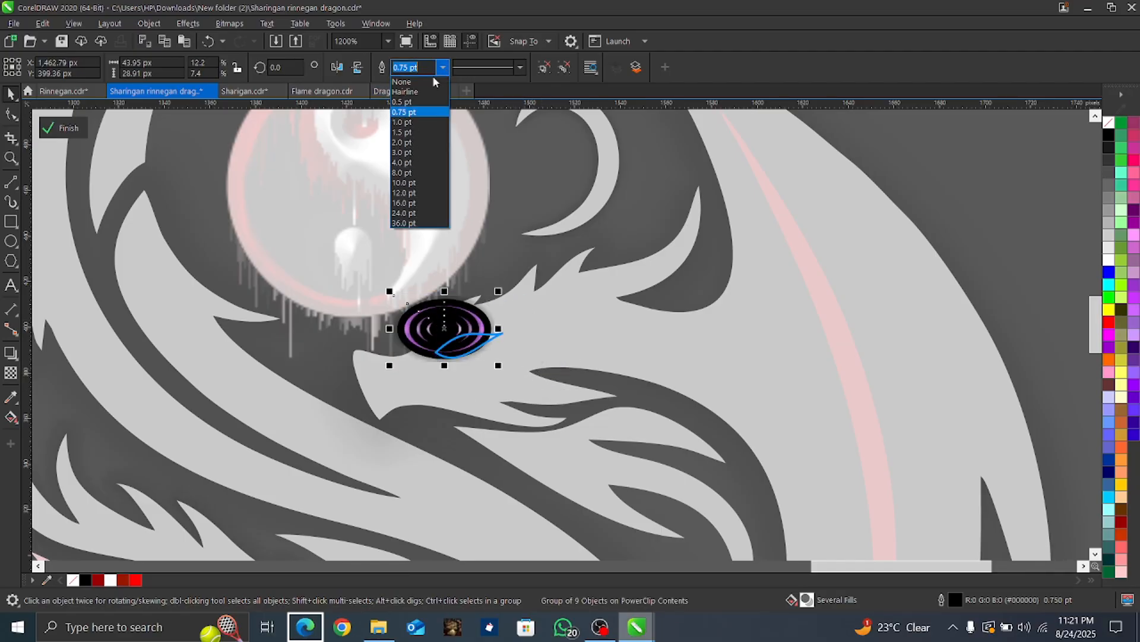
{"action": "left_click", "coordinate": [418, 89]}
Step: Move the ringed group aside inside the PowerClip and delete the red Sharingan iris
{"action": "left_click_drag", "start_coordinate": [459, 306], "coordinate": [464, 335]}
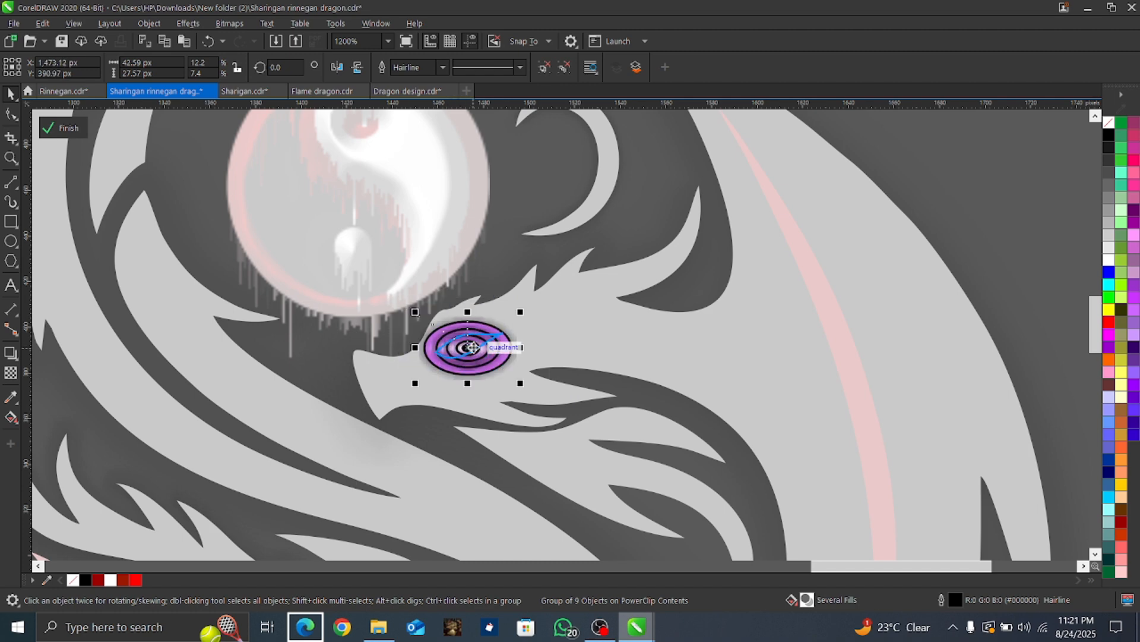
{"action": "scroll", "coordinate": [473, 347], "scroll_direction": "up", "scroll_amount": 2}
{"action": "left_click_drag", "start_coordinate": [495, 379], "coordinate": [670, 364]}
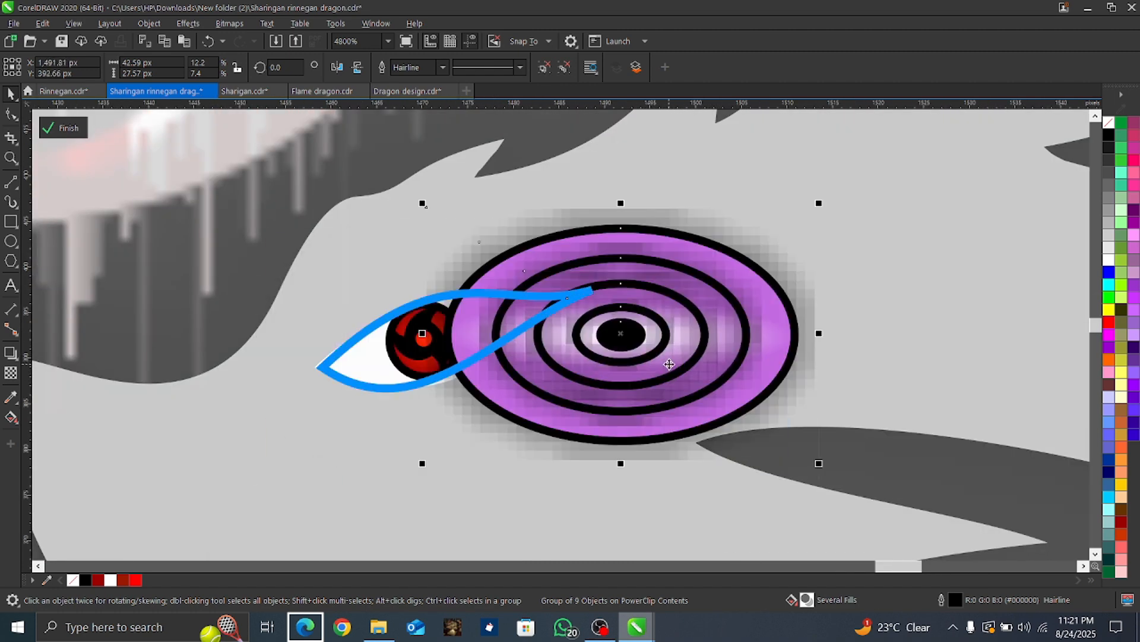
{"action": "left_click", "coordinate": [404, 353]}
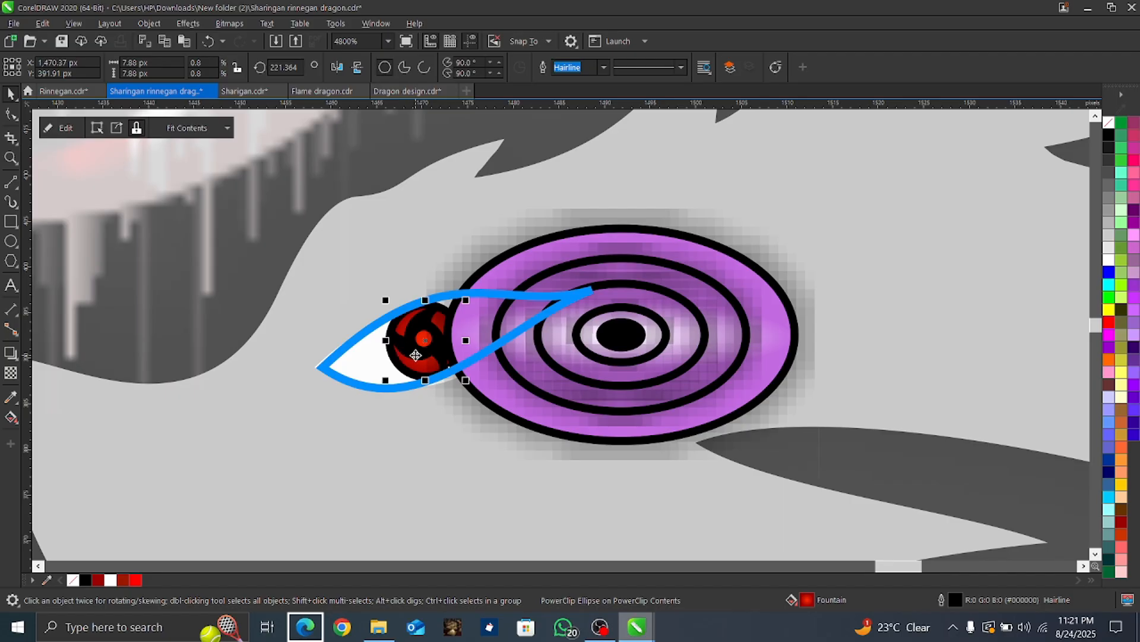
{"action": "key", "text": "Delete"}
Step: Position the ringed group over the eye outline near X 1,472.54 px, Y 393.24 px and finish editing the PowerClip
{"action": "left_click_drag", "start_coordinate": [591, 352], "coordinate": [436, 350]}
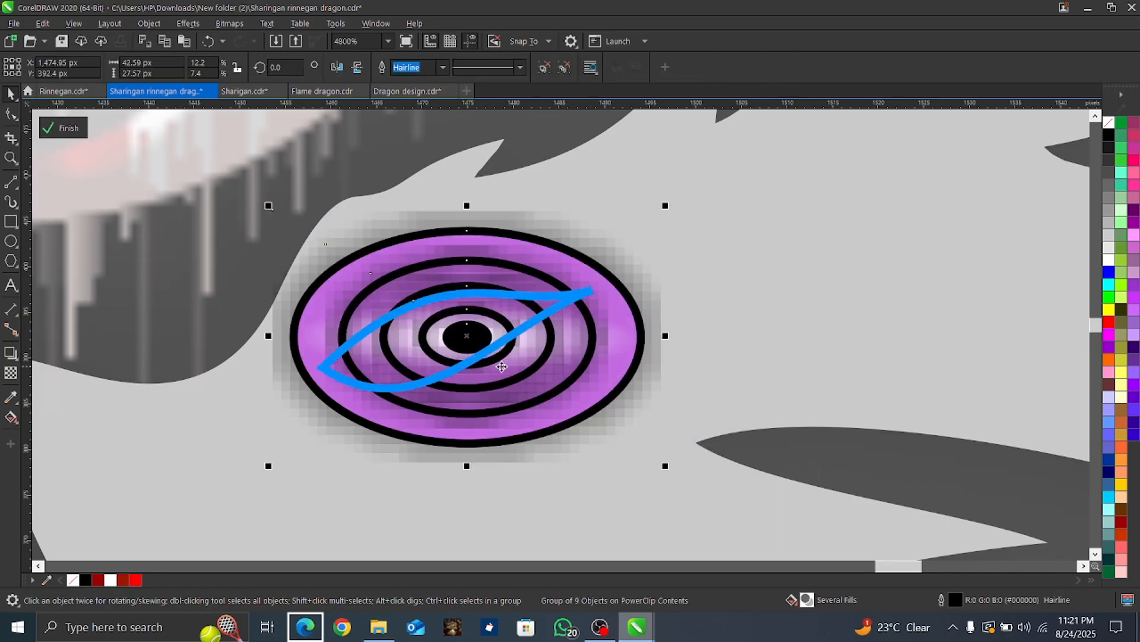
{"action": "left_click_drag", "start_coordinate": [502, 366], "coordinate": [480, 359]}
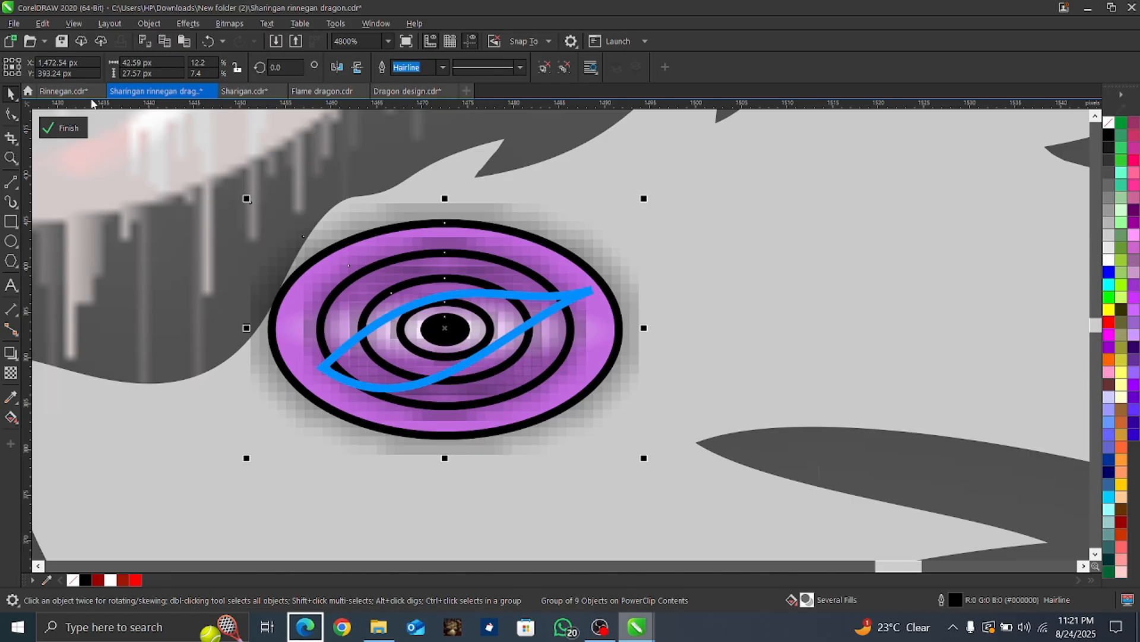
{"action": "left_click", "coordinate": [78, 129]}
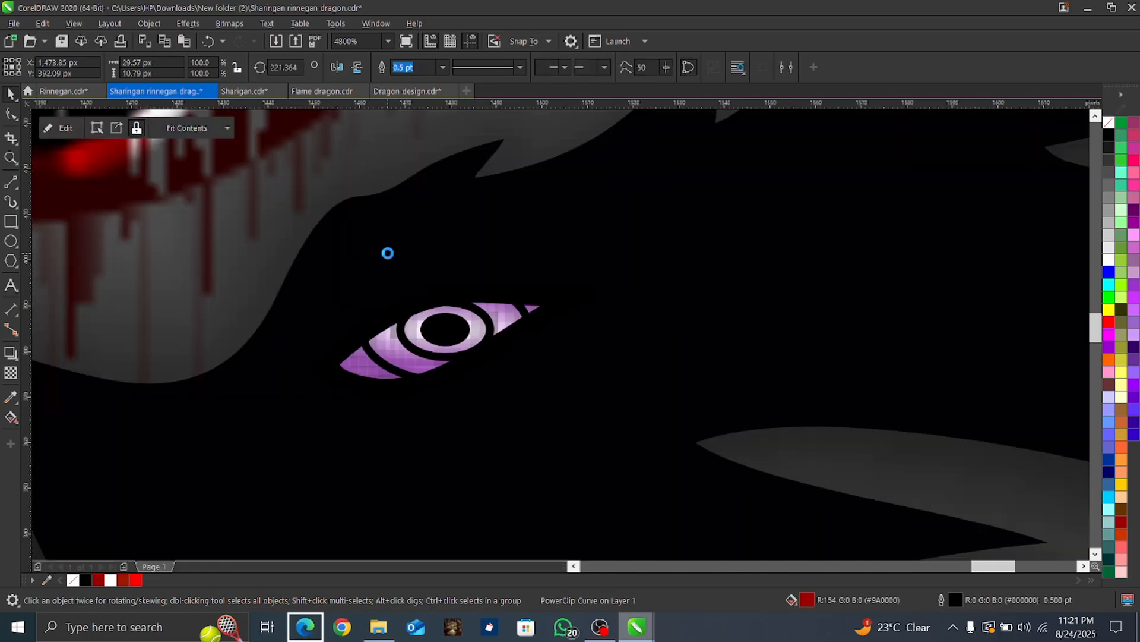
{"action": "scroll", "coordinate": [387, 252], "scroll_direction": "down", "scroll_amount": 2}
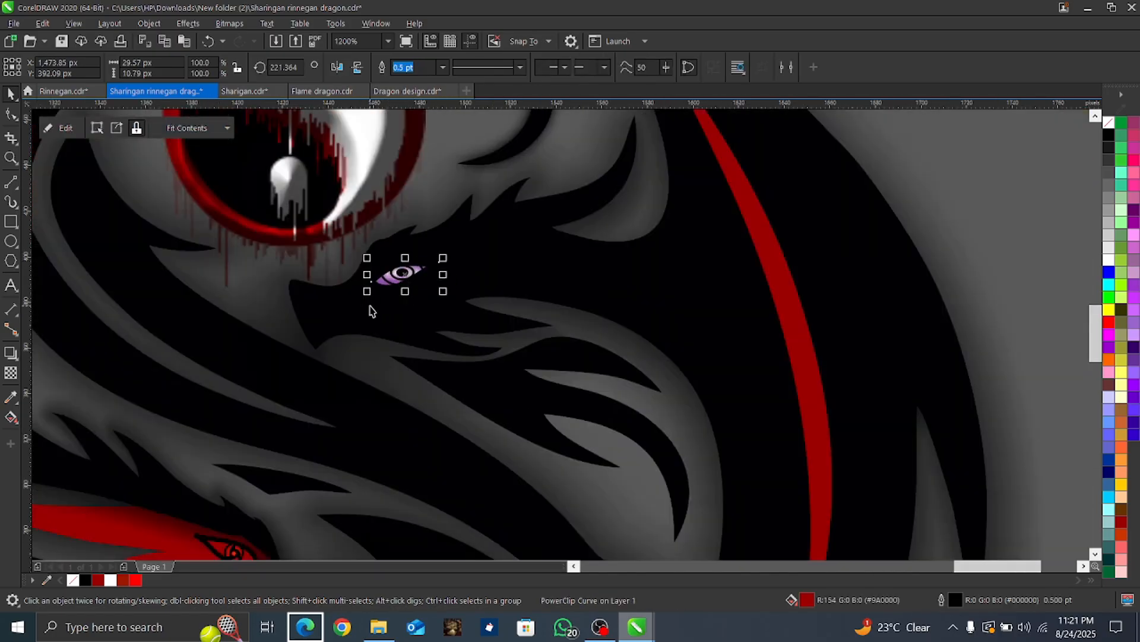
{"action": "double_click", "coordinate": [369, 335]}
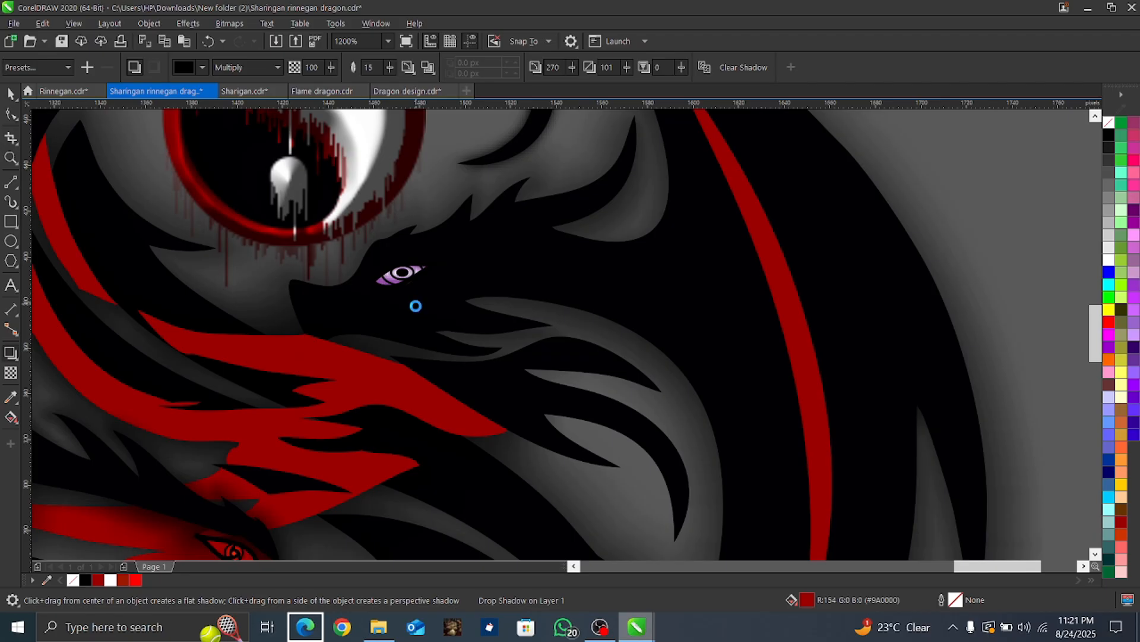
{"action": "key", "text": "space"}
Step: Duplicate the finished Rinnegan eye and move the copy over the upper black dragon's white eye, near X 1,465.54 px, Y 581.62 px
{"action": "left_click", "coordinate": [403, 275]}
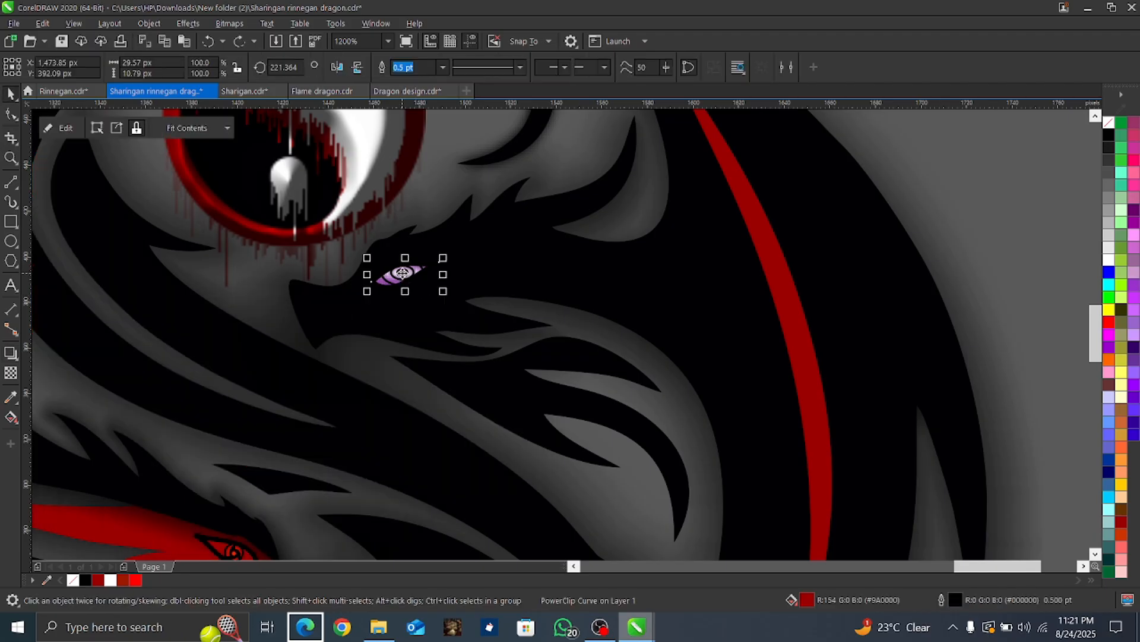
{"action": "key", "text": "ctrl+d"}
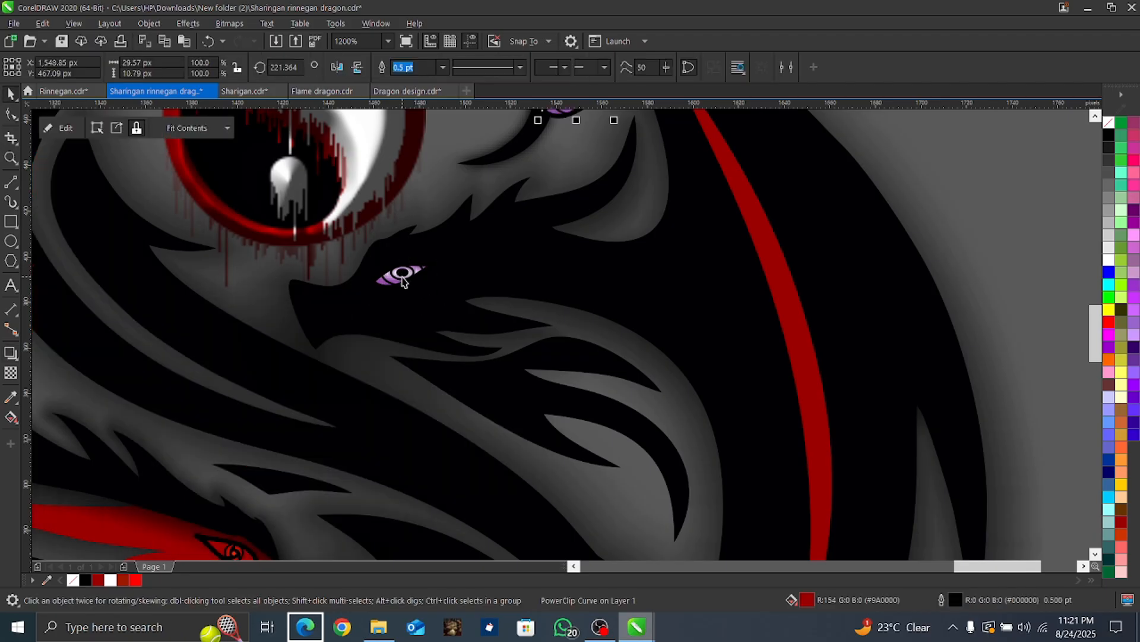
{"action": "scroll", "coordinate": [404, 277], "scroll_direction": "down", "scroll_amount": 2}
{"action": "scroll", "coordinate": [369, 242], "scroll_direction": "down", "scroll_amount": 2}
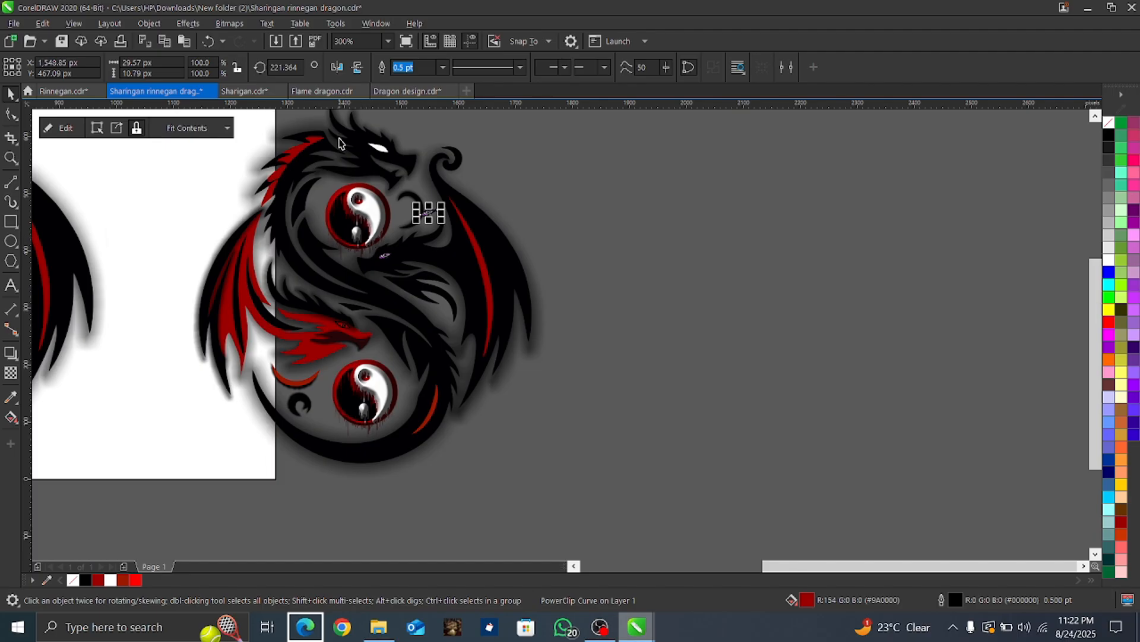
{"action": "scroll", "coordinate": [340, 143], "scroll_direction": "up", "scroll_amount": 2}
{"action": "left_click_drag", "start_coordinate": [511, 291], "coordinate": [413, 160]}
{"action": "scroll", "coordinate": [411, 137], "scroll_direction": "up", "scroll_amount": 6}
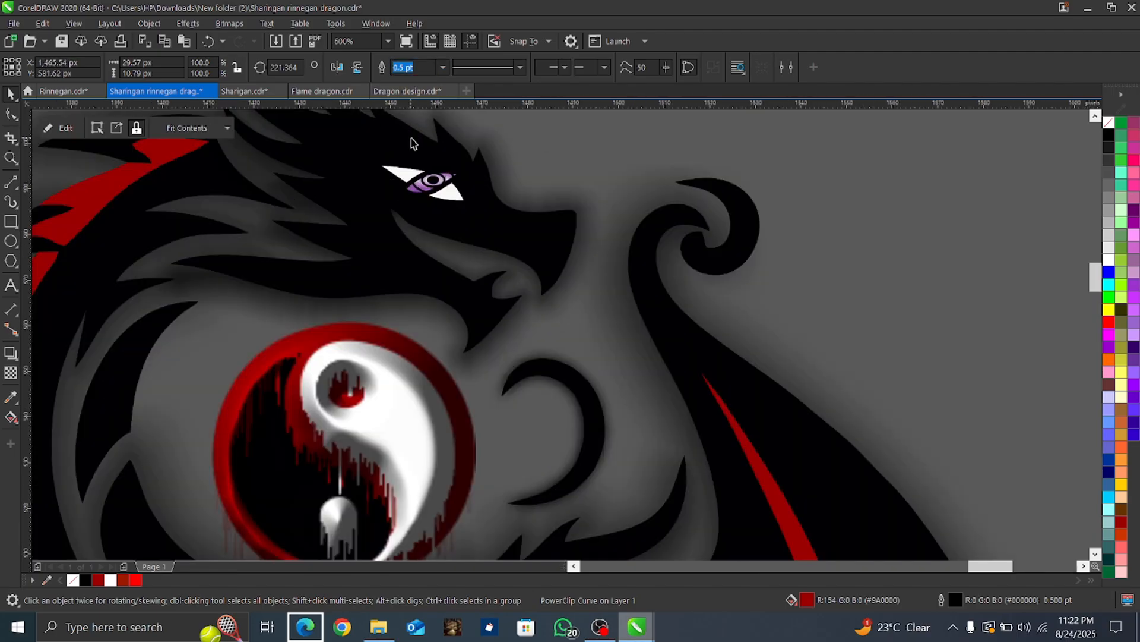
Step: Rotate the copied Rinnegan eye to 356.97 degrees and enlarge it to about 34.16 px by 18.42 px over the white eye
{"action": "left_click", "coordinate": [446, 303]}
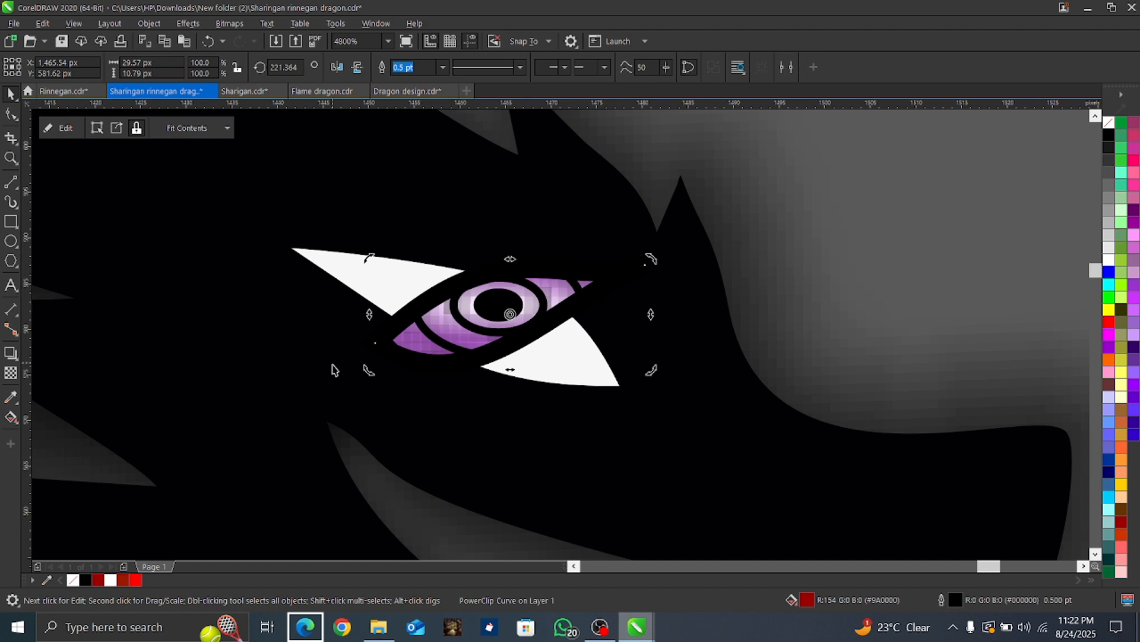
{"action": "left_click_drag", "start_coordinate": [368, 372], "coordinate": [622, 362]}
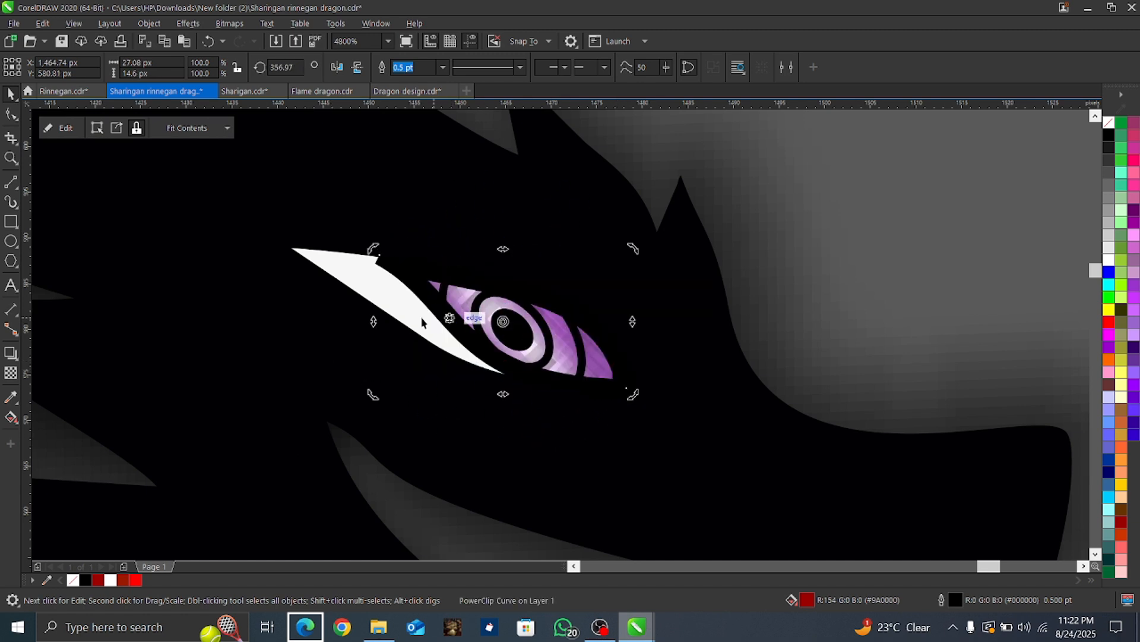
{"action": "left_click", "coordinate": [381, 374]}
{"action": "left_click_drag", "start_coordinate": [377, 391], "coordinate": [138, 426]}
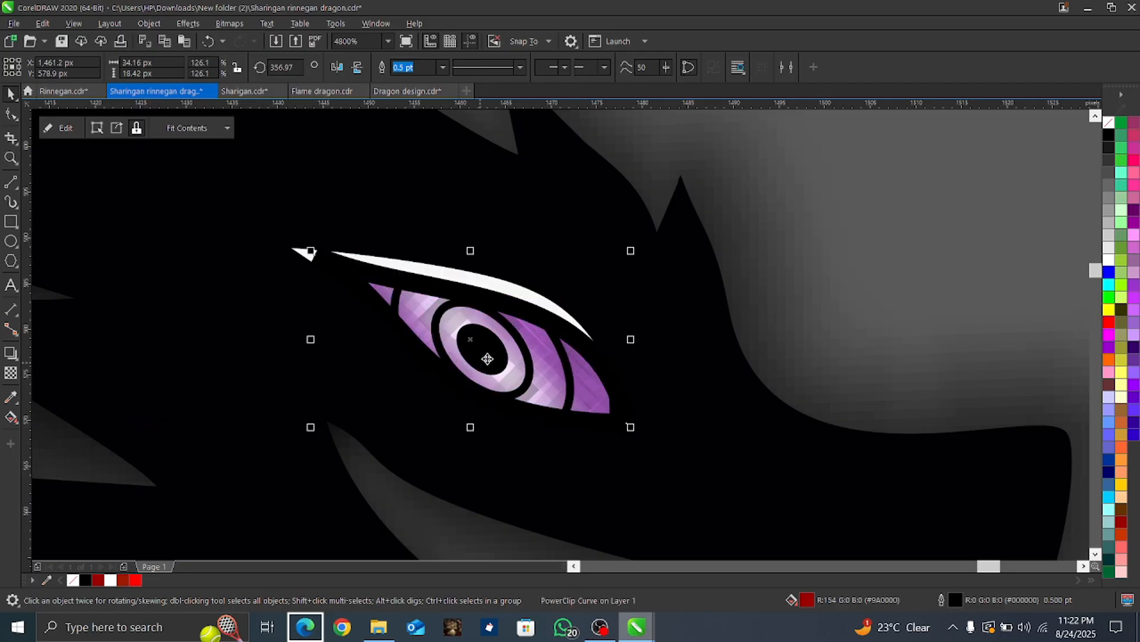
Step: Fit the copied Rinnegan eye fully over the upper dragon's white eye, rotated to 1.872 degrees and enlarged to about 38.88 px by 17.02 px
{"action": "left_click_drag", "start_coordinate": [486, 358], "coordinate": [461, 313]}
{"action": "left_click", "coordinate": [480, 332]}
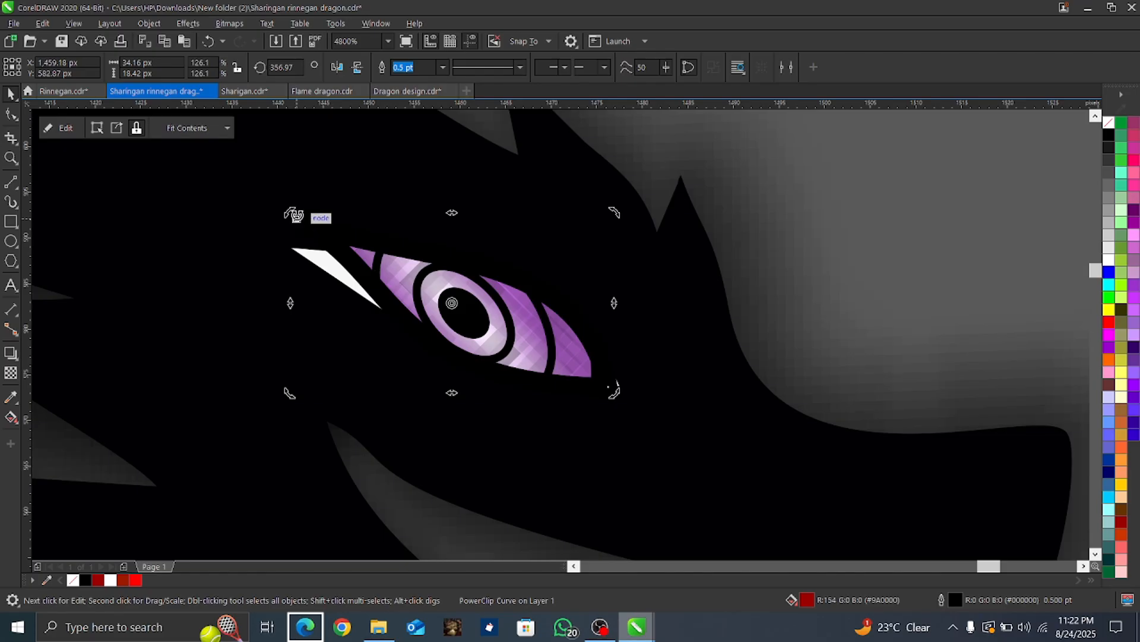
{"action": "left_click_drag", "start_coordinate": [291, 211], "coordinate": [276, 243]}
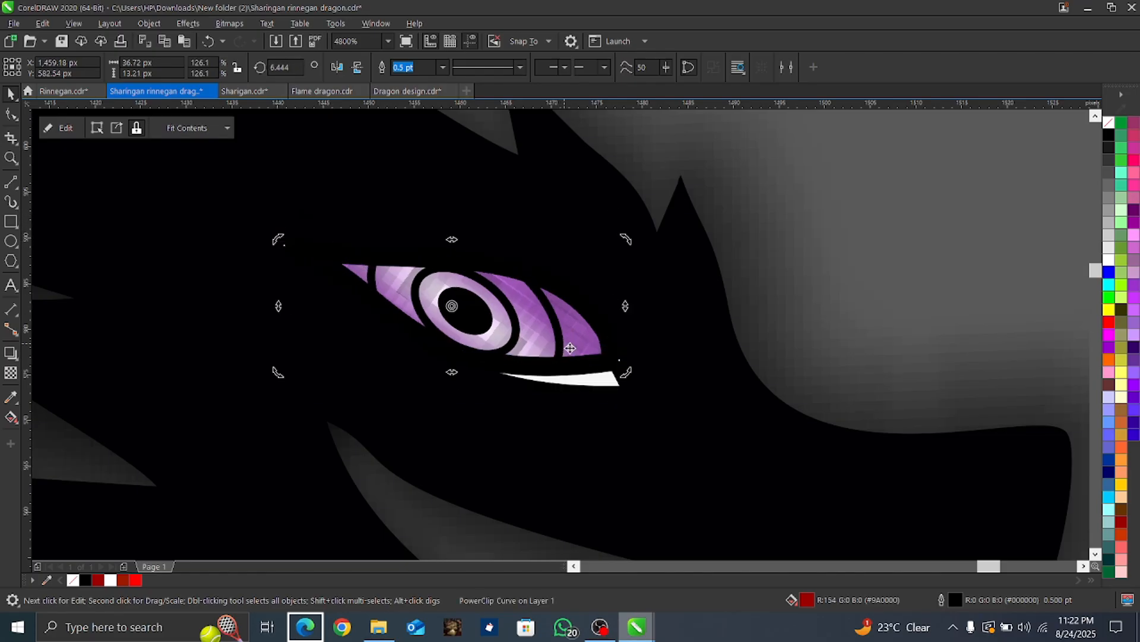
{"action": "left_click_drag", "start_coordinate": [626, 373], "coordinate": [621, 382]}
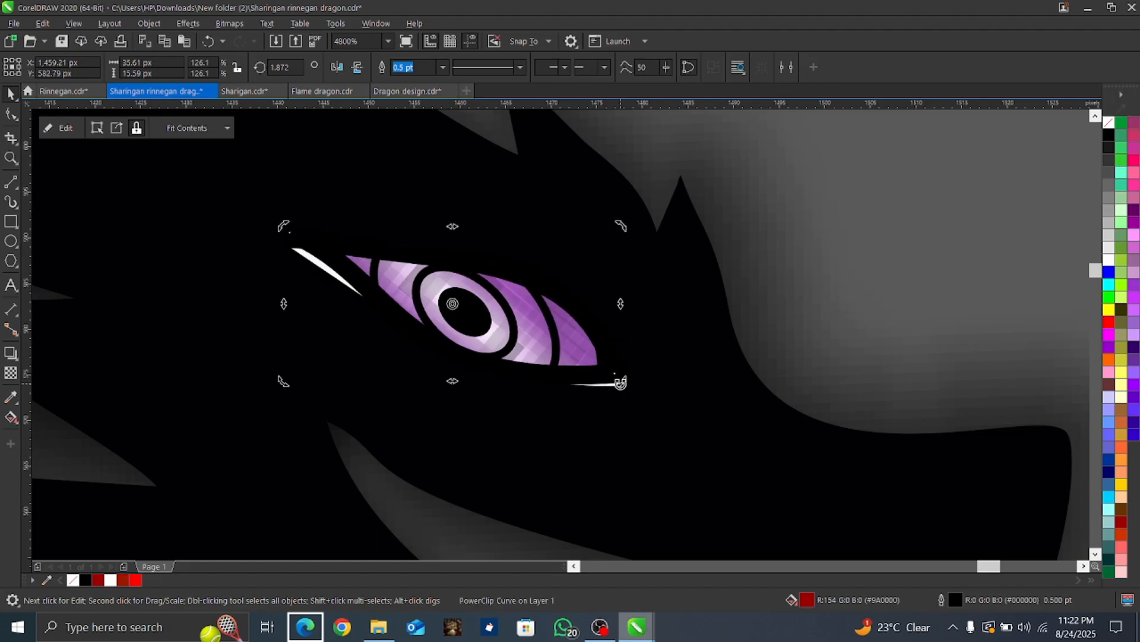
{"action": "left_click", "coordinate": [534, 350]}
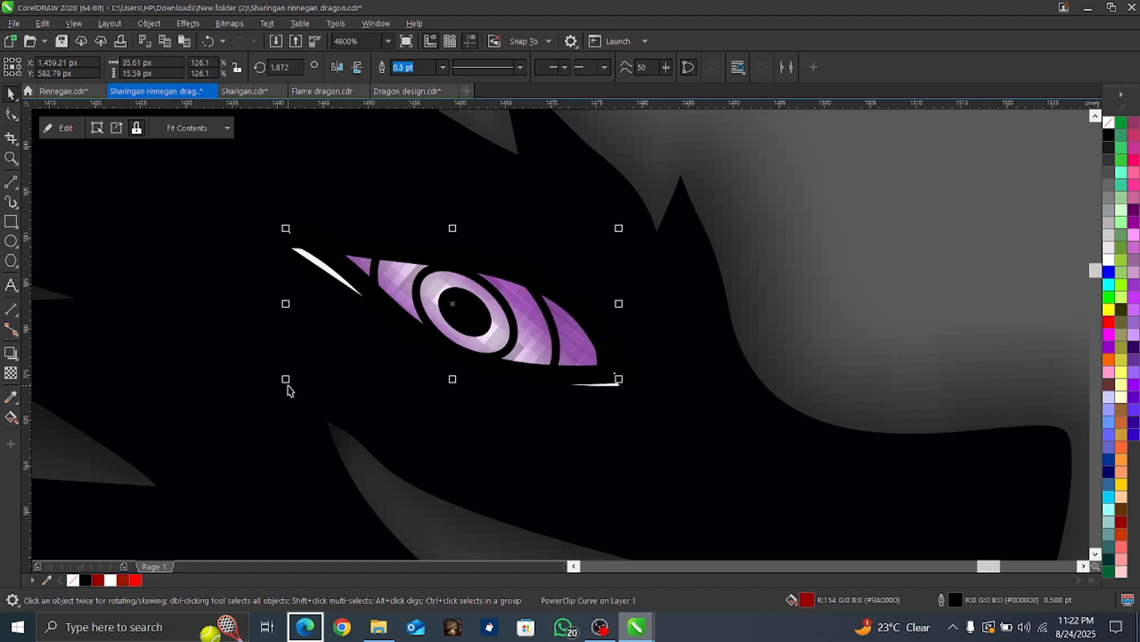
{"action": "left_click_drag", "start_coordinate": [287, 381], "coordinate": [256, 393]}
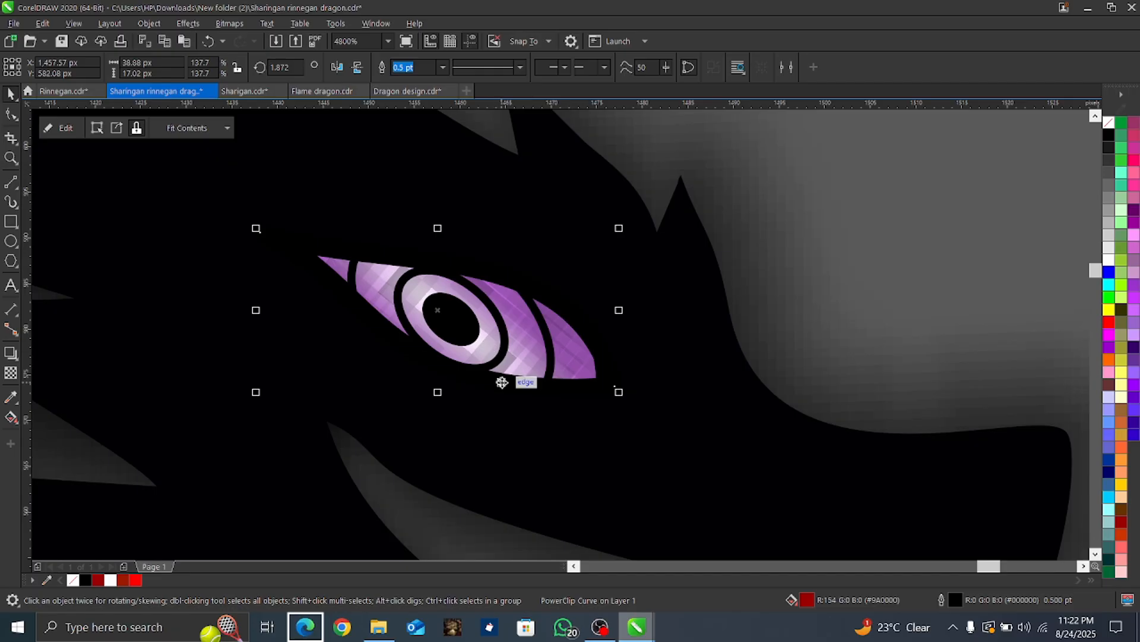
Step: Compare the whole recreated dragon with the finished design beside it, including the eyes and yin-yang symbols
{"action": "scroll", "coordinate": [502, 382], "scroll_direction": "down", "scroll_amount": 7}
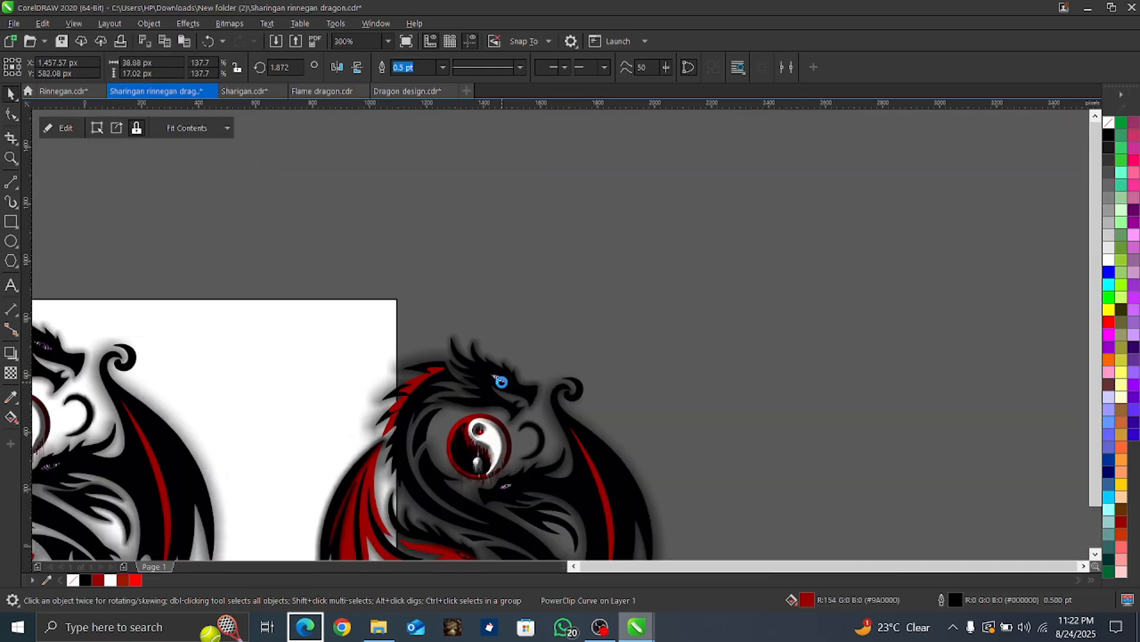
{"action": "scroll", "coordinate": [500, 382], "scroll_direction": "down", "scroll_amount": 2}
{"action": "scroll", "coordinate": [476, 393], "scroll_direction": "up", "scroll_amount": 4}
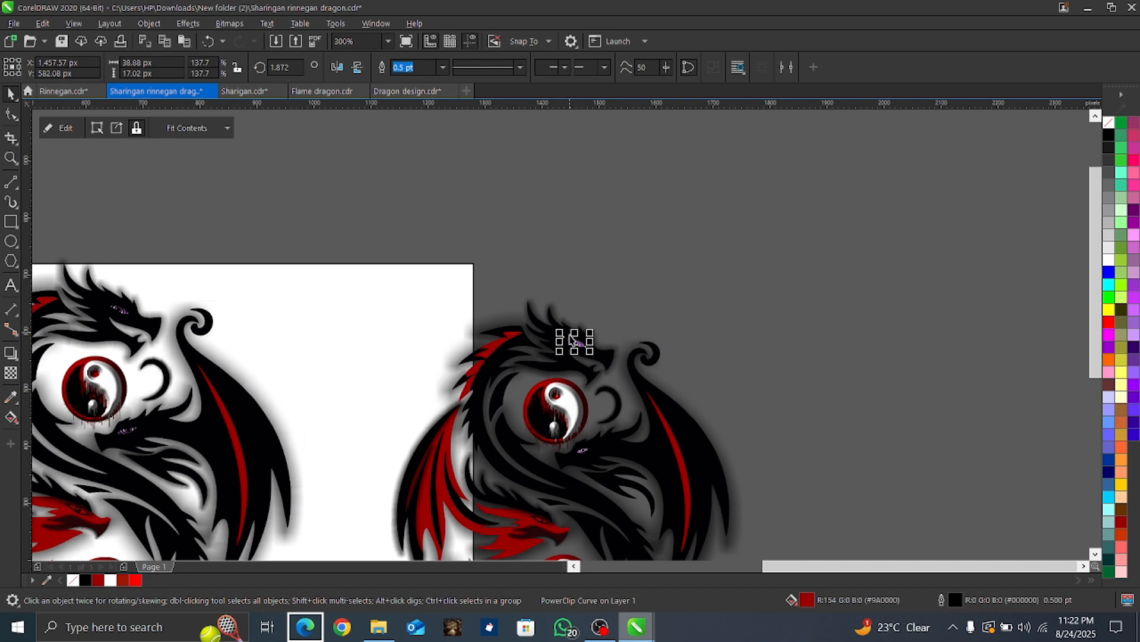
{"action": "scroll", "coordinate": [550, 436], "scroll_direction": "down", "scroll_amount": 3}
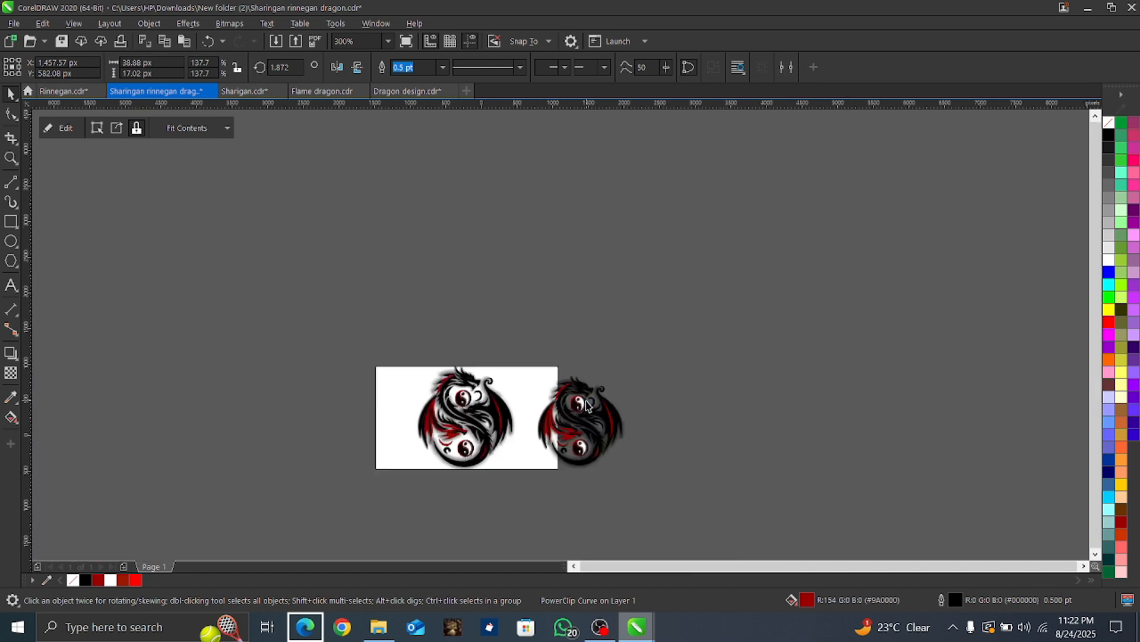
{"action": "scroll", "coordinate": [550, 434], "scroll_direction": "up", "scroll_amount": 6}
{"action": "scroll", "coordinate": [550, 432], "scroll_direction": "down", "scroll_amount": 2}
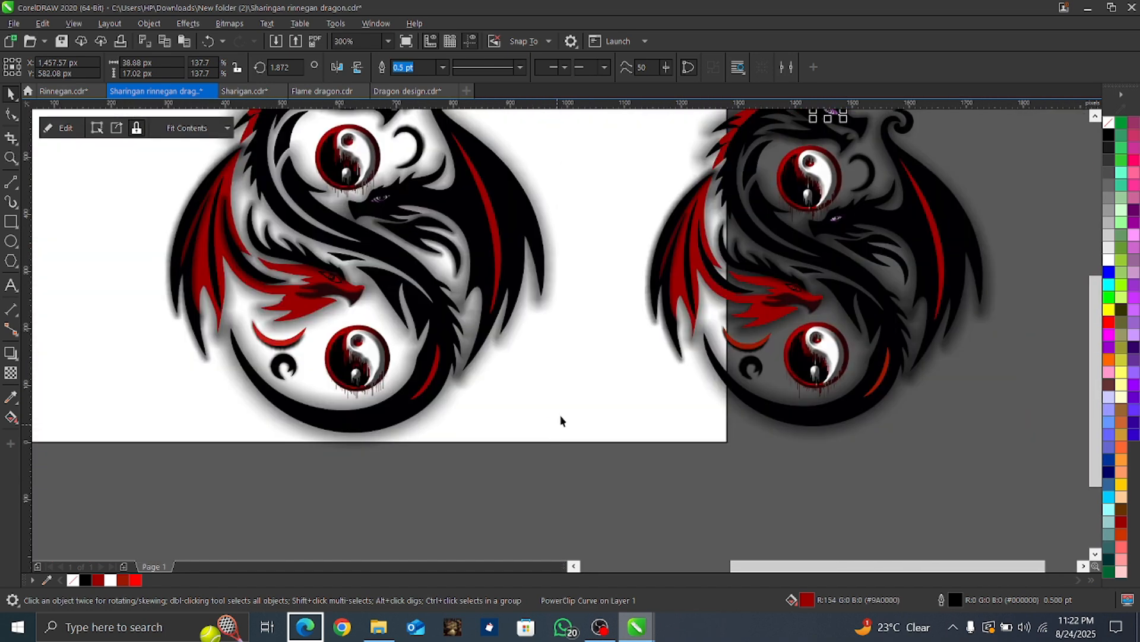
{"action": "left_click_drag", "start_coordinate": [1091, 362], "coordinate": [1092, 321]}
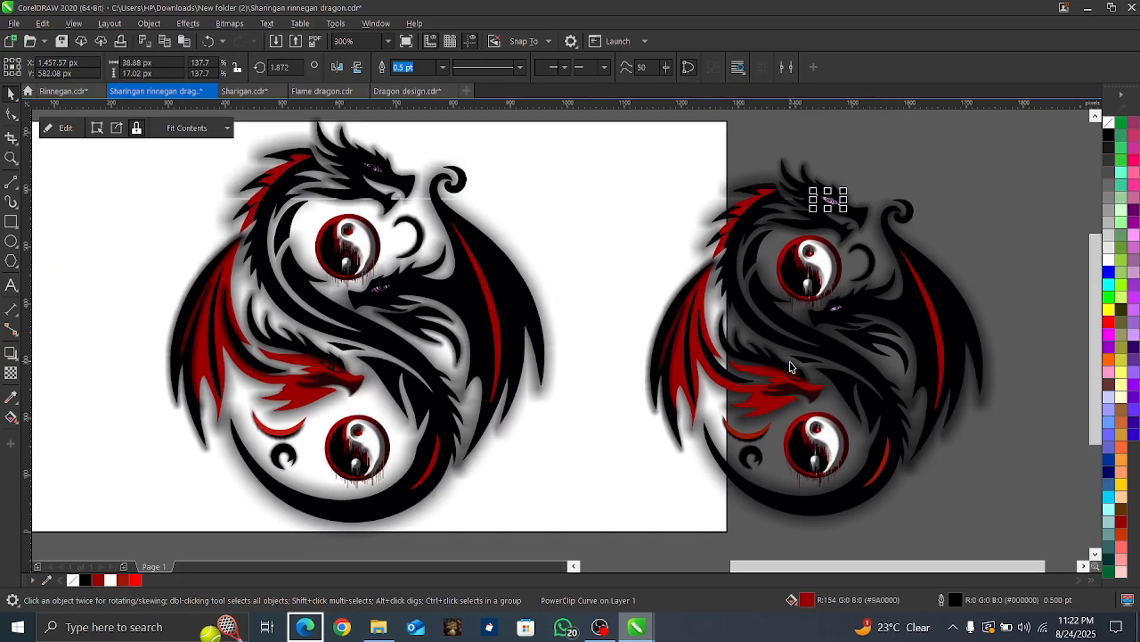